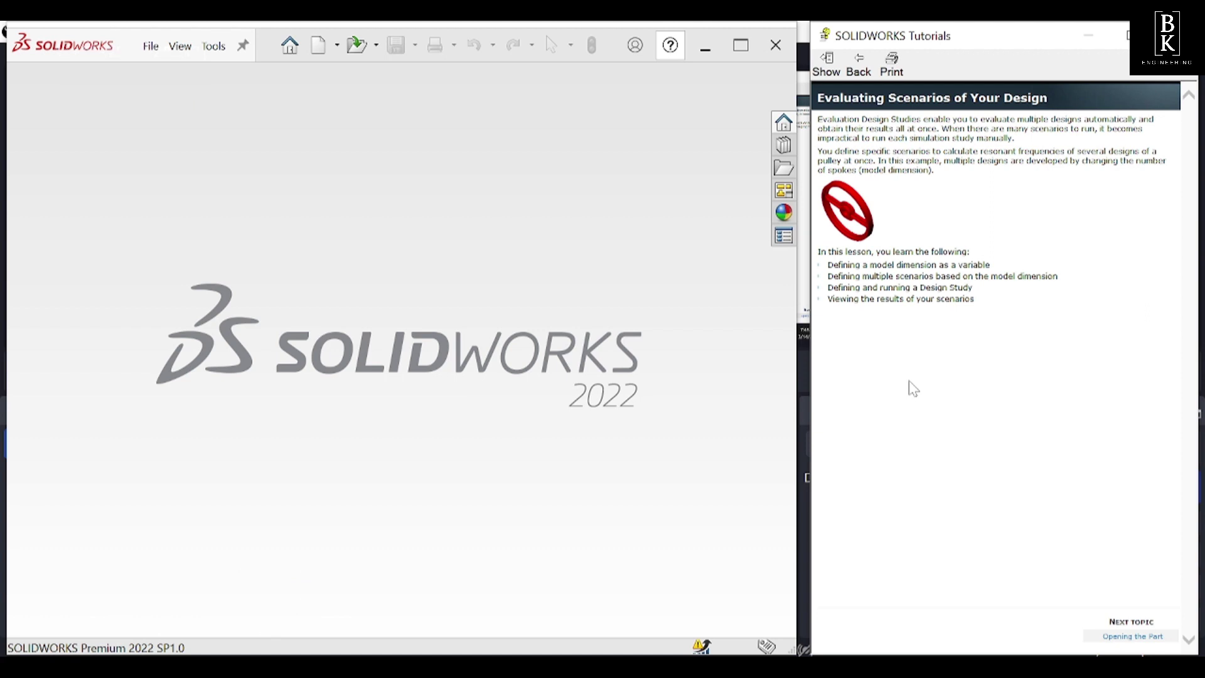
# Advance the SOLIDWORKS tutorial to the 'Opening the Part' topic
pyautogui.click(1107, 637)
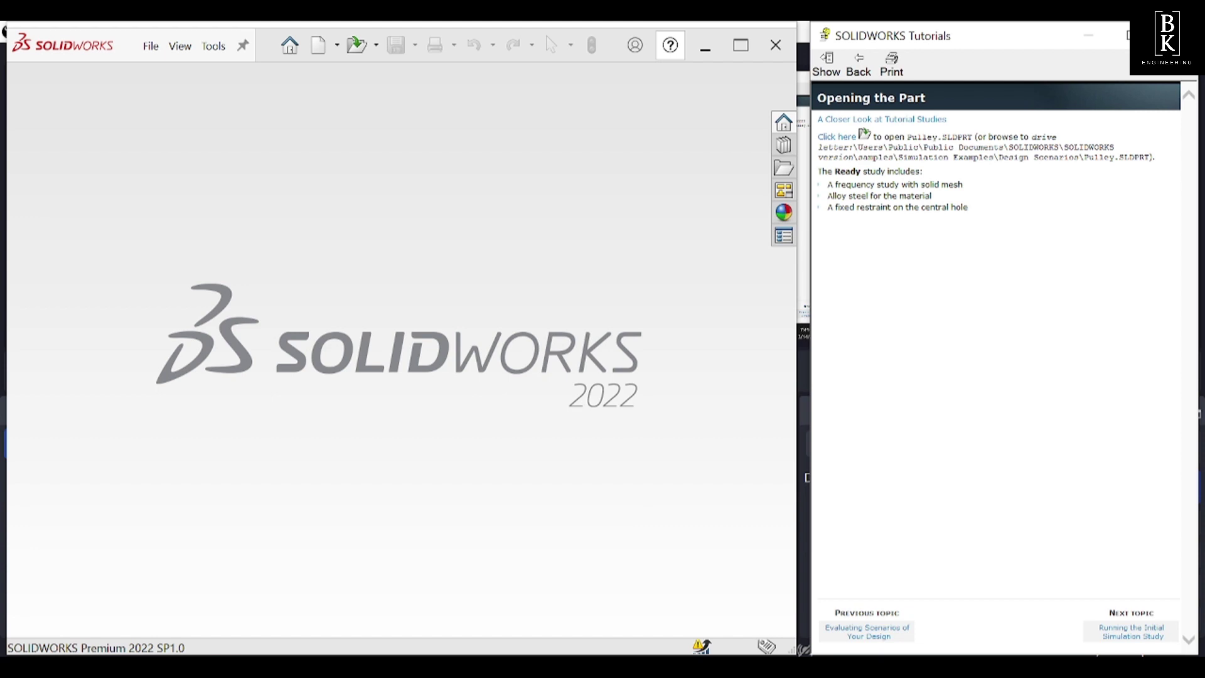
# Open Pulley.SLDPRT from the tutorial, accepting the security warning, and inspect the part
pyautogui.click(850, 143)
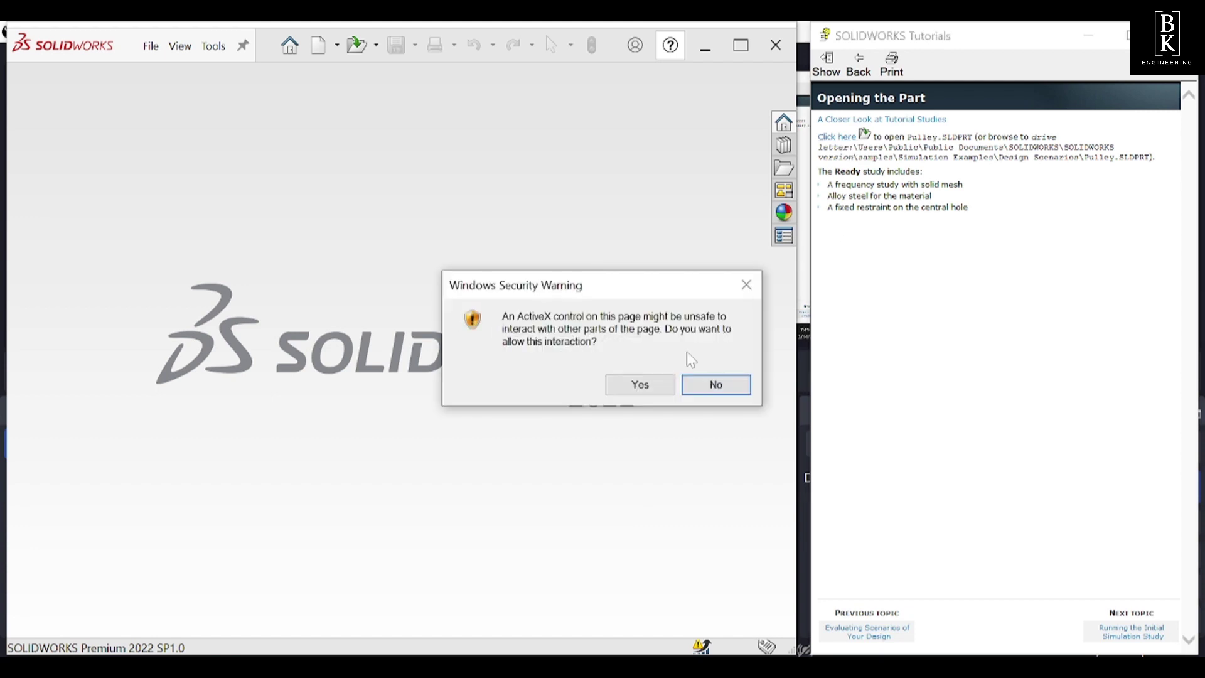
pyautogui.click(645, 385)
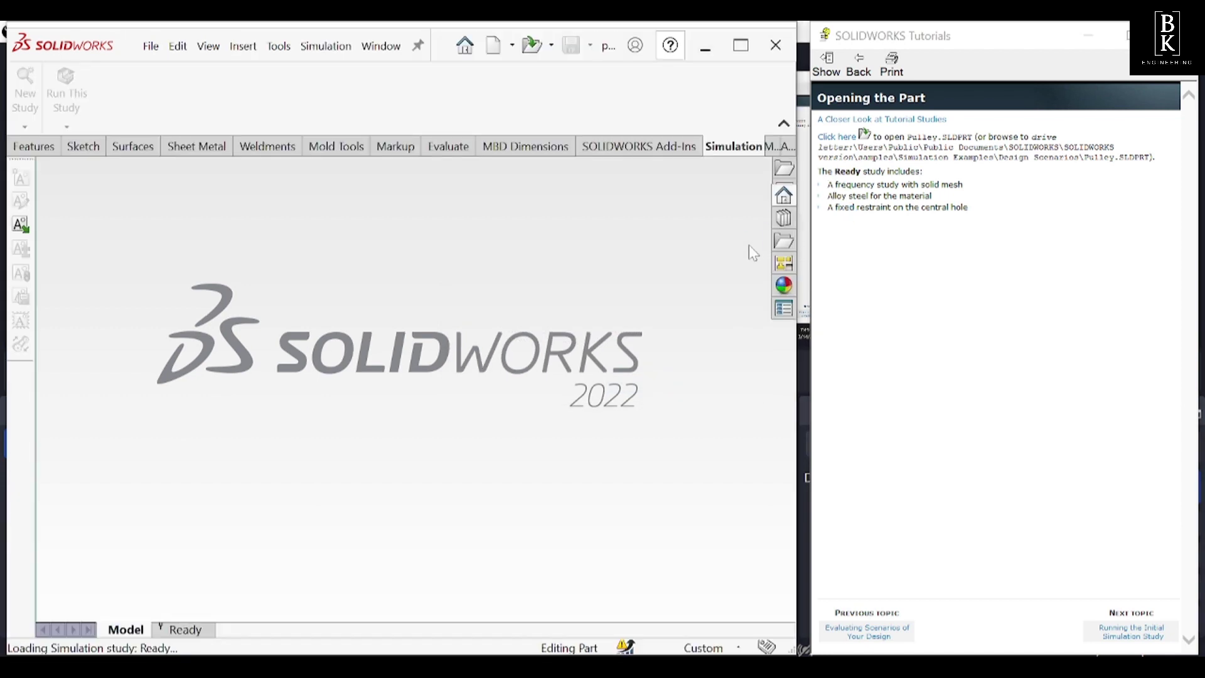
pyautogui.moveTo(468, 442); pyautogui.dragTo(409, 562, button='middle')
pyautogui.moveTo(640, 337); pyautogui.dragTo(628, 305, button='middle')
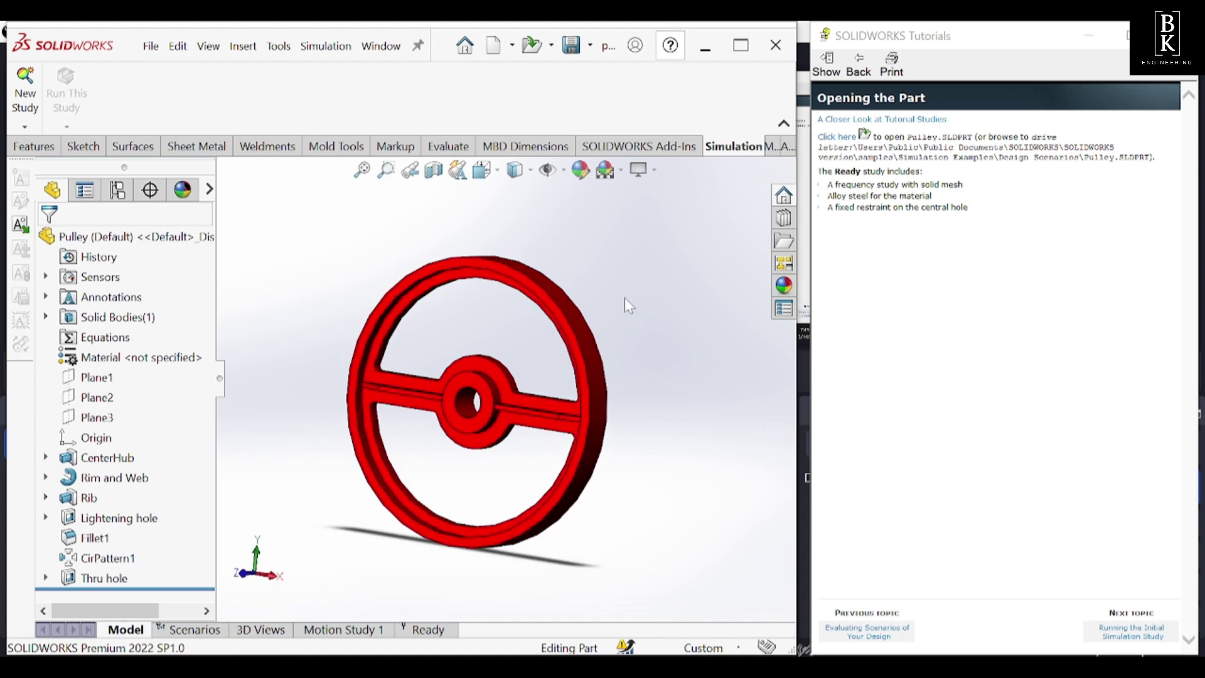
# Enable the SOLIDWORKS Simulation add-in and advance to 'Running the Initial Simulation Study'
pyautogui.click(279, 45)
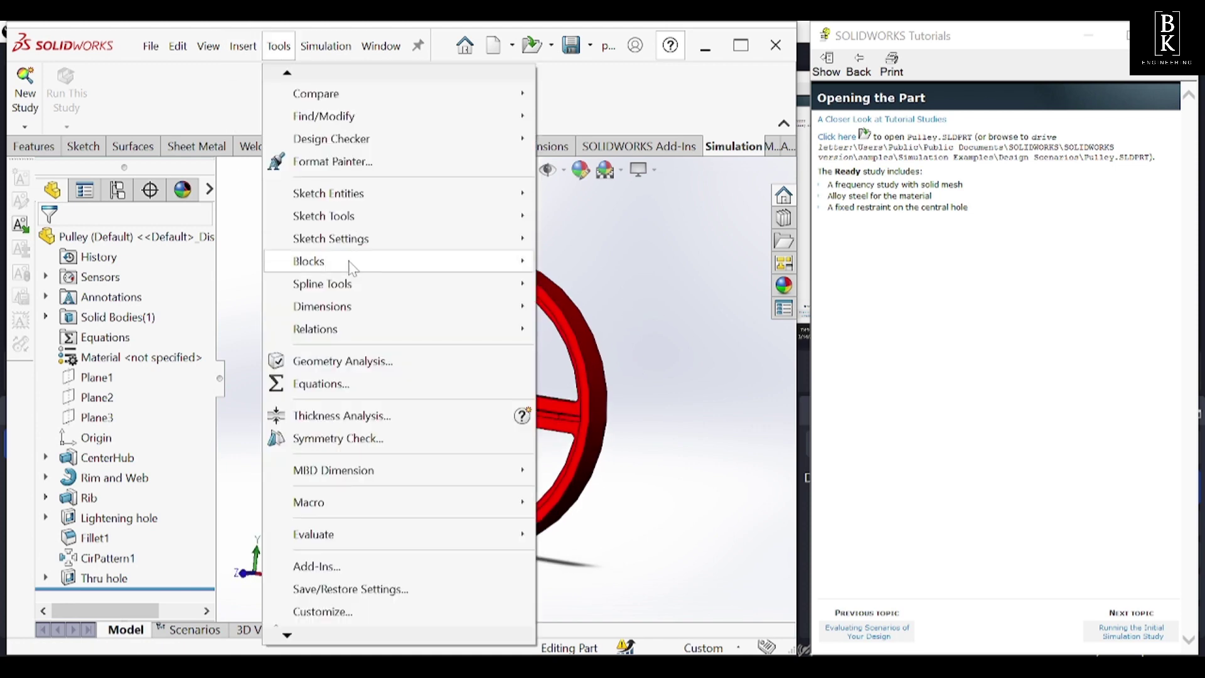
pyautogui.click(312, 567)
pyautogui.click(587, 380)
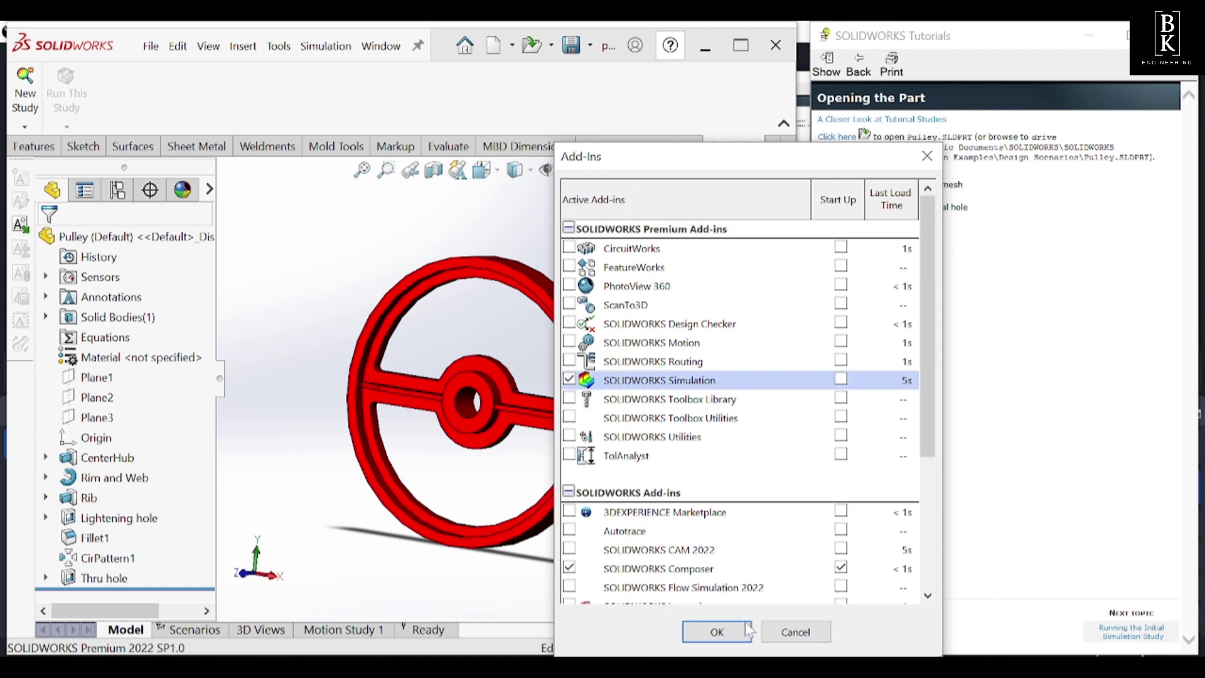
pyautogui.click(746, 629)
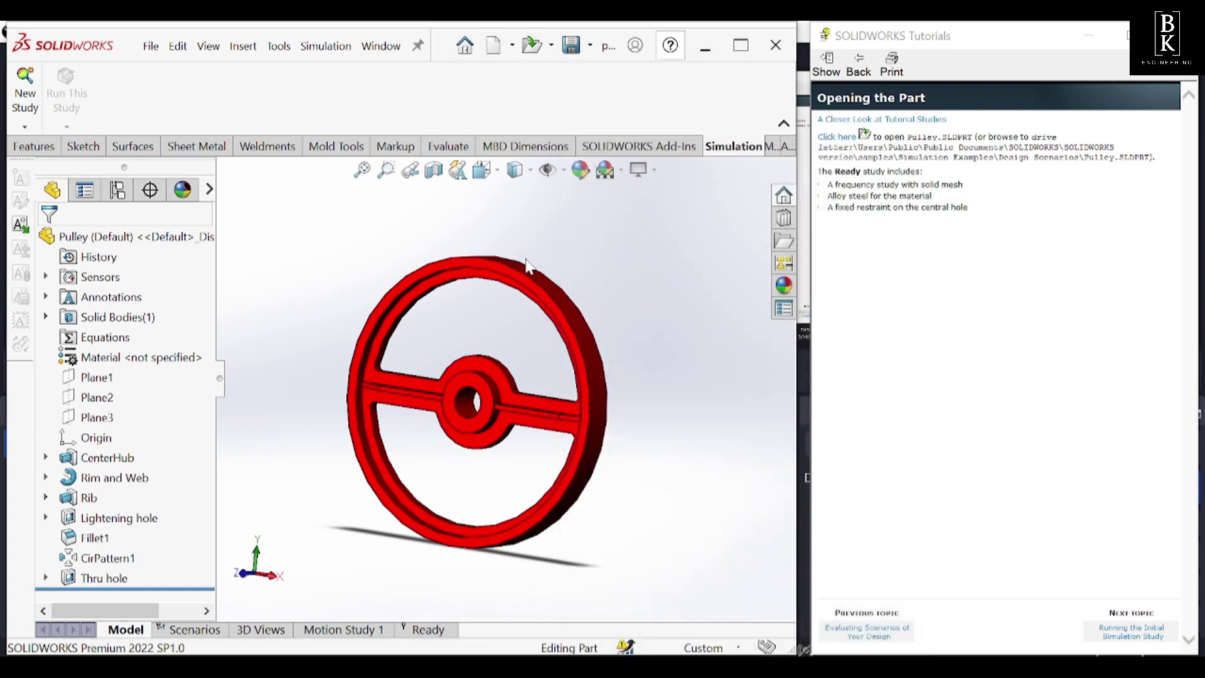
pyautogui.moveTo(528, 260)
pyautogui.mouseDown(button='middle')
pyautogui.moveTo(502, 312)
pyautogui.moveTo(535, 270)
pyautogui.mouseUp(button='middle')
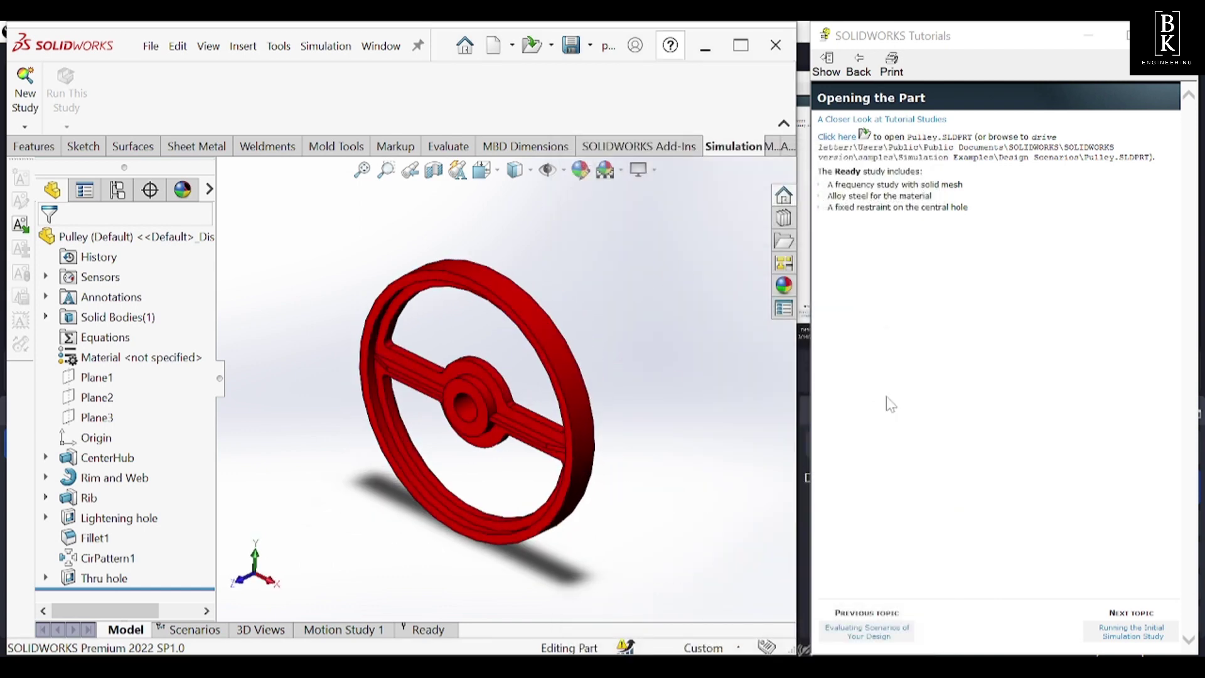
pyautogui.click(1110, 634)
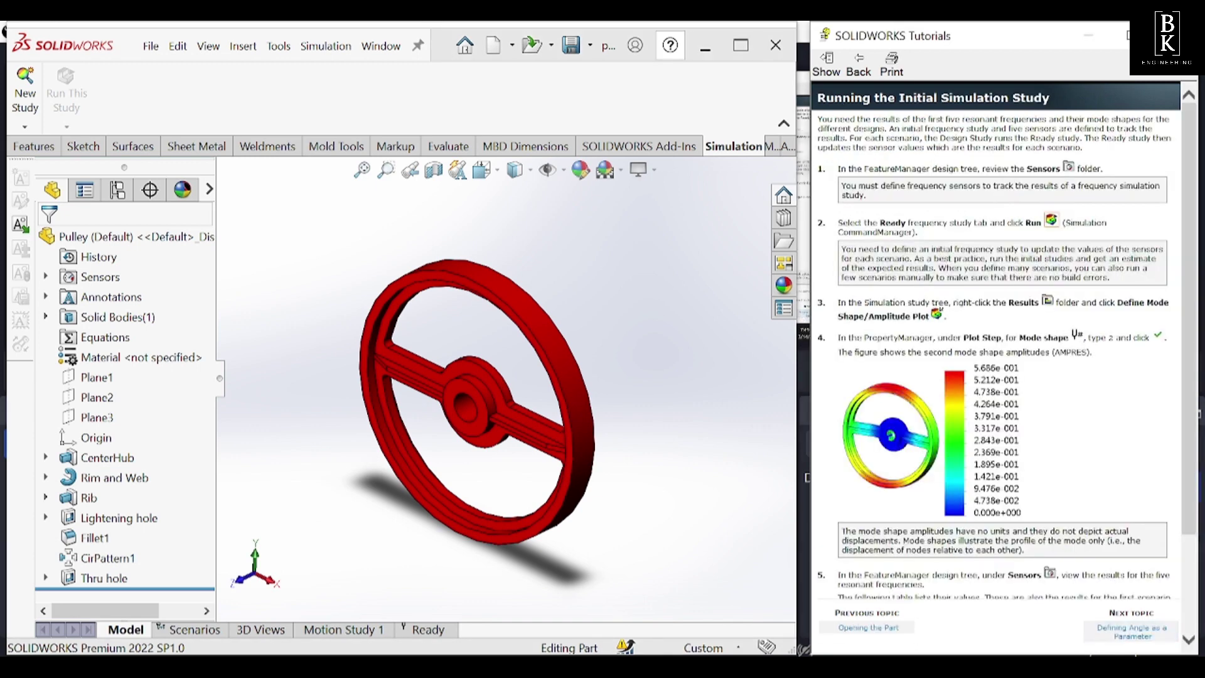
# Switch to the Ready study and review its Fixed-1 fixture, External Loads and Alloy Steel pulley
pyautogui.click(427, 629)
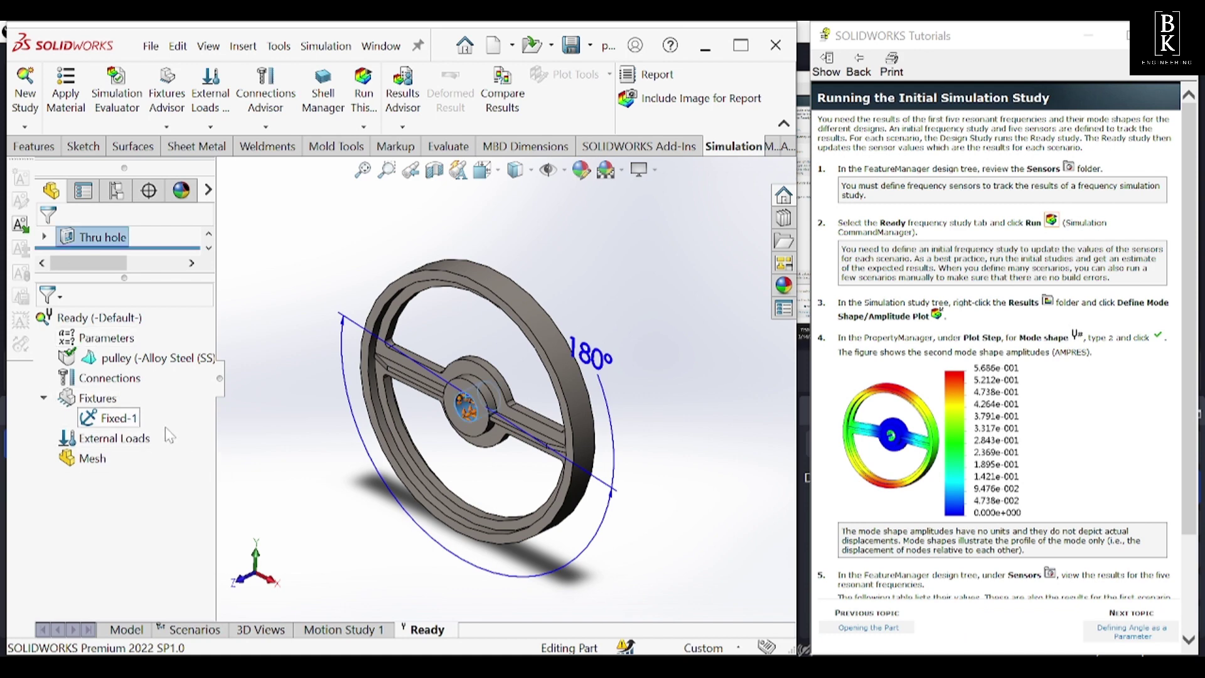
pyautogui.click(45, 398)
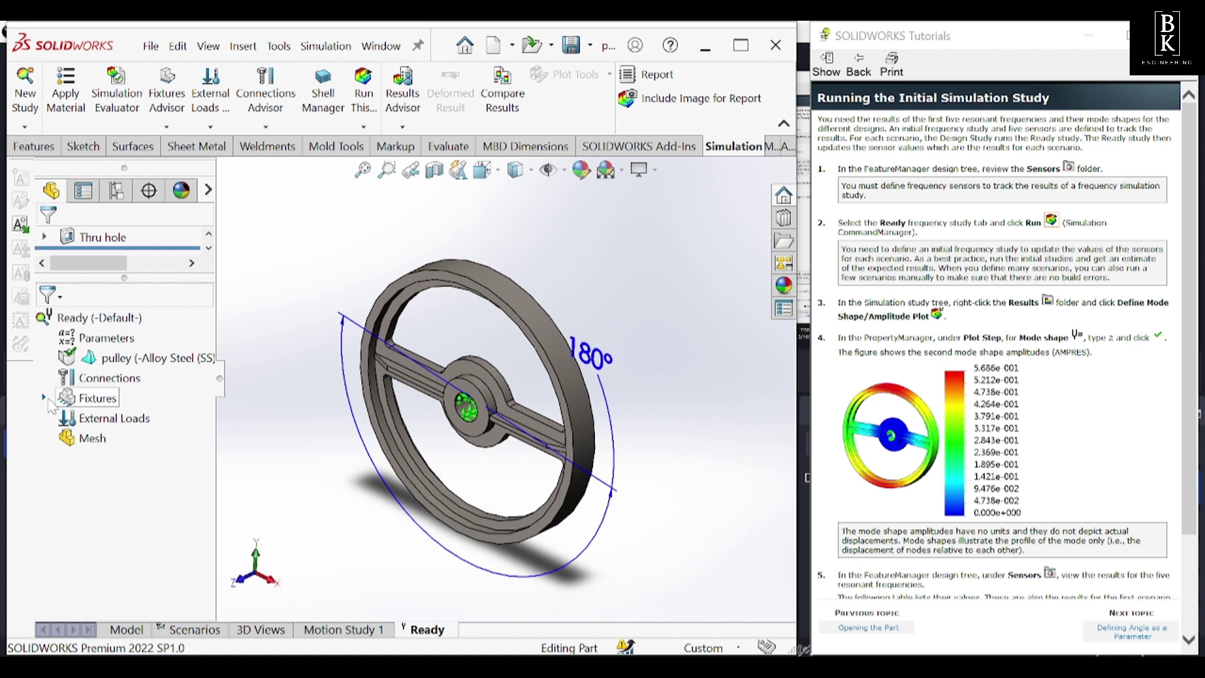
pyautogui.click(45, 398)
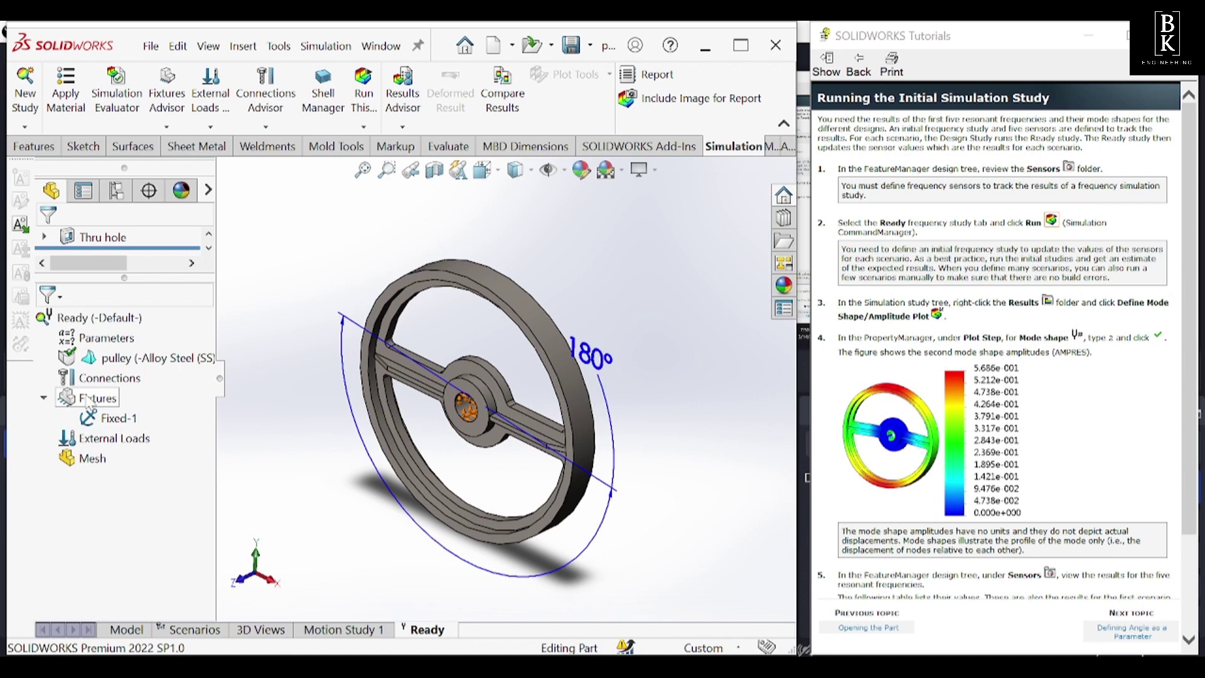
pyautogui.click(46, 398)
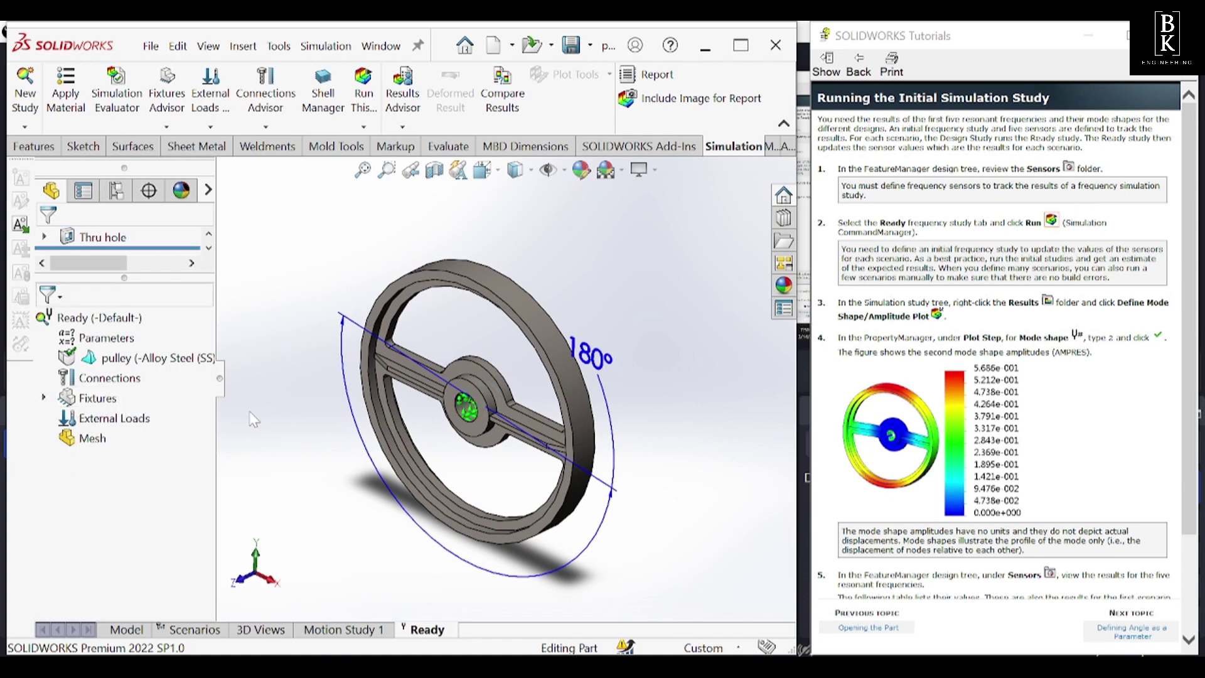
pyautogui.click(113, 418)
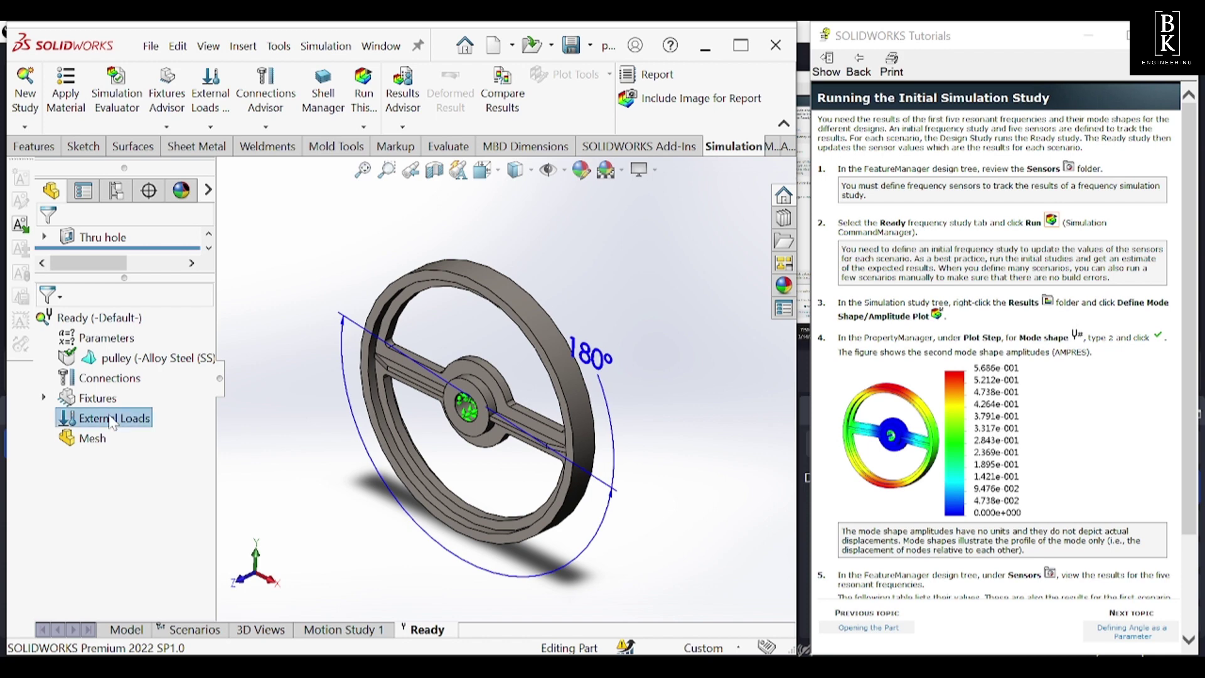
pyautogui.click(293, 429)
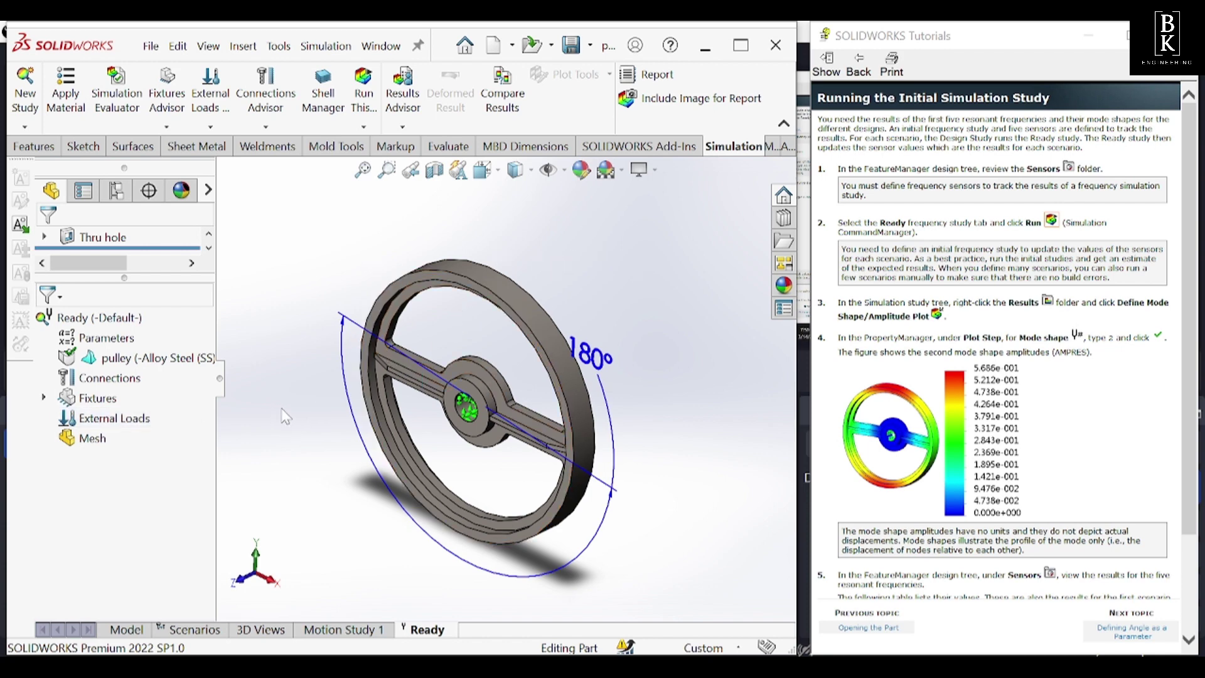
pyautogui.rightClick(103, 364)
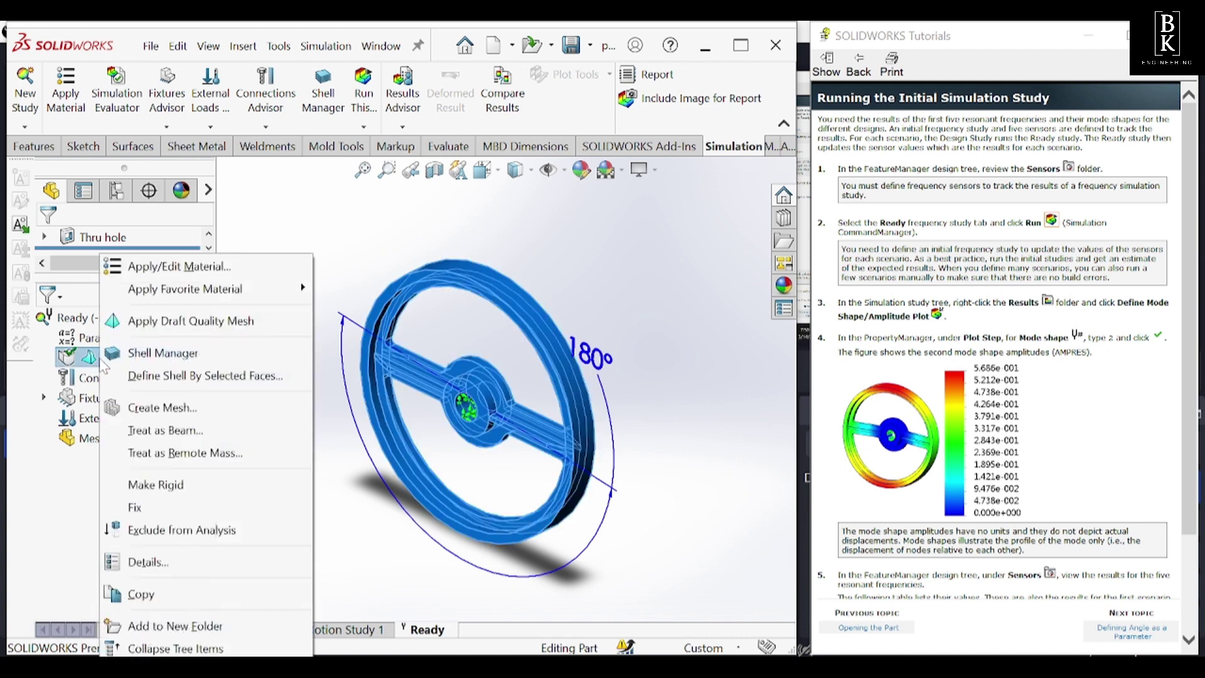
pyautogui.click(396, 239)
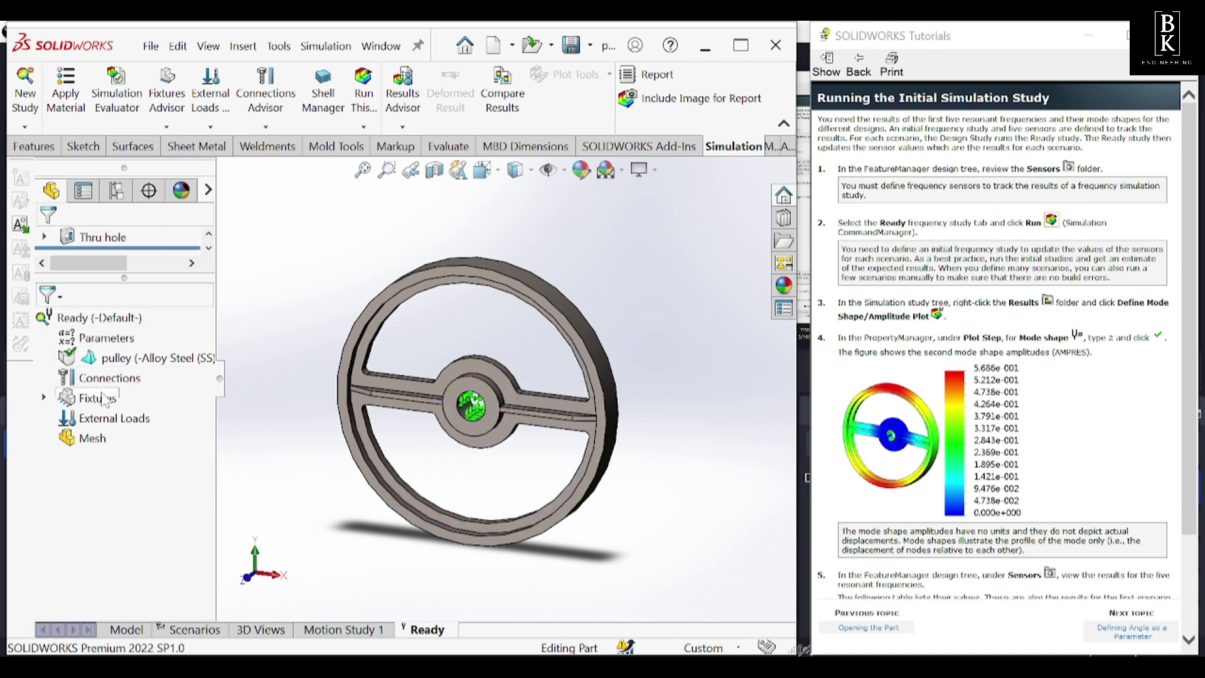
pyautogui.moveTo(314, 491); pyautogui.dragTo(300, 502, button='middle')
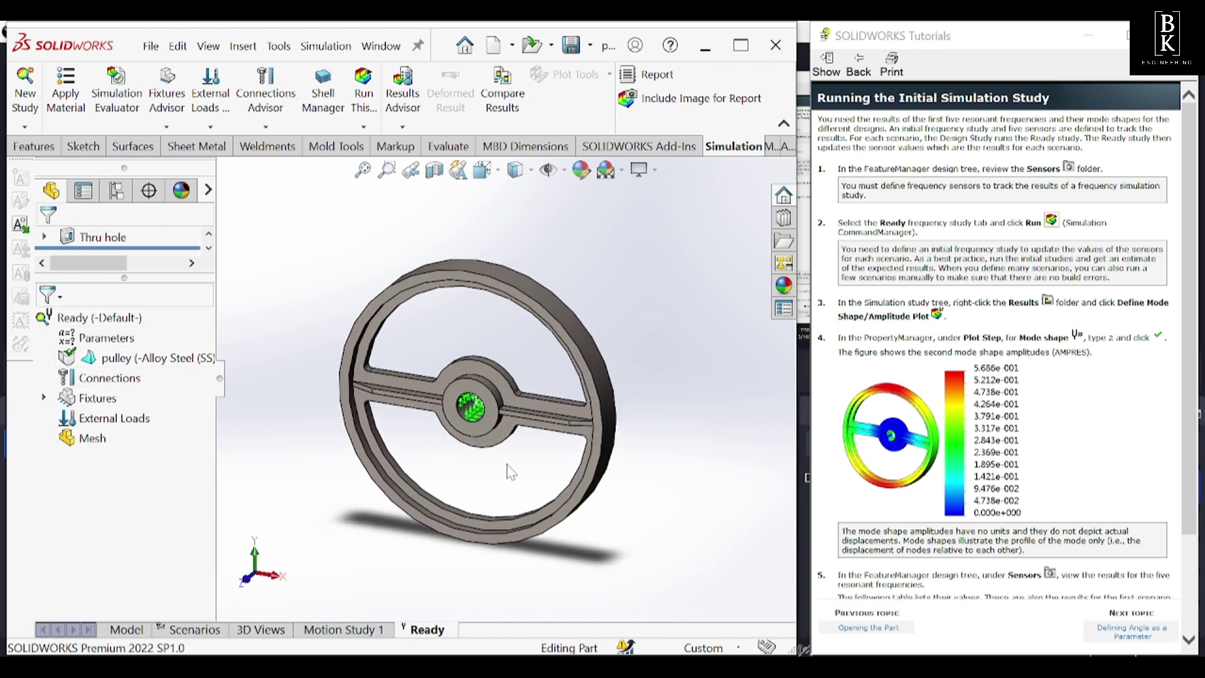
pyautogui.scroll(3, 506, 468)
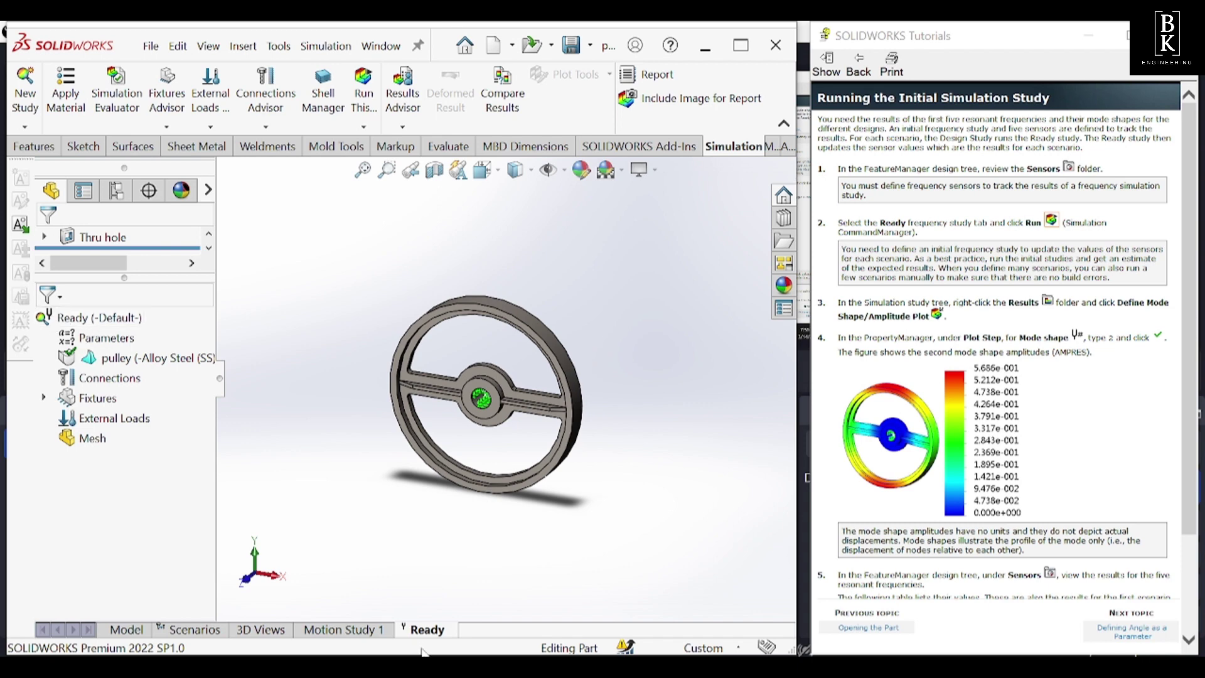
pyautogui.moveTo(543, 447); pyautogui.dragTo(640, 333, button='middle')
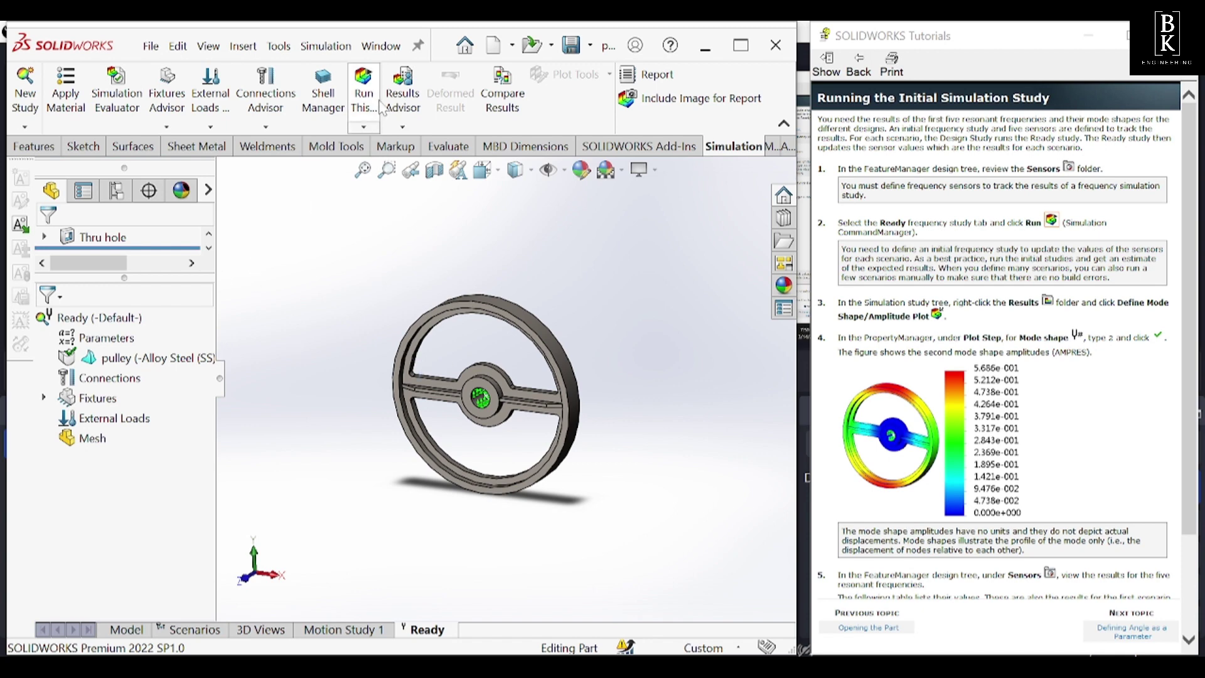
# Run the Ready study for five amplitude results, mode 1 at 113.86 Hz, and open Results' menu
pyautogui.click(364, 95)
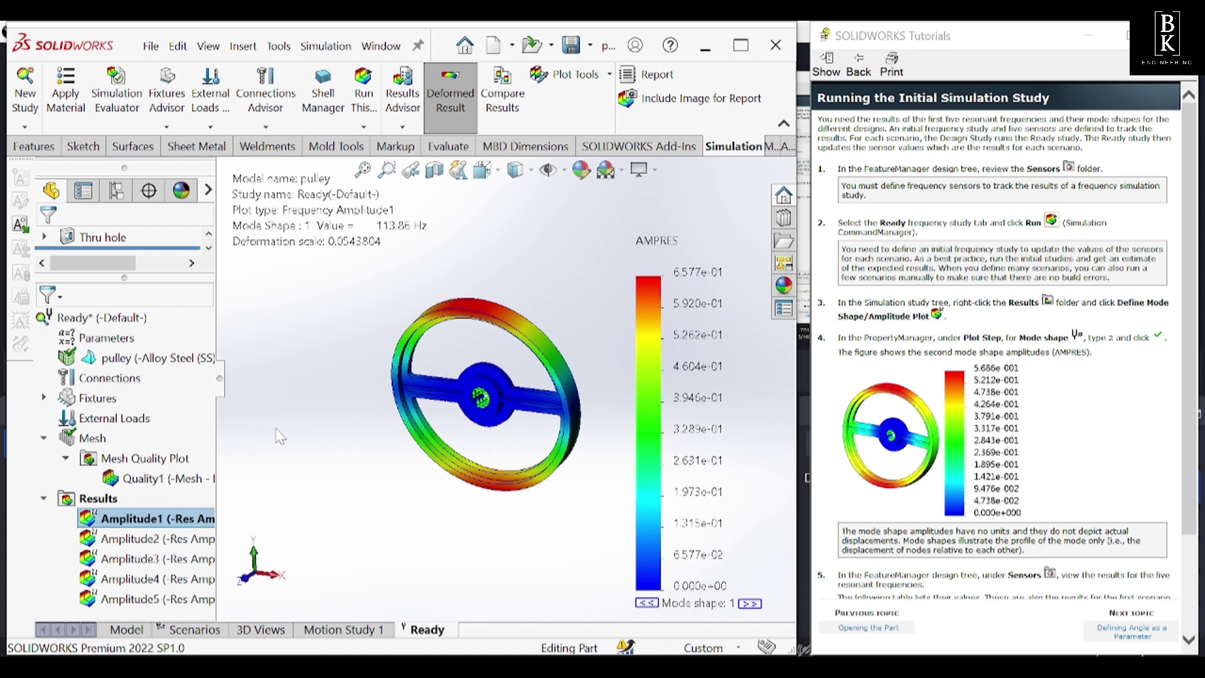
pyautogui.doubleClick(72, 501)
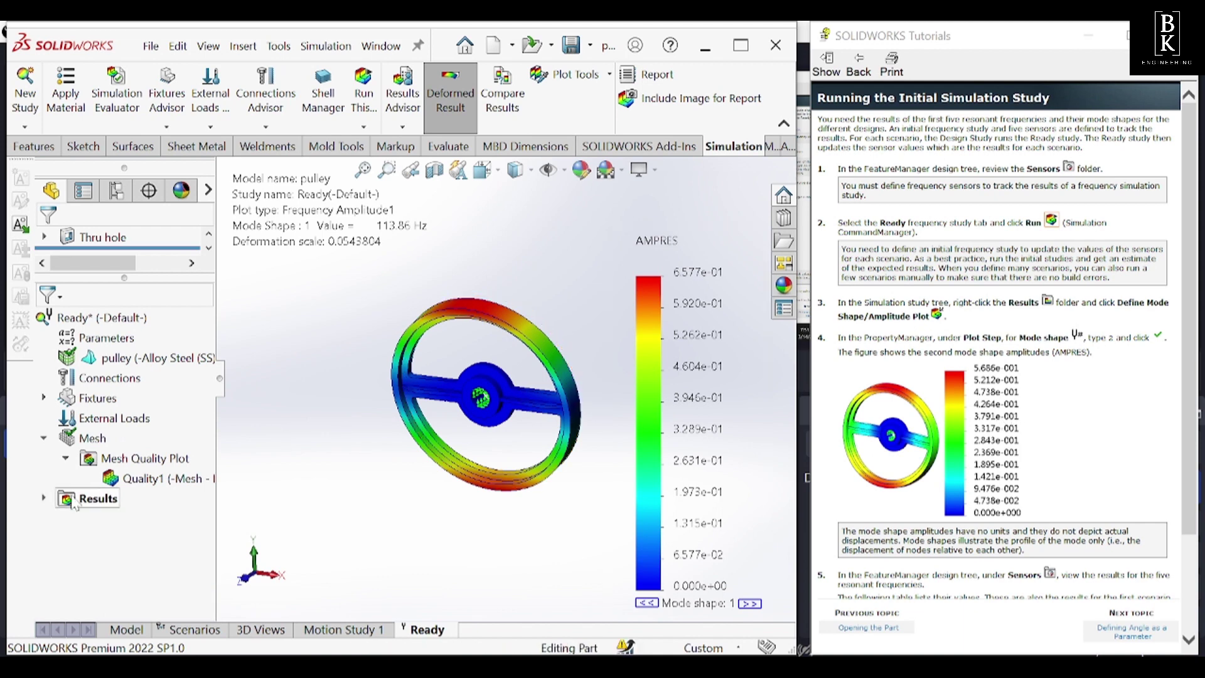
pyautogui.rightClick(74, 502)
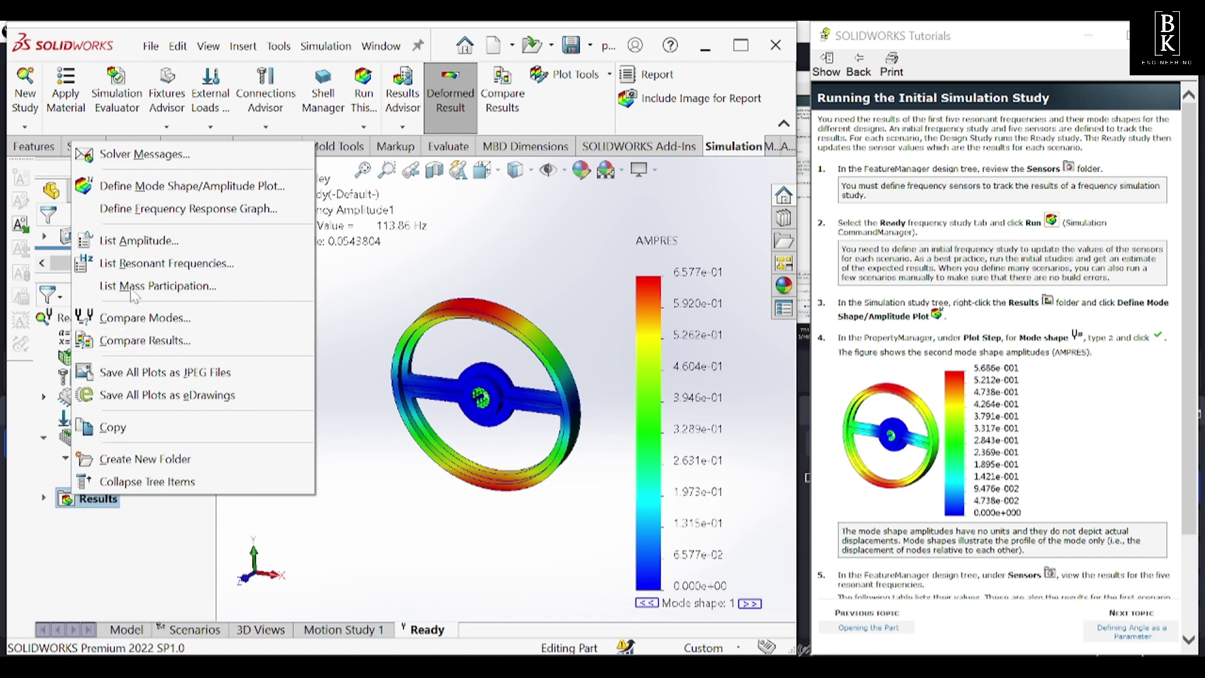
# Define a mode shape plot for mode 2, giving Amplitude6 at 342.21 Hz
pyautogui.click(147, 186)
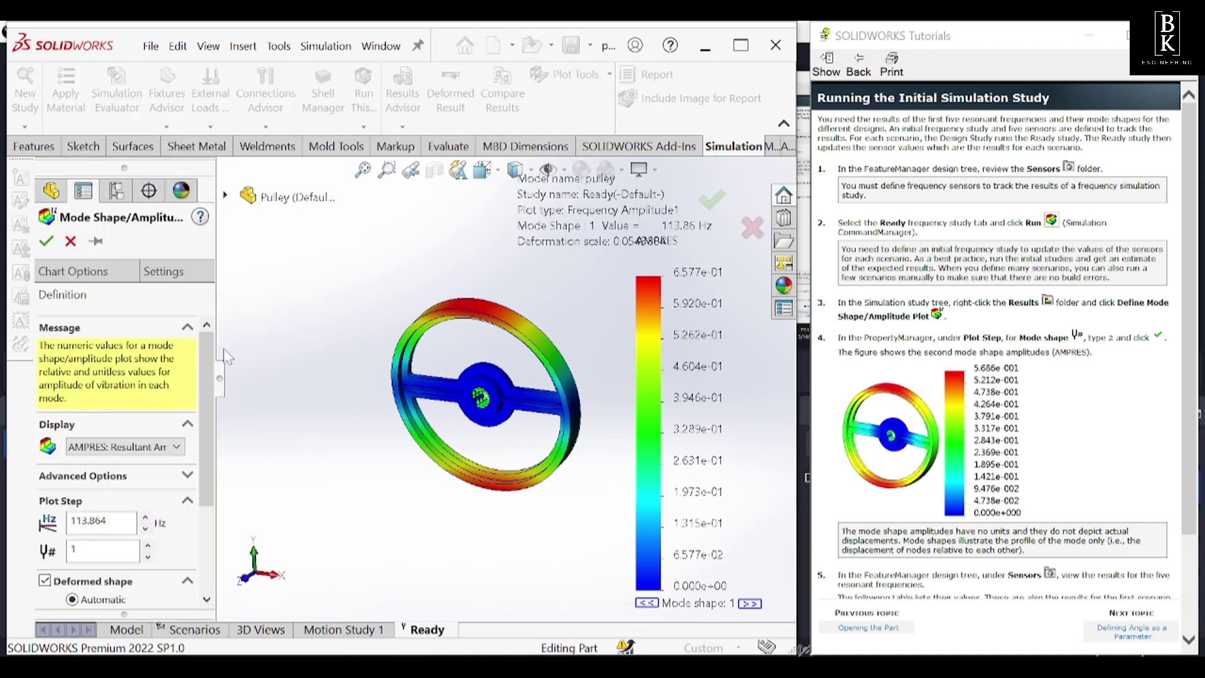
pyautogui.doubleClick(73, 549)
pyautogui.write('2')
pyautogui.click(46, 241)
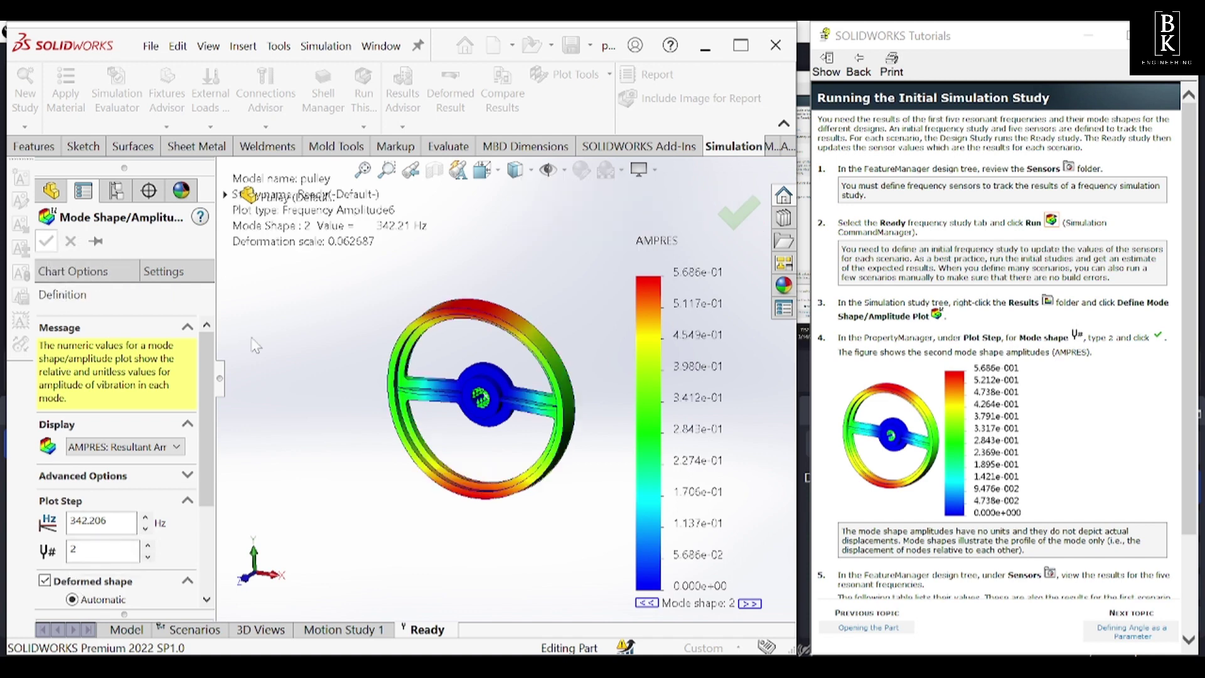
# View the pulley obliquely and advance the tutorial to 'Defining Angle as a Parameter'
pyautogui.hotkey('ctrl', '4')
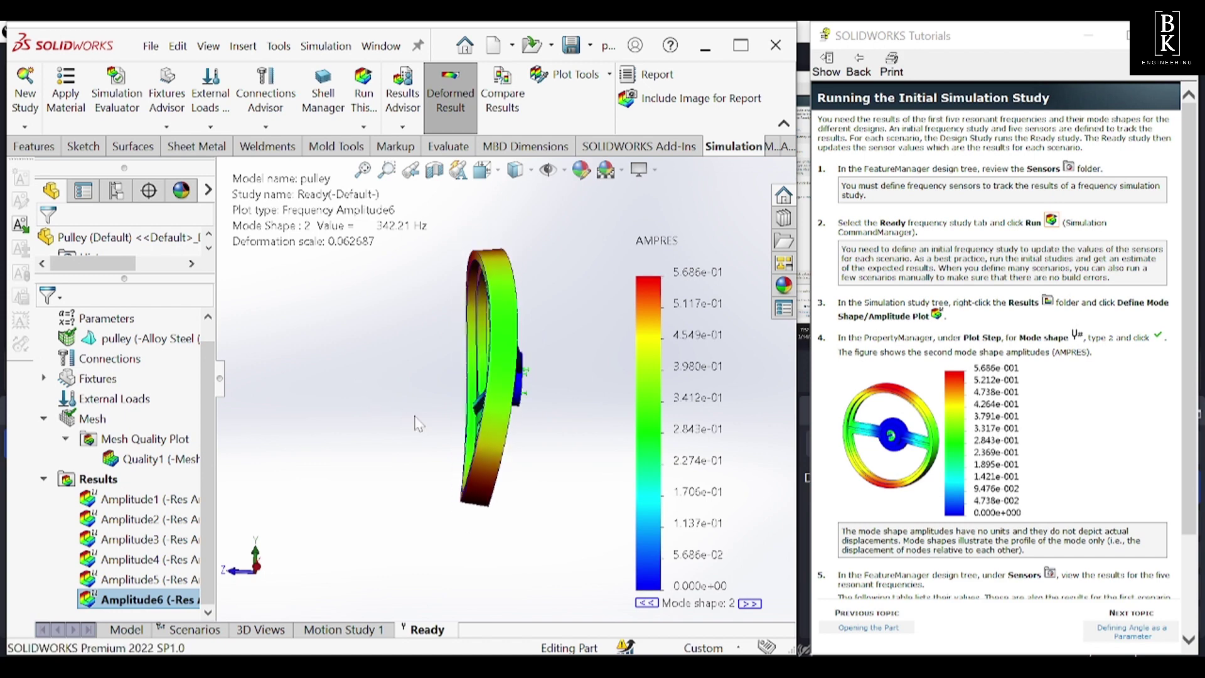
pyautogui.moveTo(411, 418); pyautogui.dragTo(500, 458, button='middle')
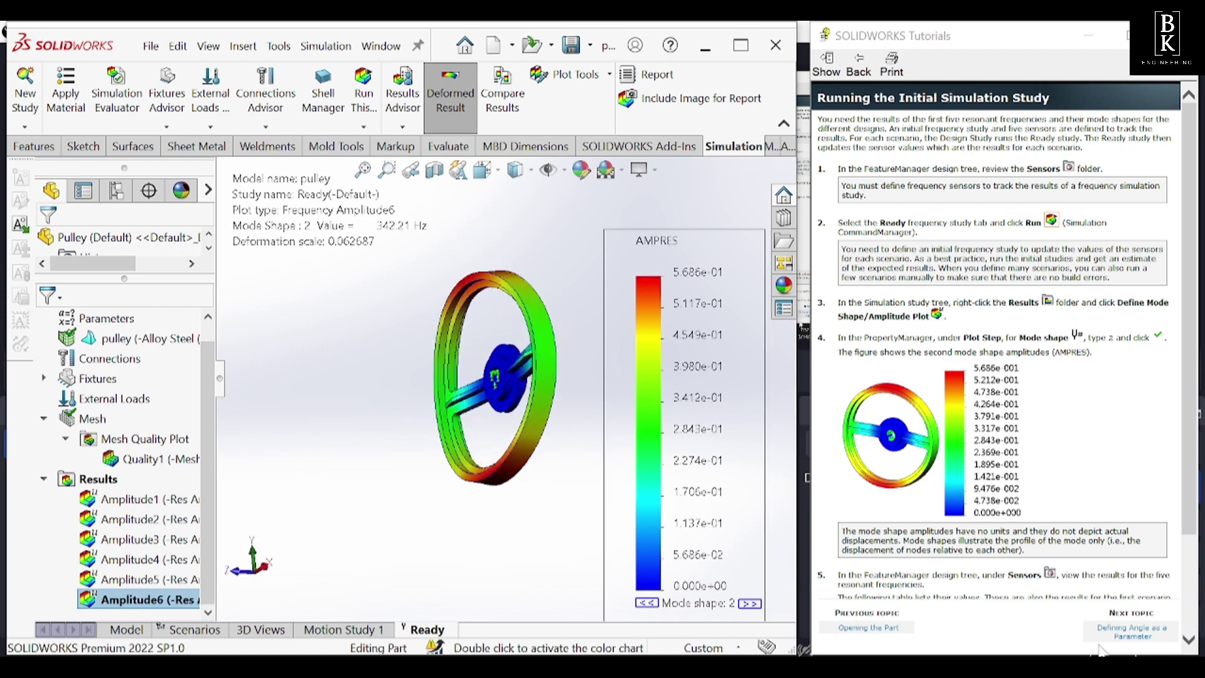
pyautogui.click(1132, 631)
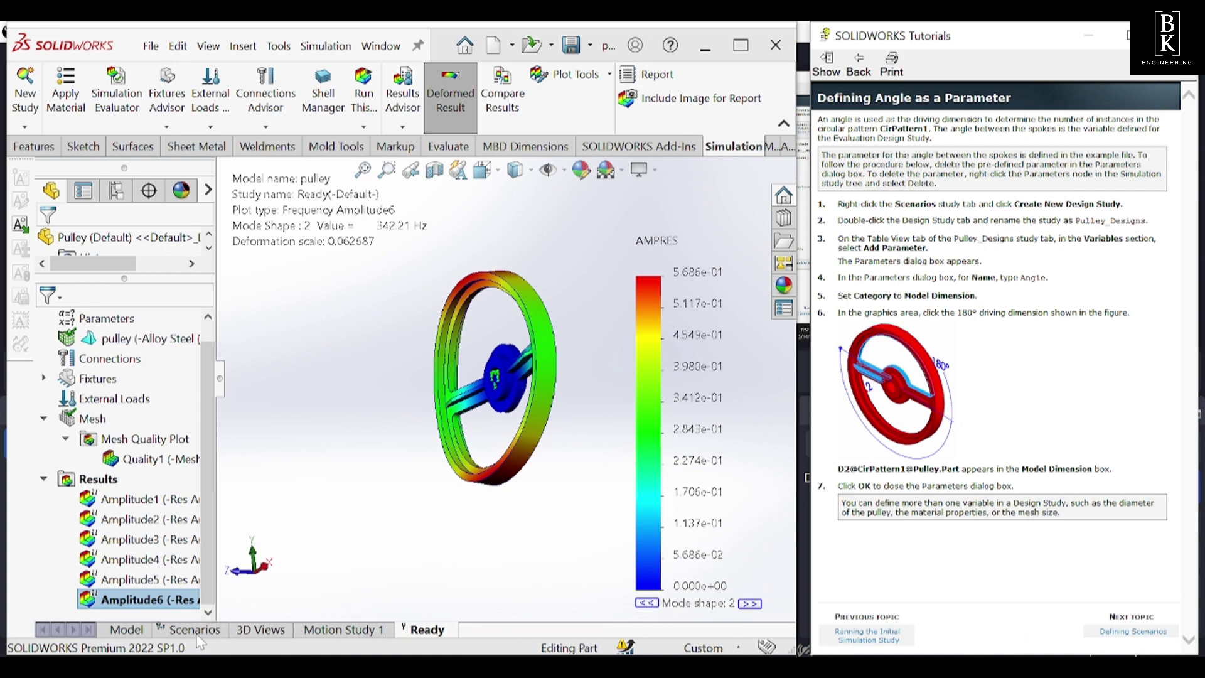
# Create Design Study 1 from the Ready tab and add the predefined Angle variable
pyautogui.rightClick(197, 633)
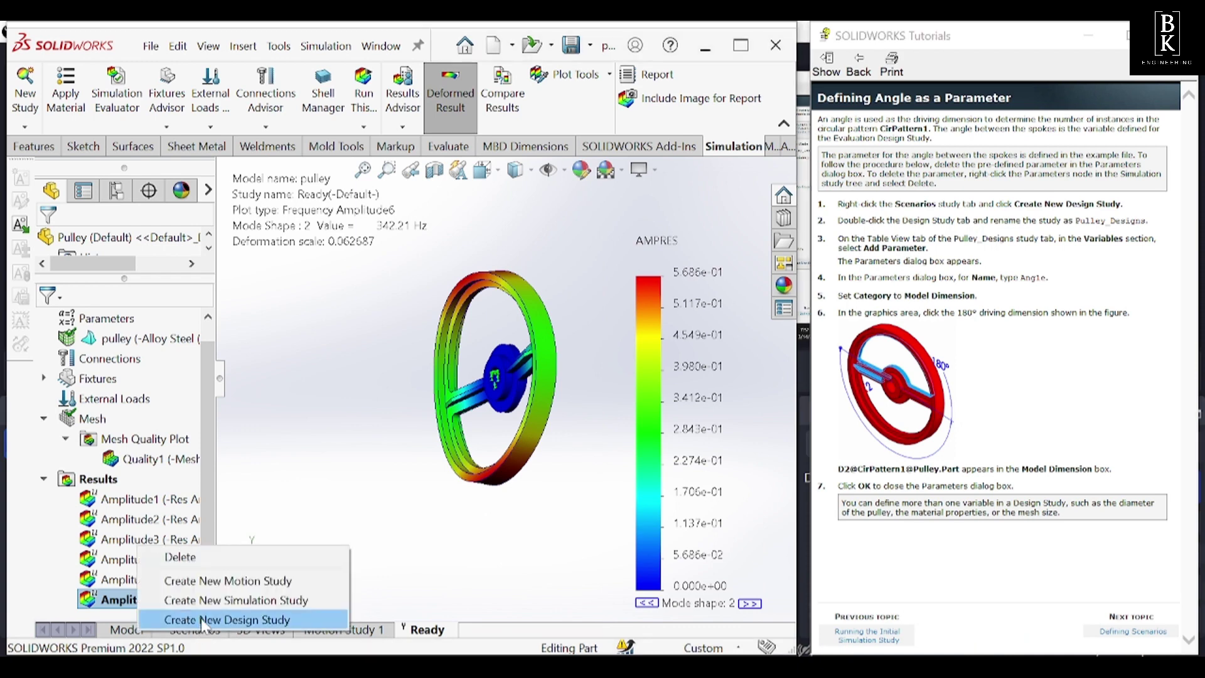
pyautogui.click(202, 620)
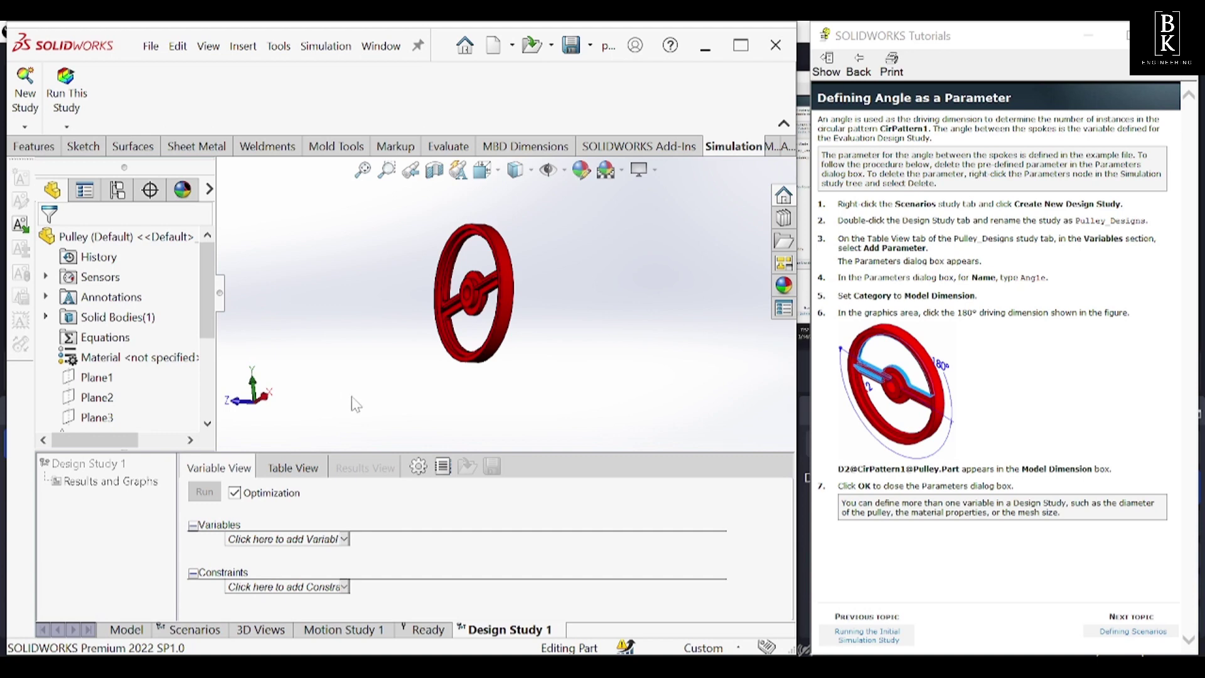
pyautogui.click(345, 541)
pyautogui.click(344, 539)
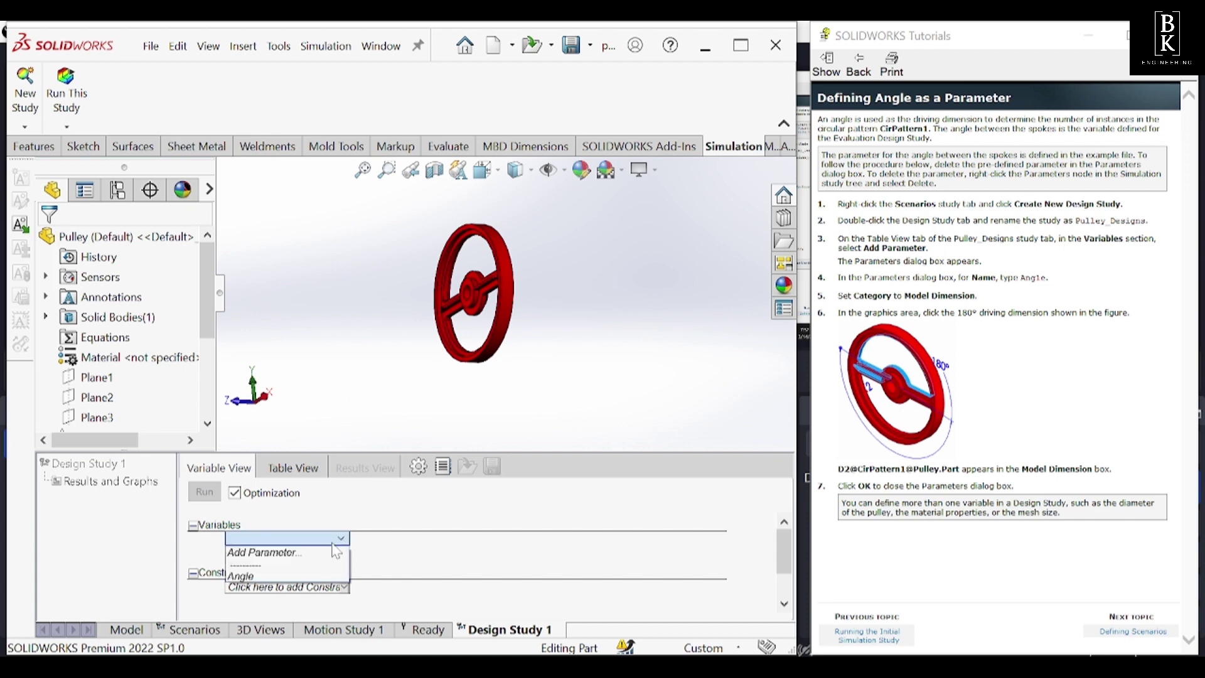
pyautogui.click(276, 577)
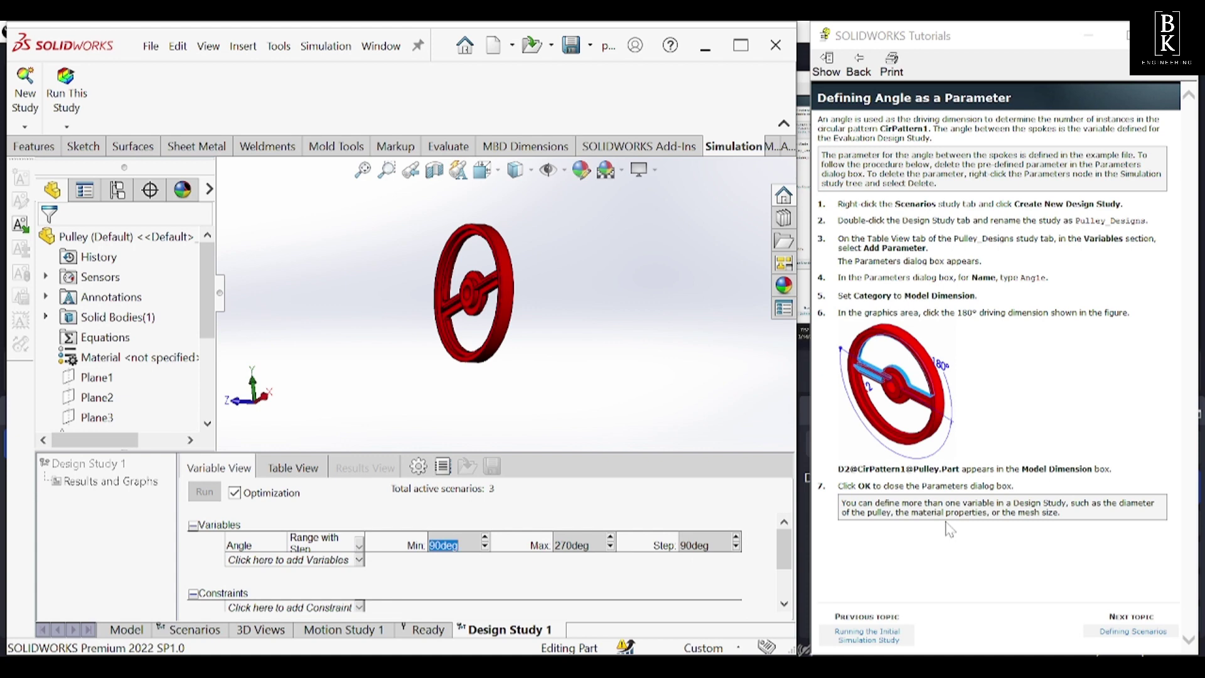
# Delete the Angle variable (90–270 deg, step 90), leaving Variables empty
pyautogui.rightClick(251, 539)
pyautogui.click(277, 518)
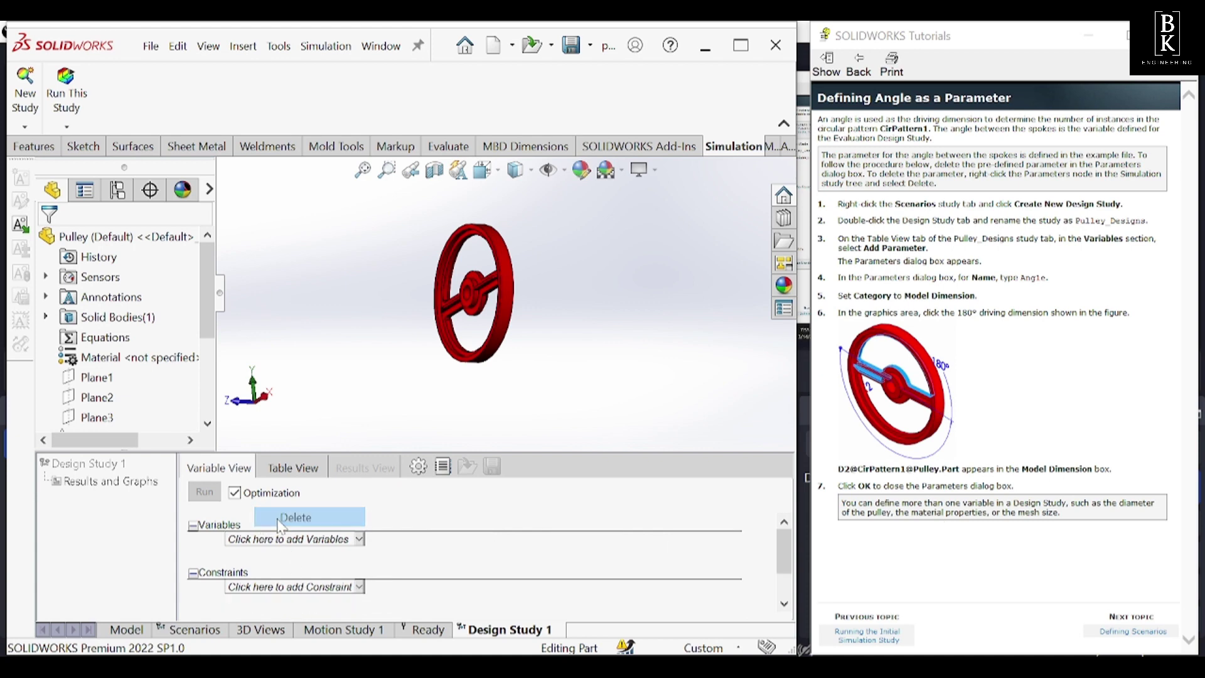
pyautogui.click(353, 540)
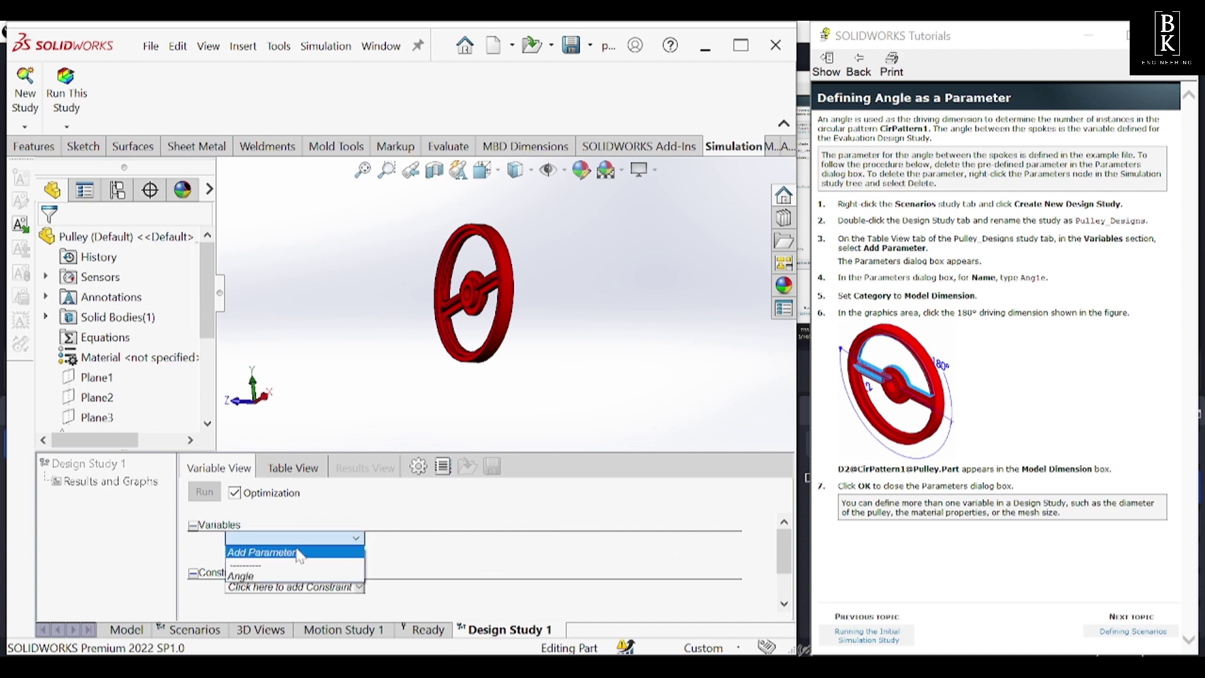
pyautogui.click(295, 553)
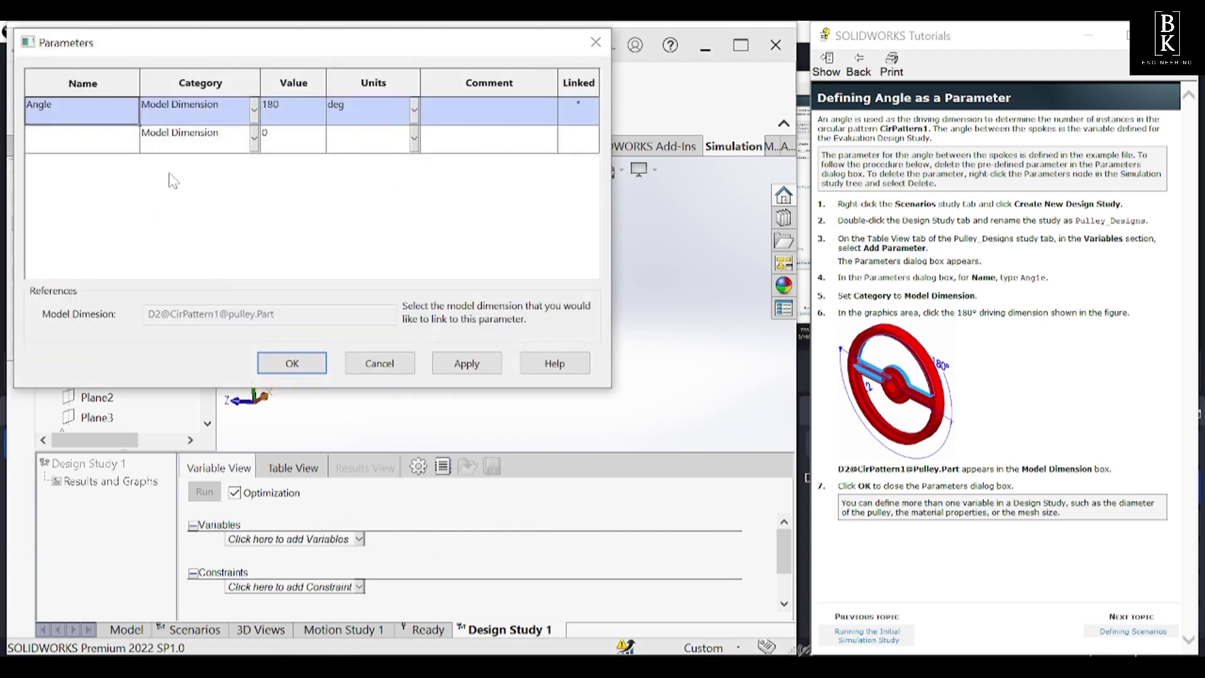
pyautogui.moveTo(132, 43); pyautogui.dragTo(243, 104)
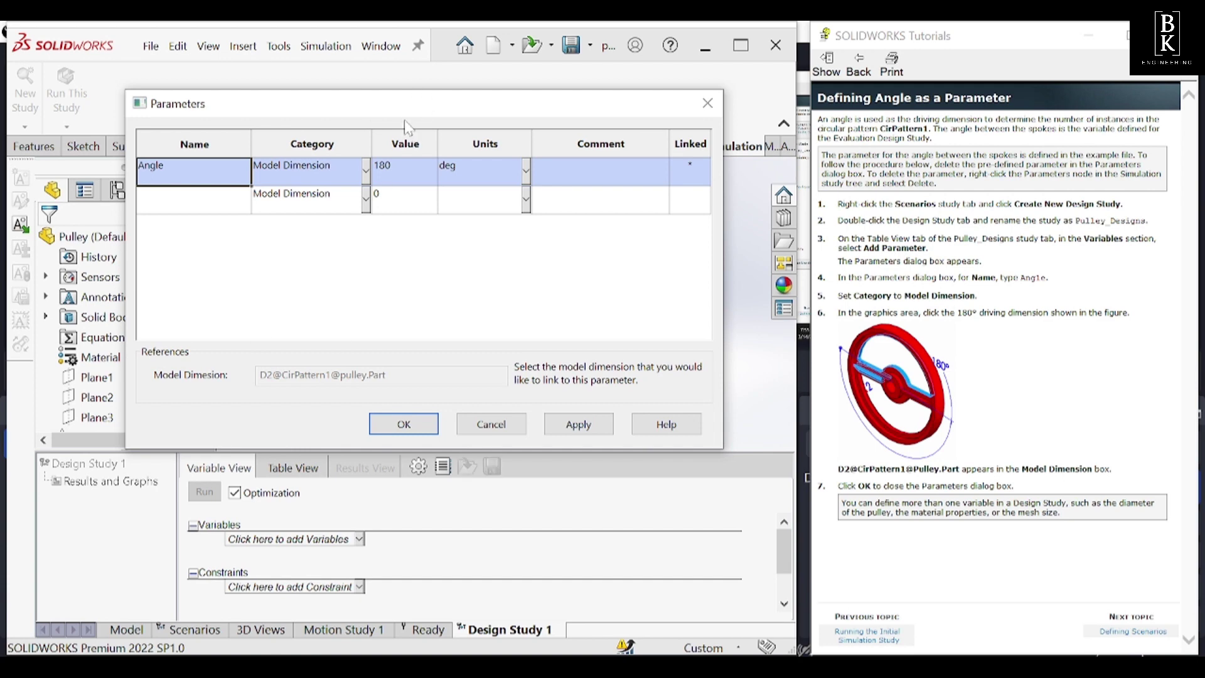
pyautogui.moveTo(405, 119); pyautogui.dragTo(351, 308)
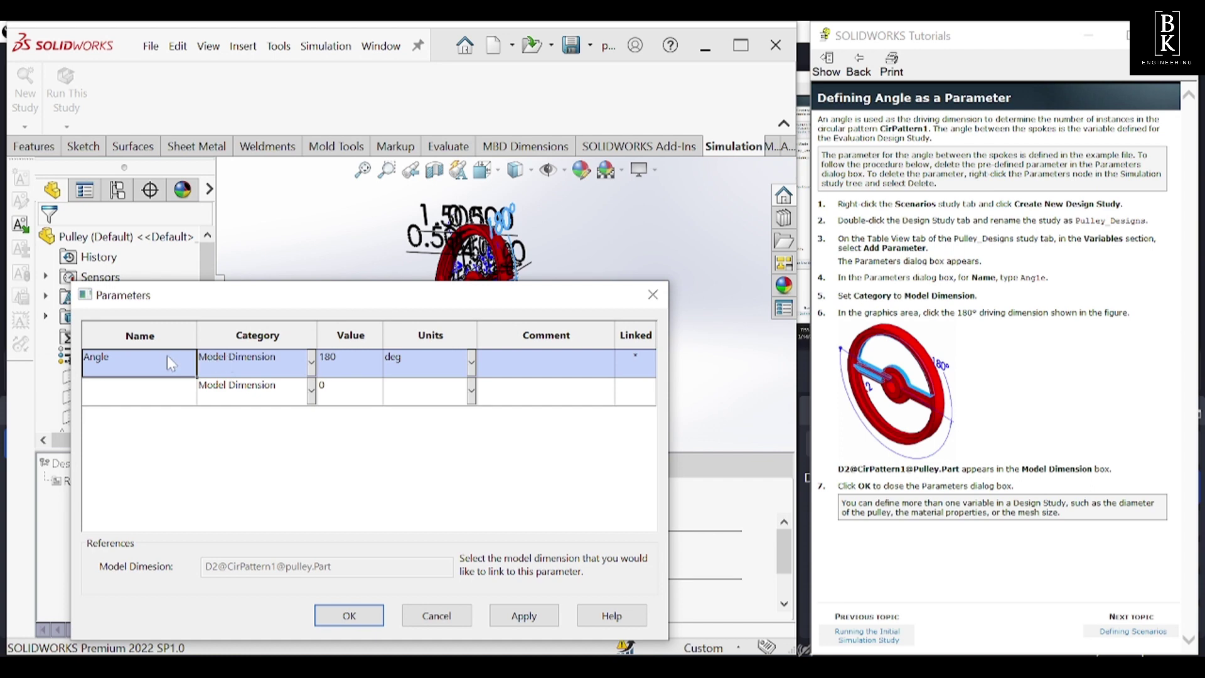
pyautogui.scroll(-5, 509, 248)
pyautogui.scroll(3, 509, 248)
pyautogui.click(525, 265)
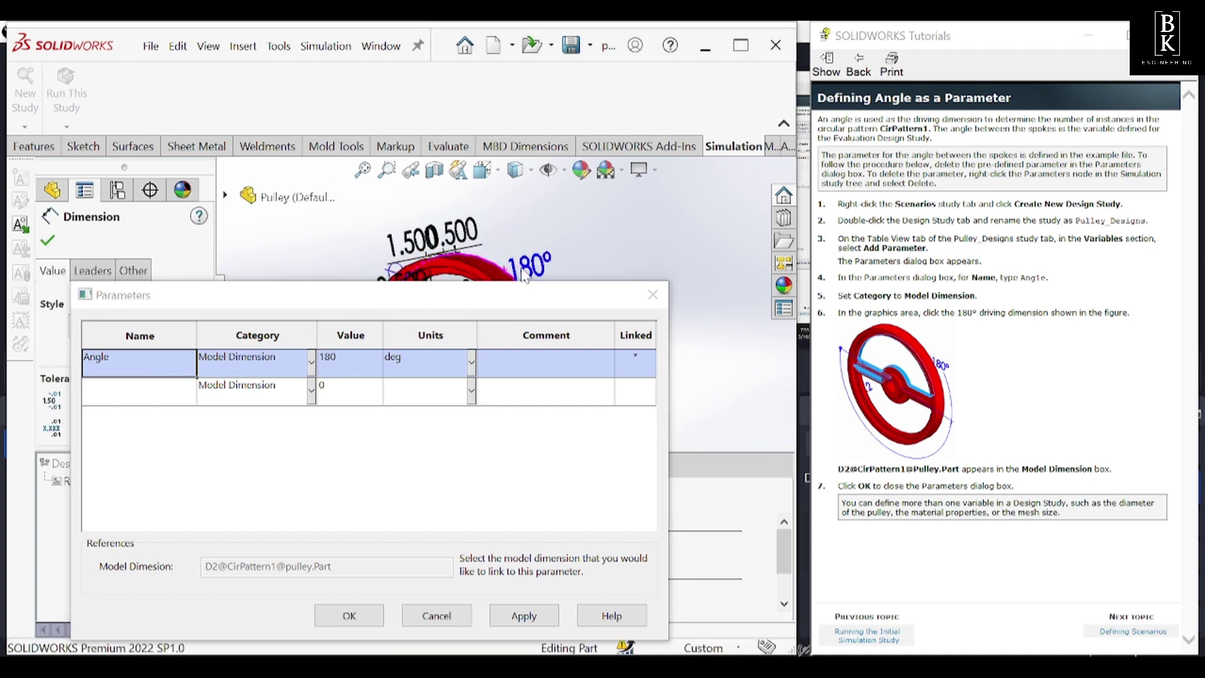
pyautogui.moveTo(512, 295); pyautogui.dragTo(509, 432)
pyautogui.scroll(-5, 469, 318)
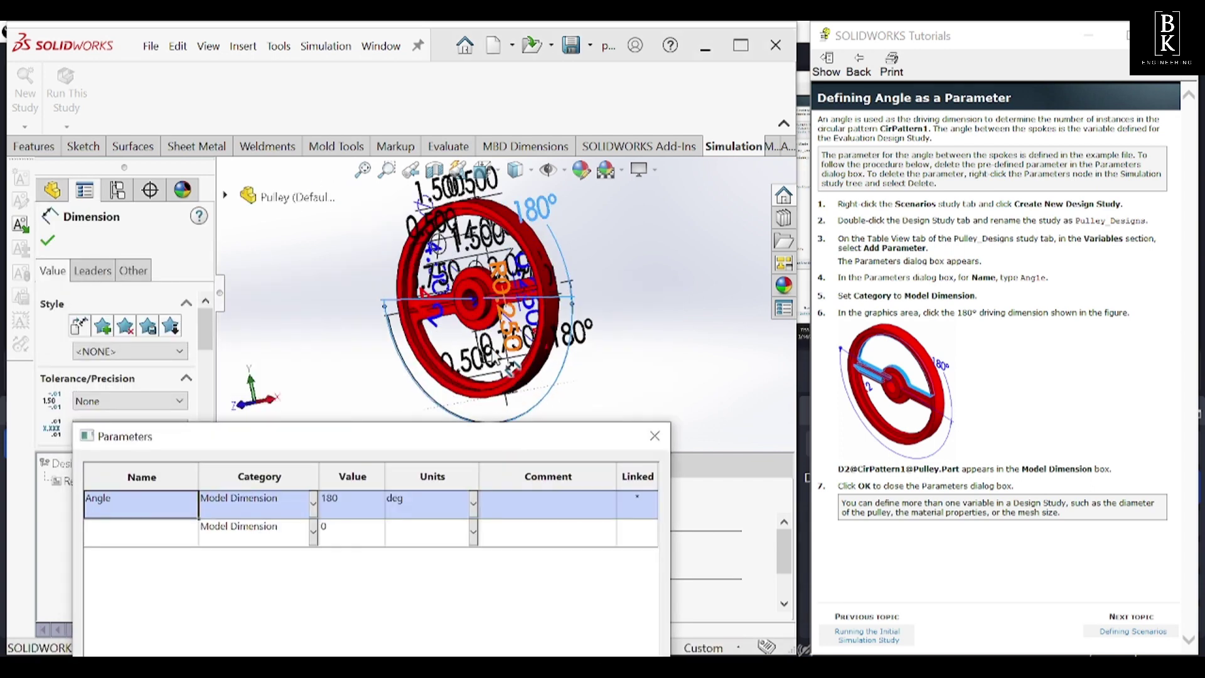
pyautogui.scroll(4, 472, 324)
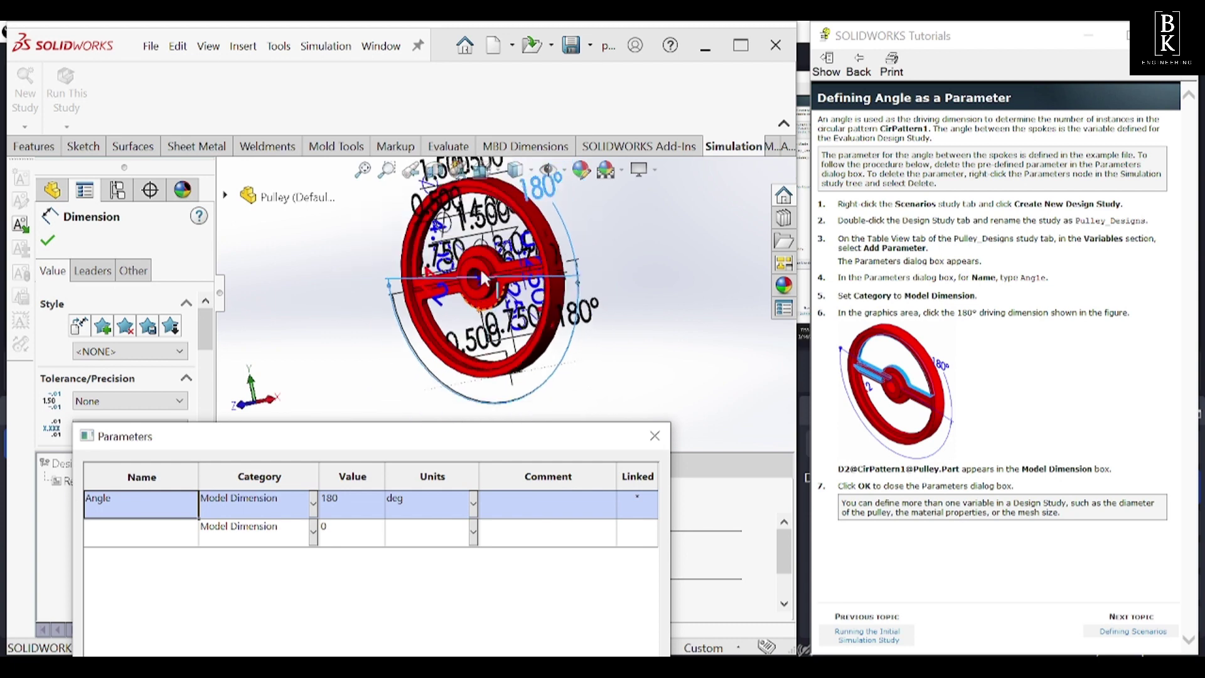
pyautogui.scroll(-5, 549, 231)
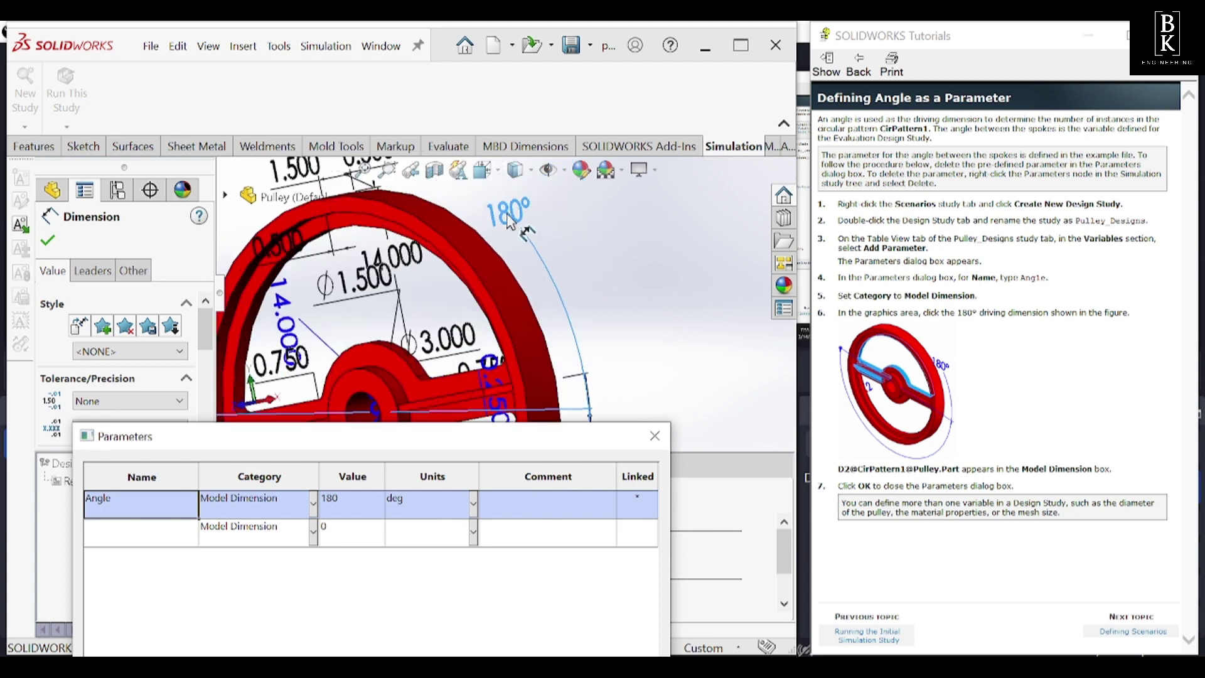
pyautogui.scroll(4, 509, 220)
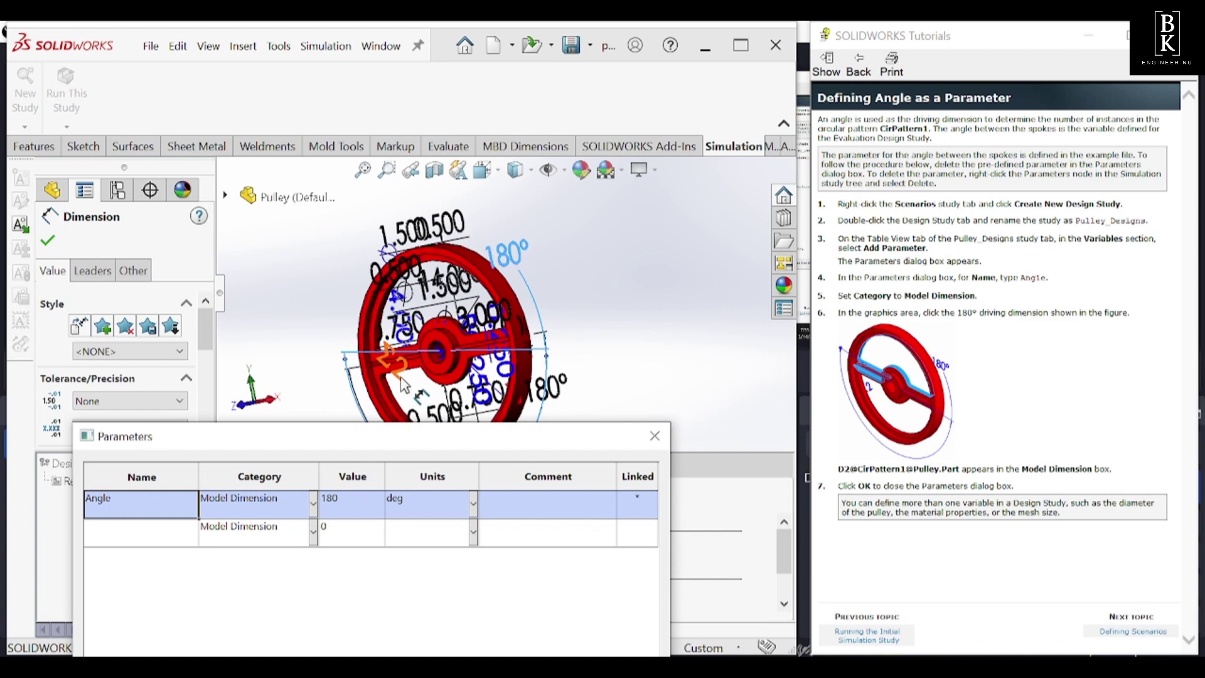
pyautogui.click(402, 382)
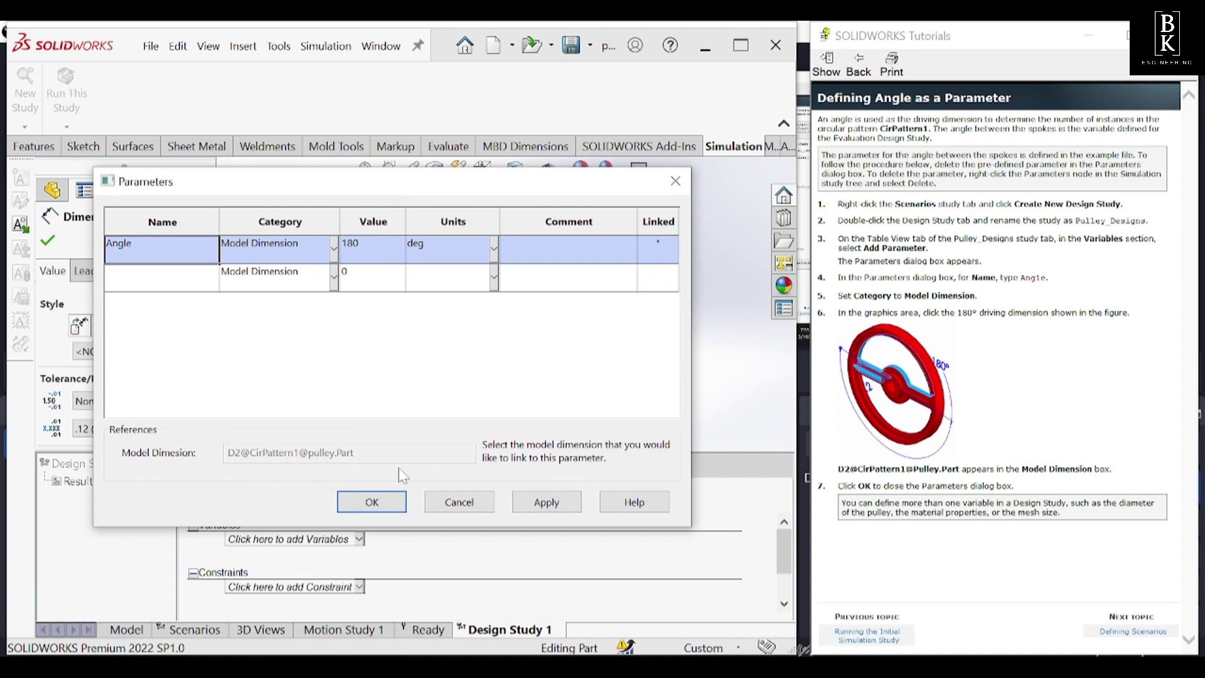
pyautogui.click(377, 502)
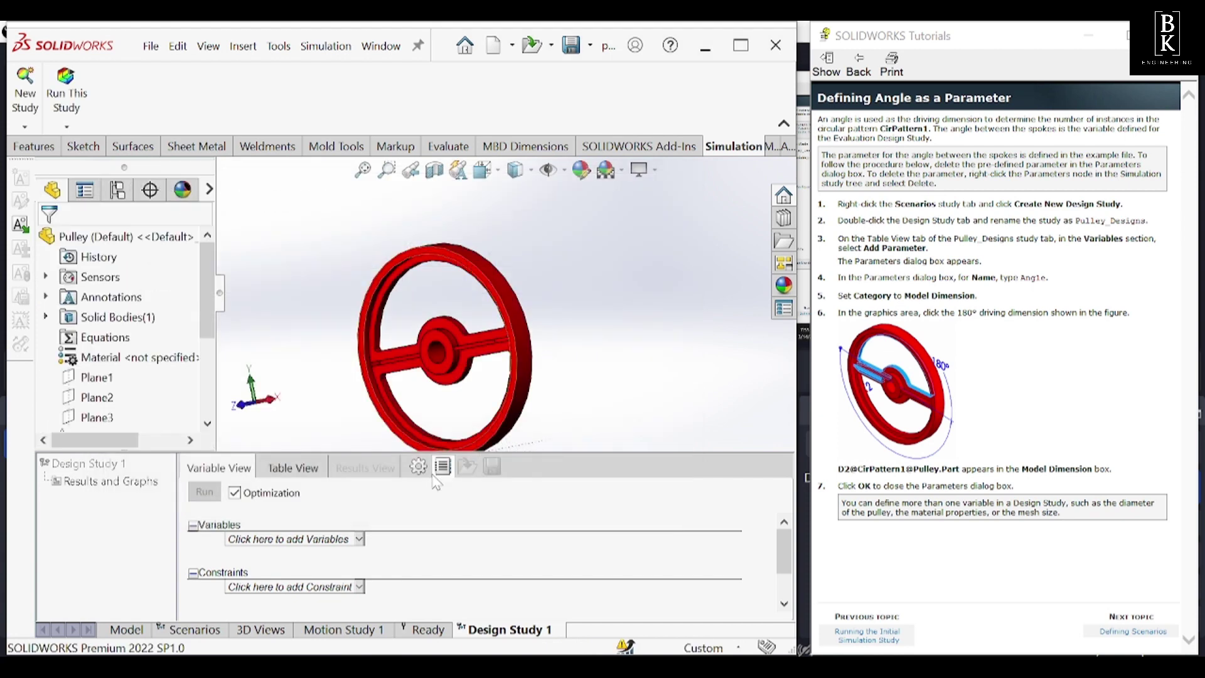
# Advance the tutorial to Defining Scenarios and choose Angle as the study variable
pyautogui.click(1130, 632)
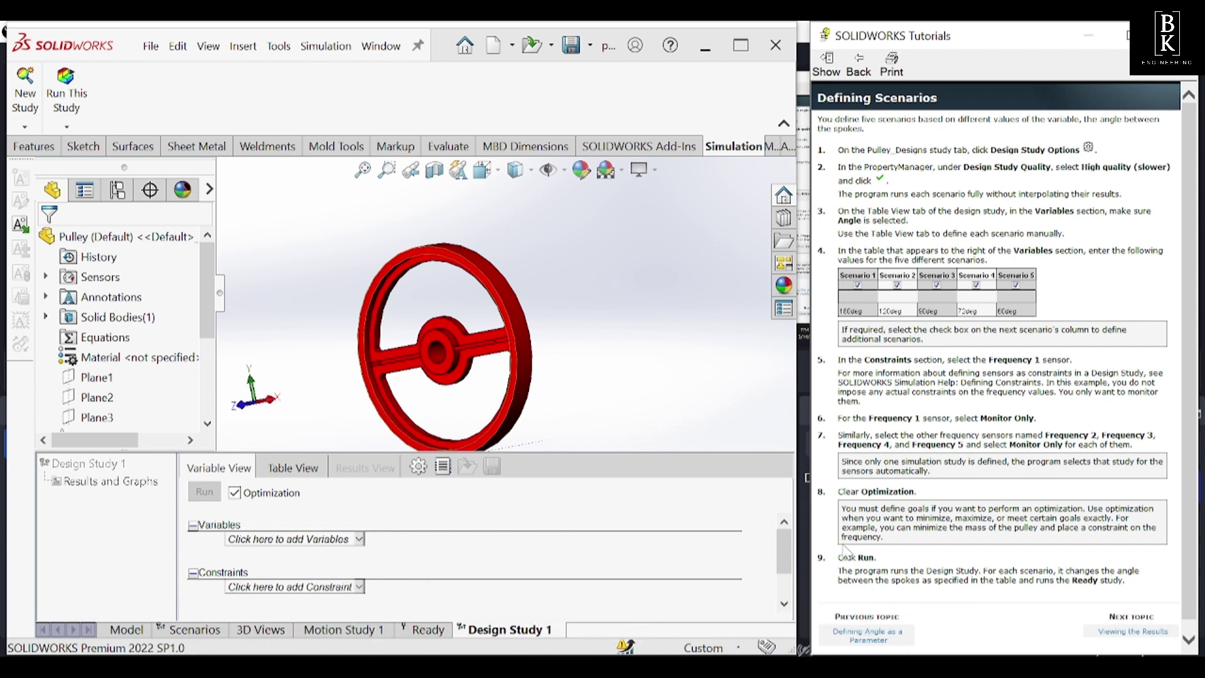
pyautogui.click(359, 539)
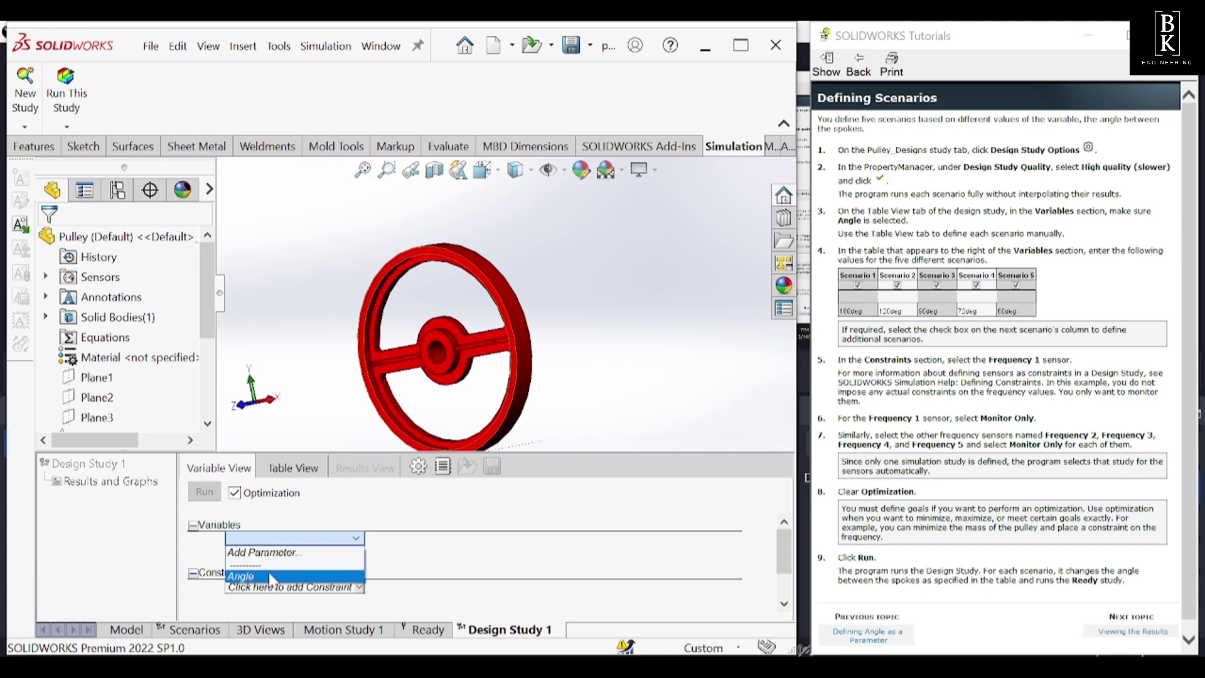
pyautogui.click(270, 576)
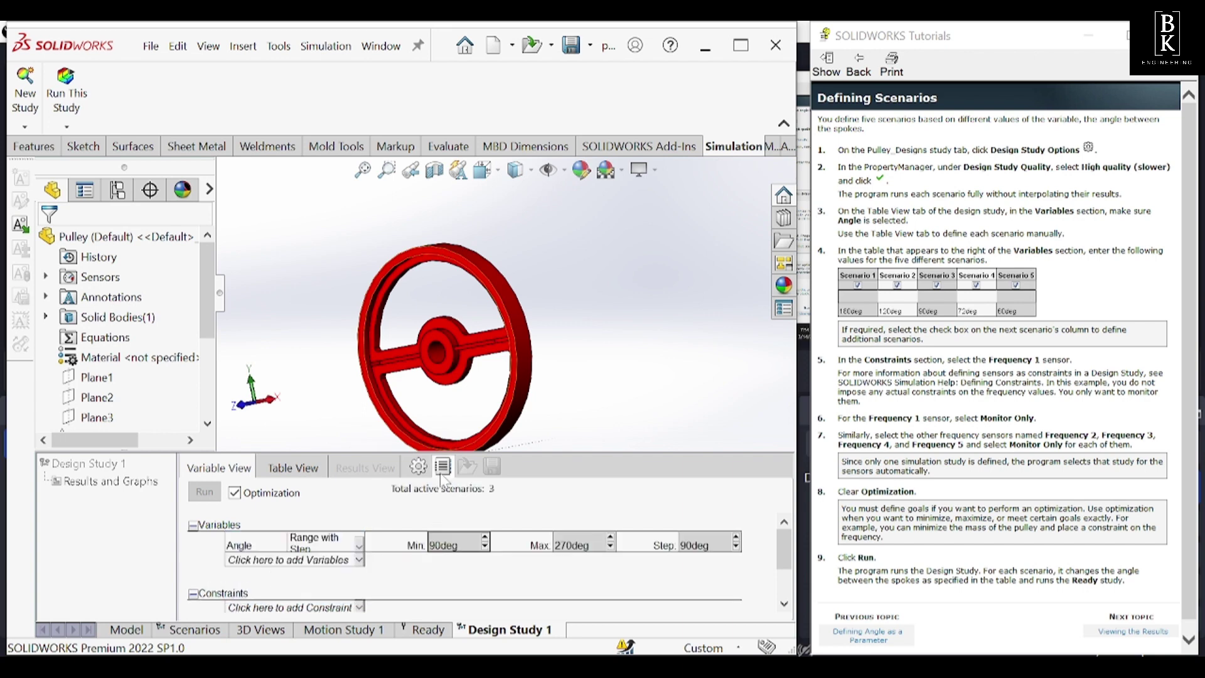
# Keep High quality (slower) in Design Study Options and show the Table View scenarios
pyautogui.click(418, 467)
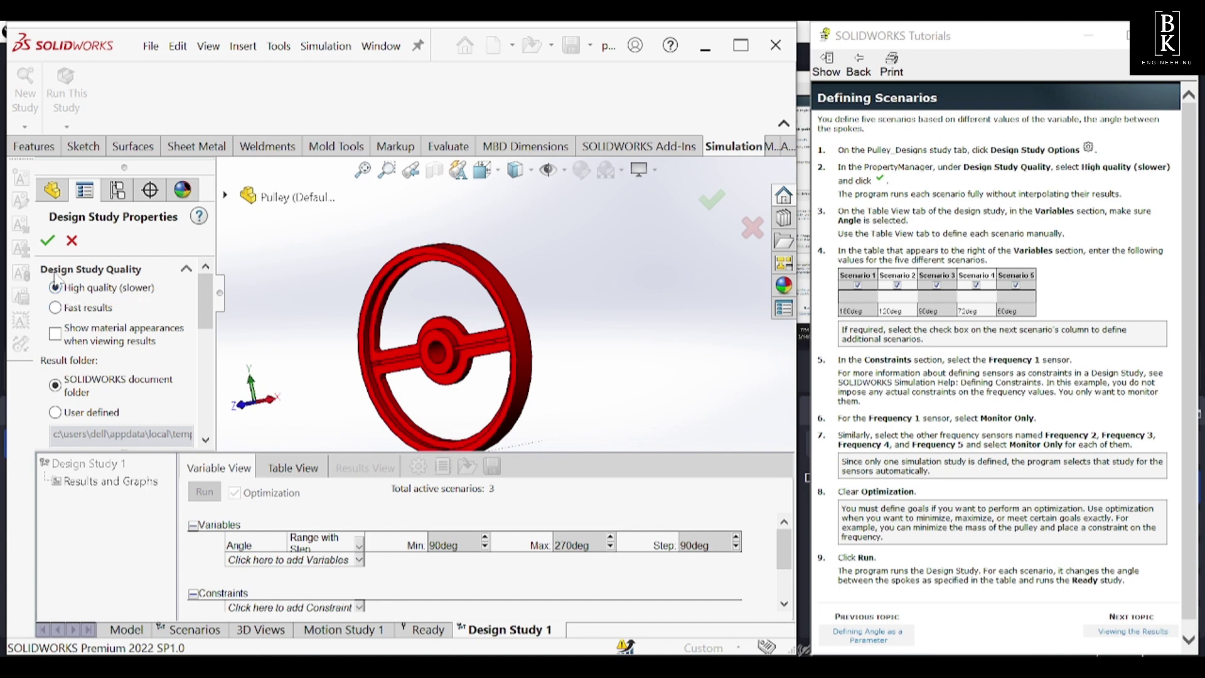
pyautogui.click(47, 240)
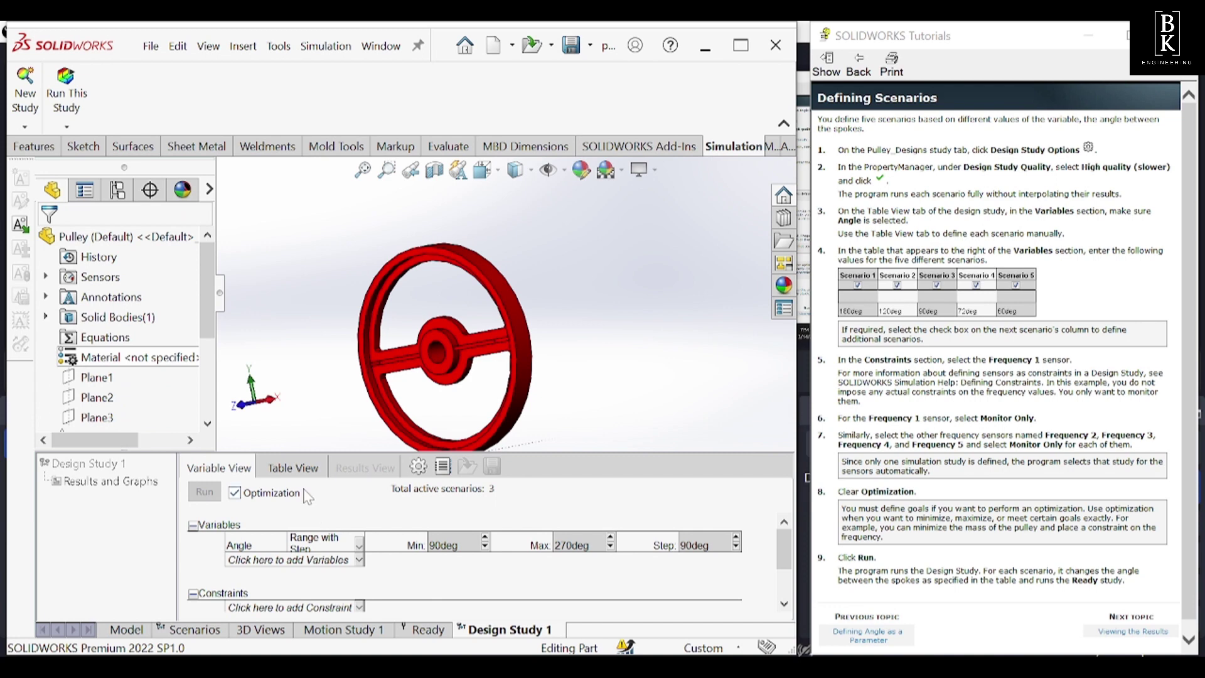
pyautogui.click(301, 468)
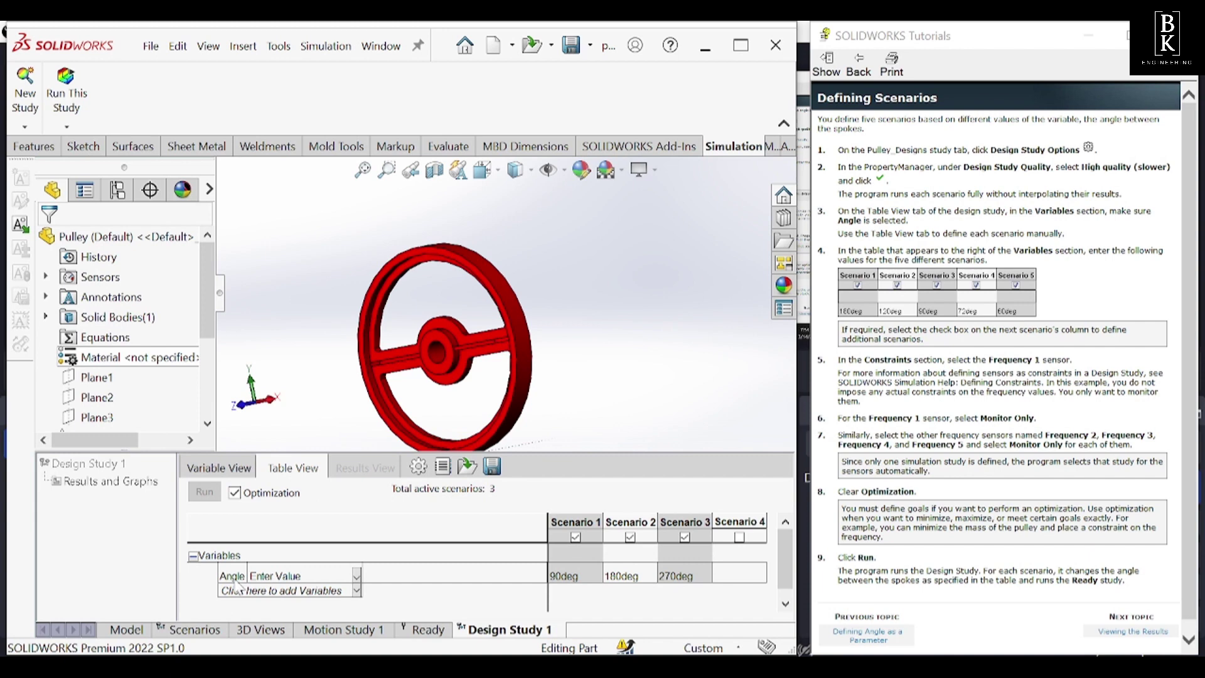
# Keep Angle values entered manually and add Scenarios 4 and 5 to the table
pyautogui.click(356, 576)
pyautogui.click(350, 589)
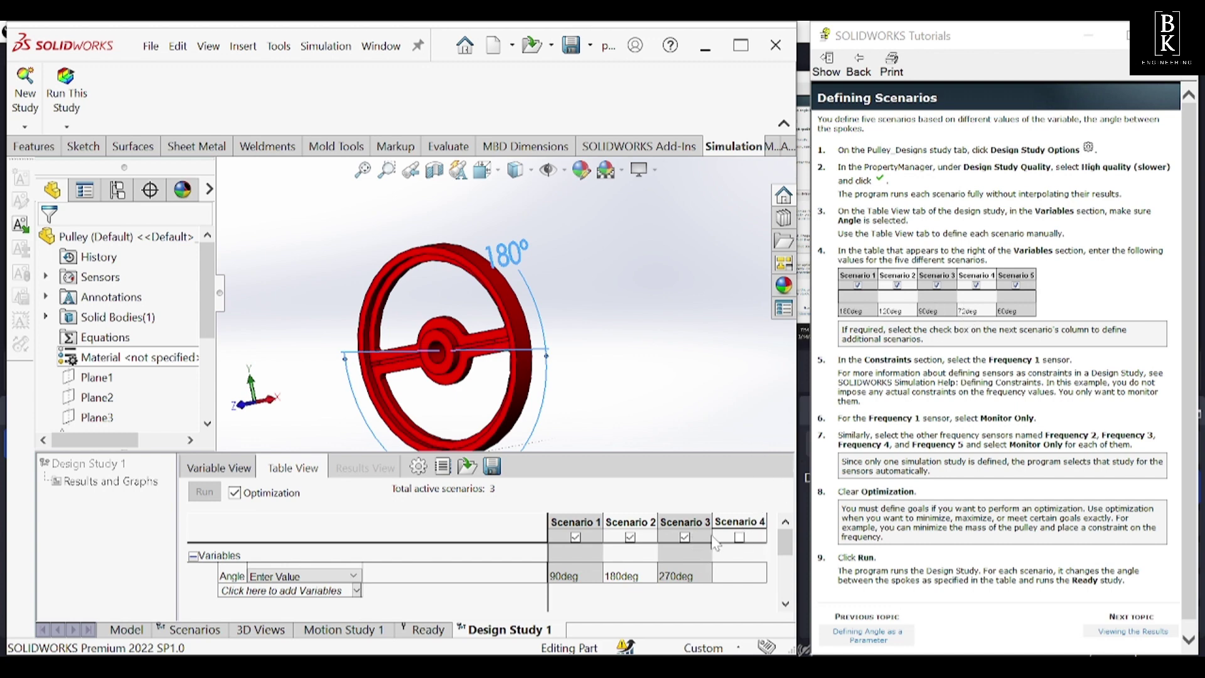
pyautogui.click(740, 537)
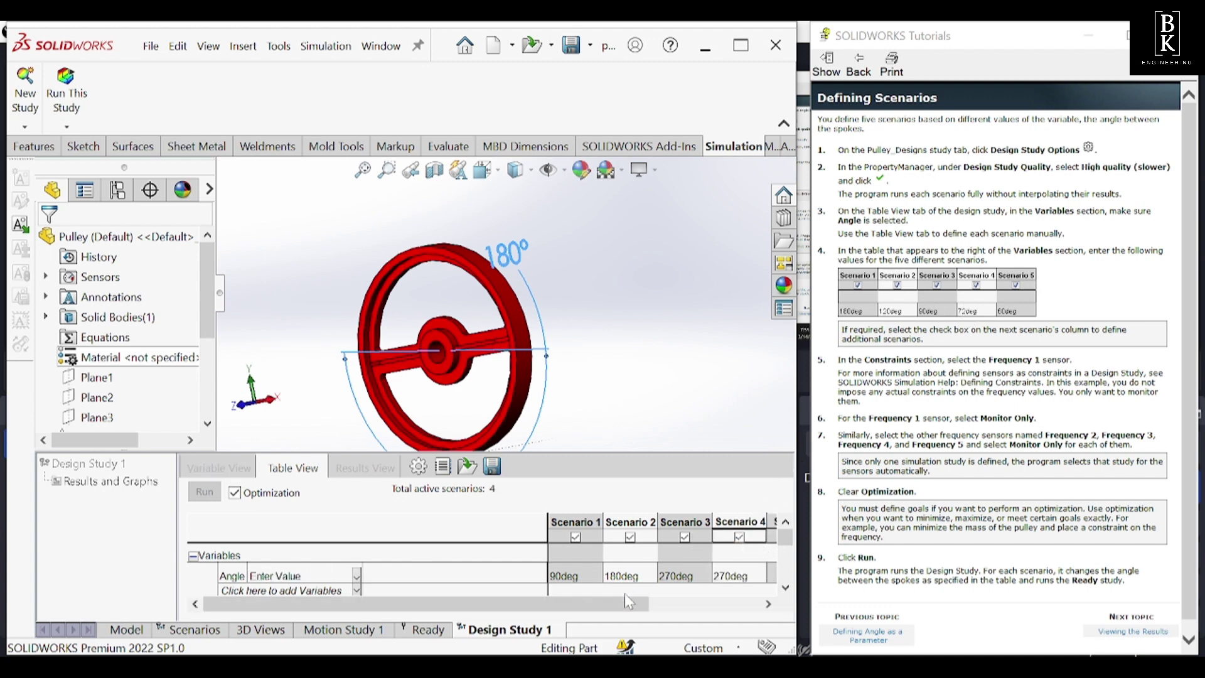
pyautogui.moveTo(625, 609); pyautogui.dragTo(697, 613)
pyautogui.click(743, 537)
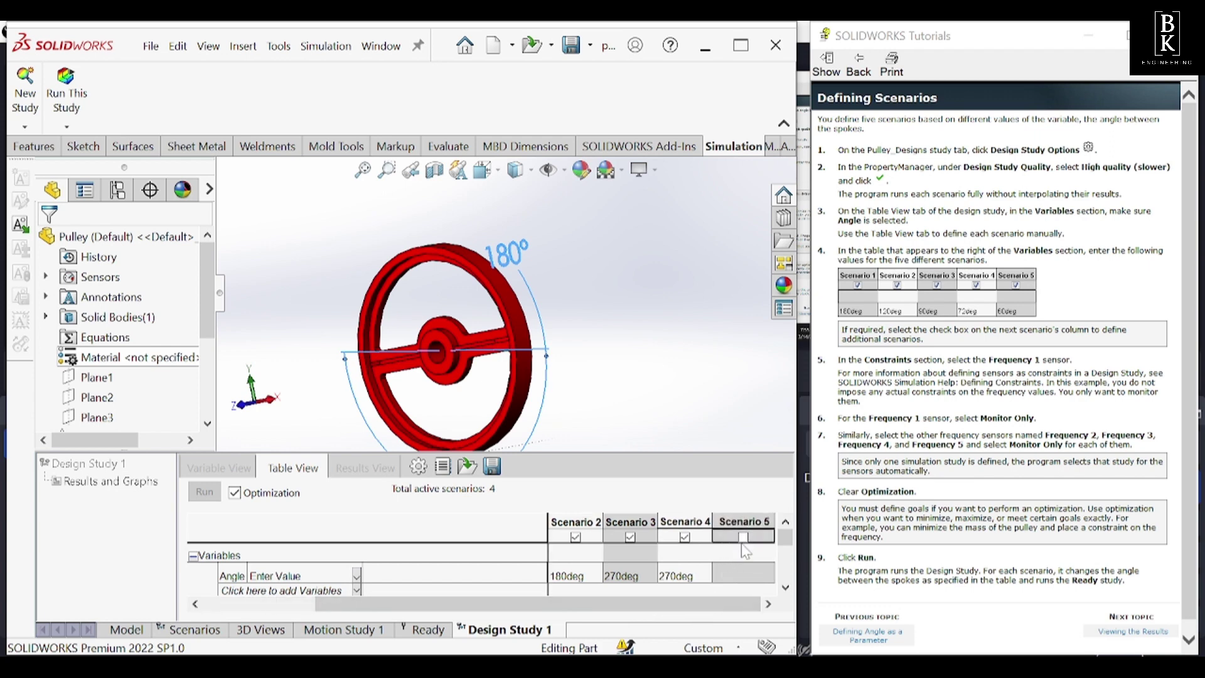
pyautogui.moveTo(566, 611); pyautogui.dragTo(453, 618)
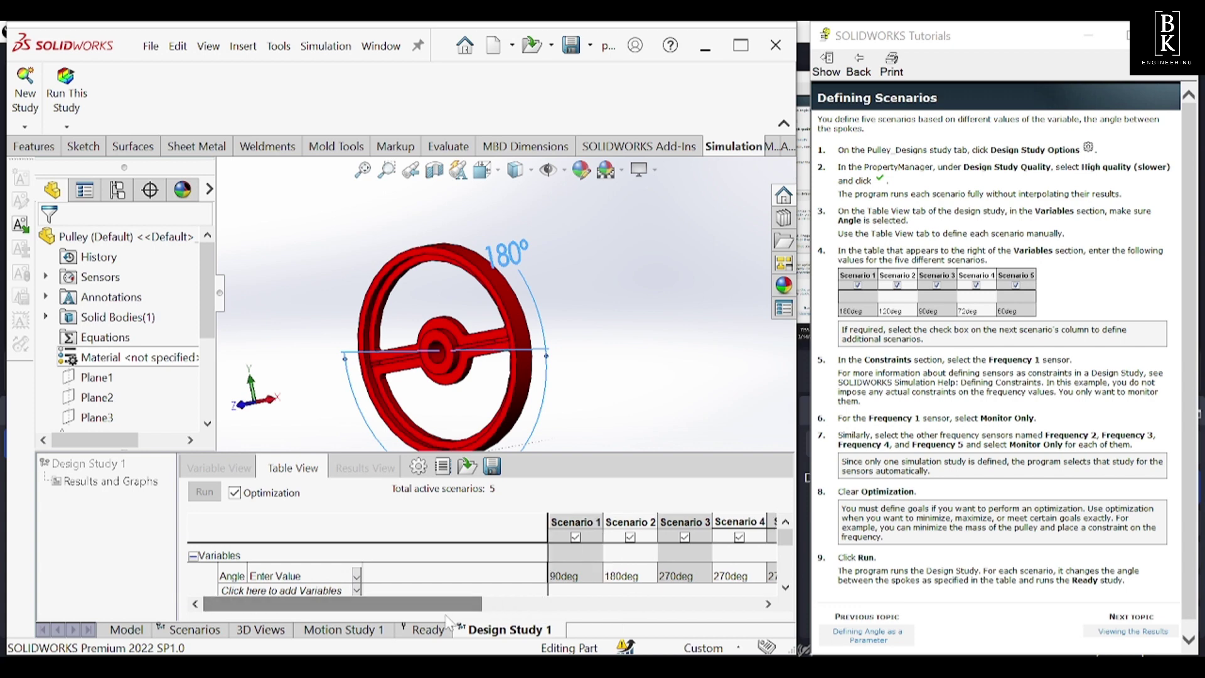
# Set the five scenario angles to 180, 120, 90, 72 and 60 deg
pyautogui.click(574, 576)
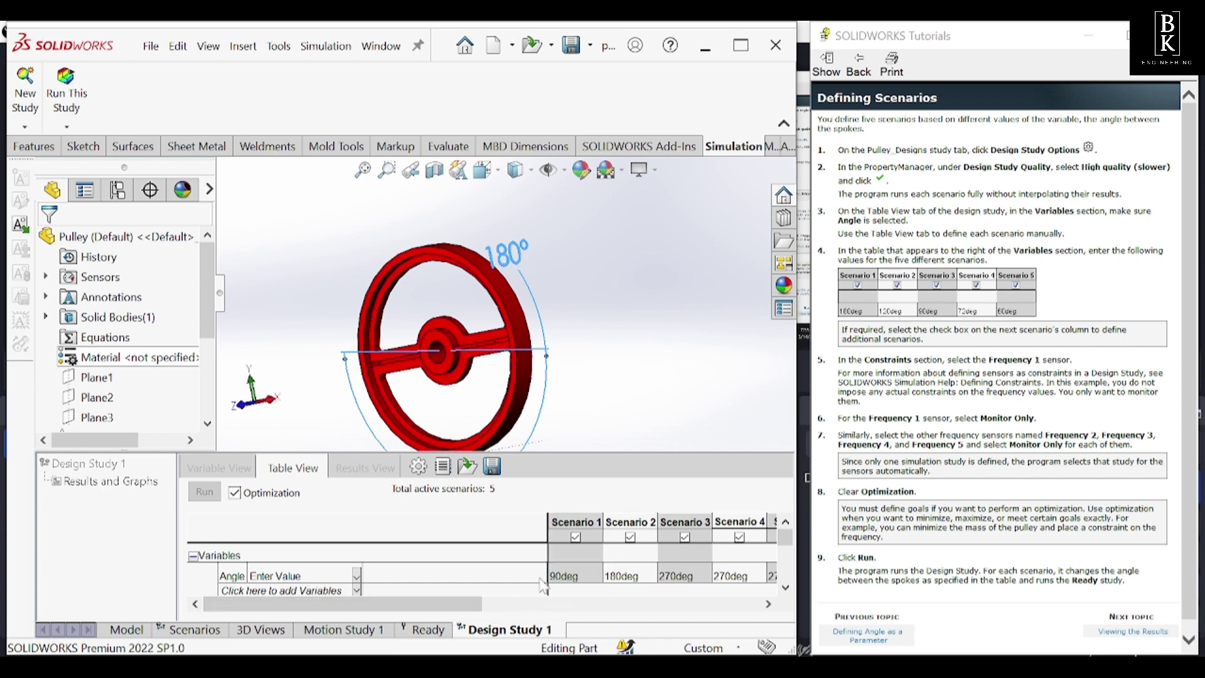
pyautogui.click(577, 577)
pyautogui.write('180')
pyautogui.press('Tab')
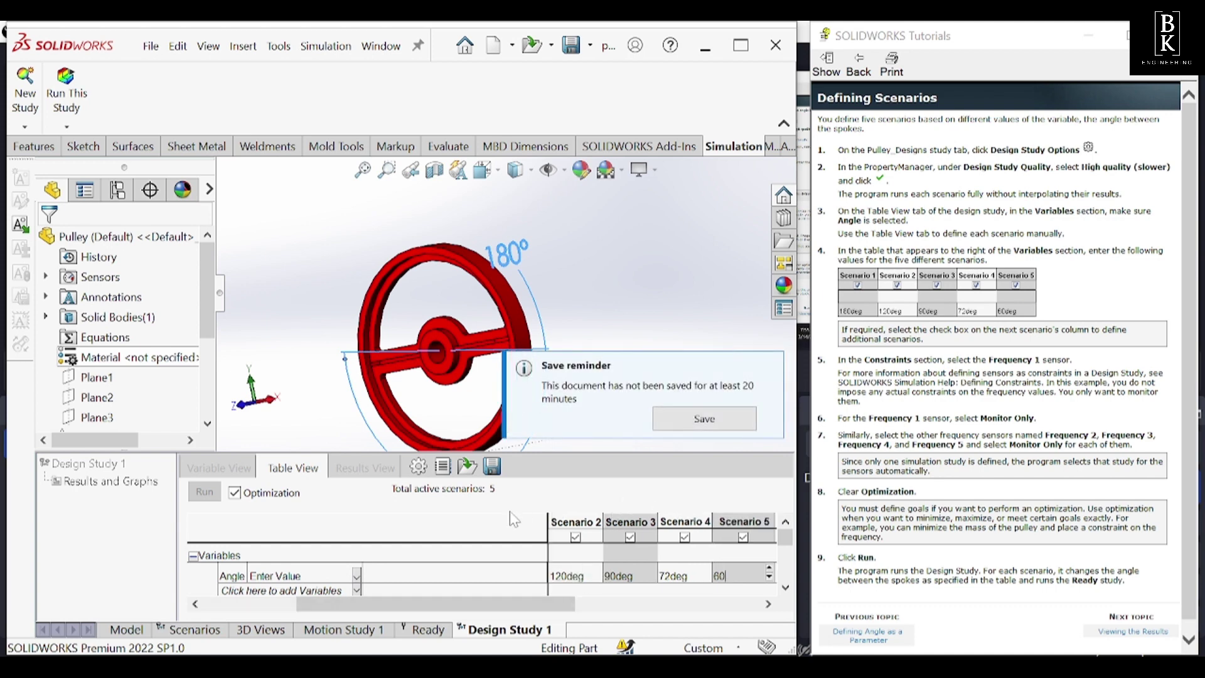
pyautogui.scroll(-2, 510, 518)
pyautogui.scroll(2, 510, 519)
pyautogui.click(494, 603)
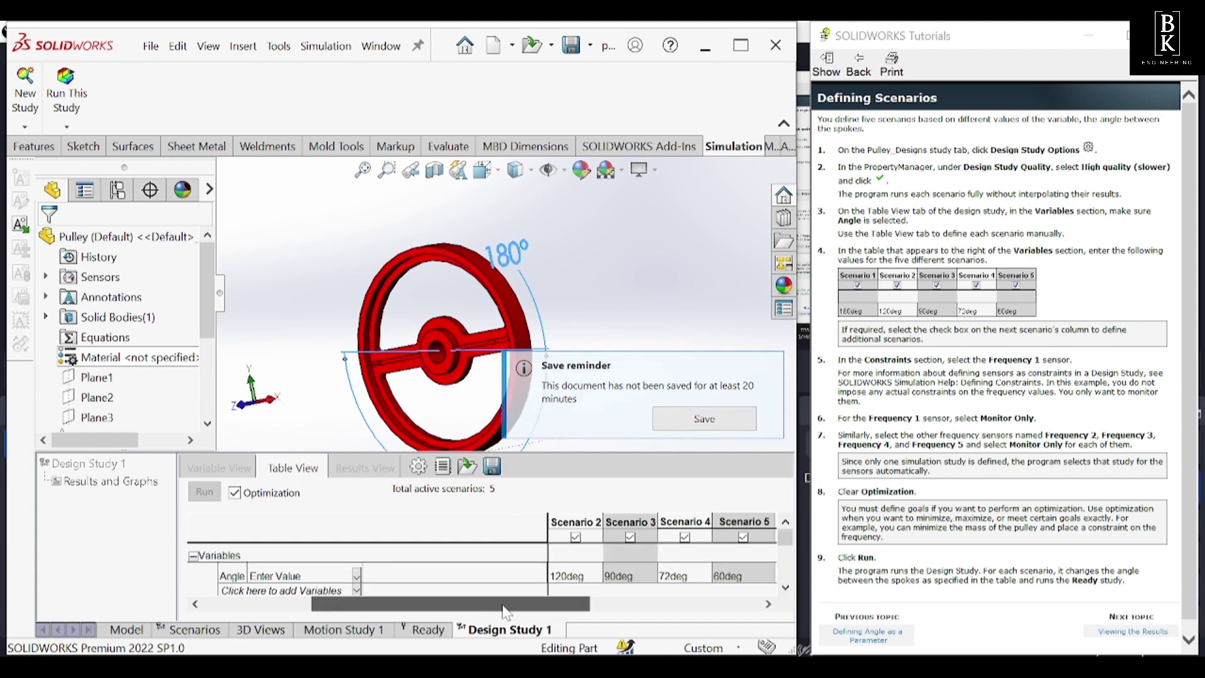
pyautogui.scroll(-2, 277, 587)
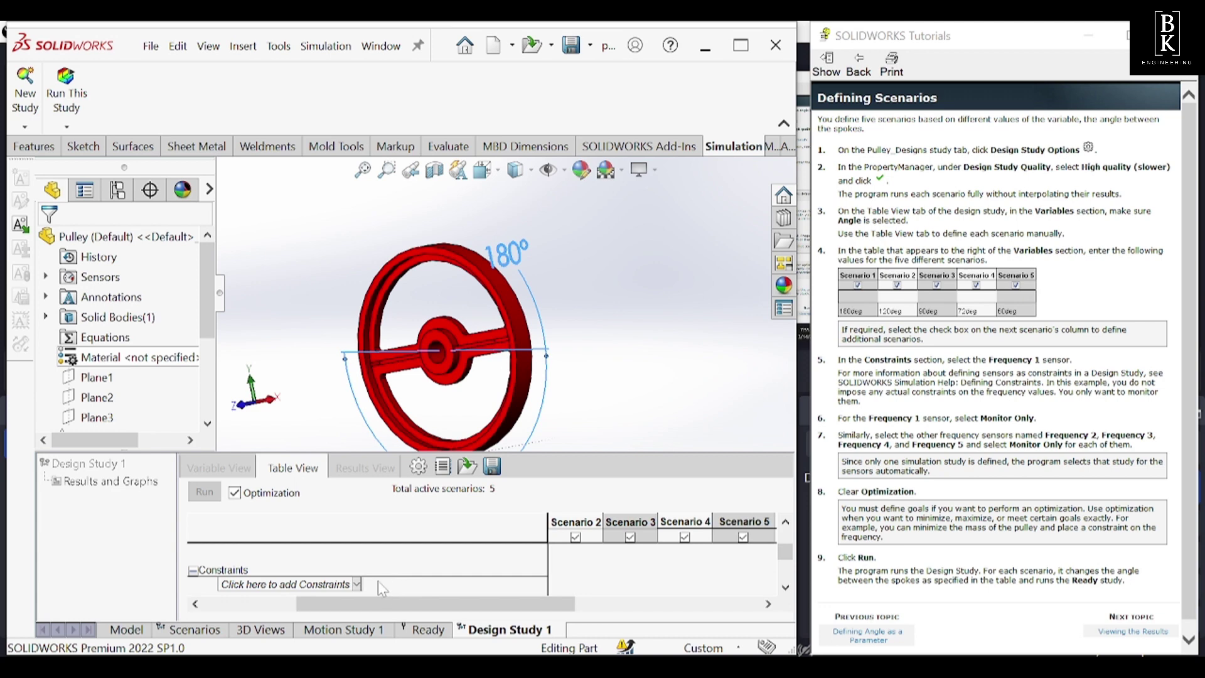
# Expand the pulley's Sensors folder to list Frequency 1 through Frequency 5
pyautogui.click(355, 585)
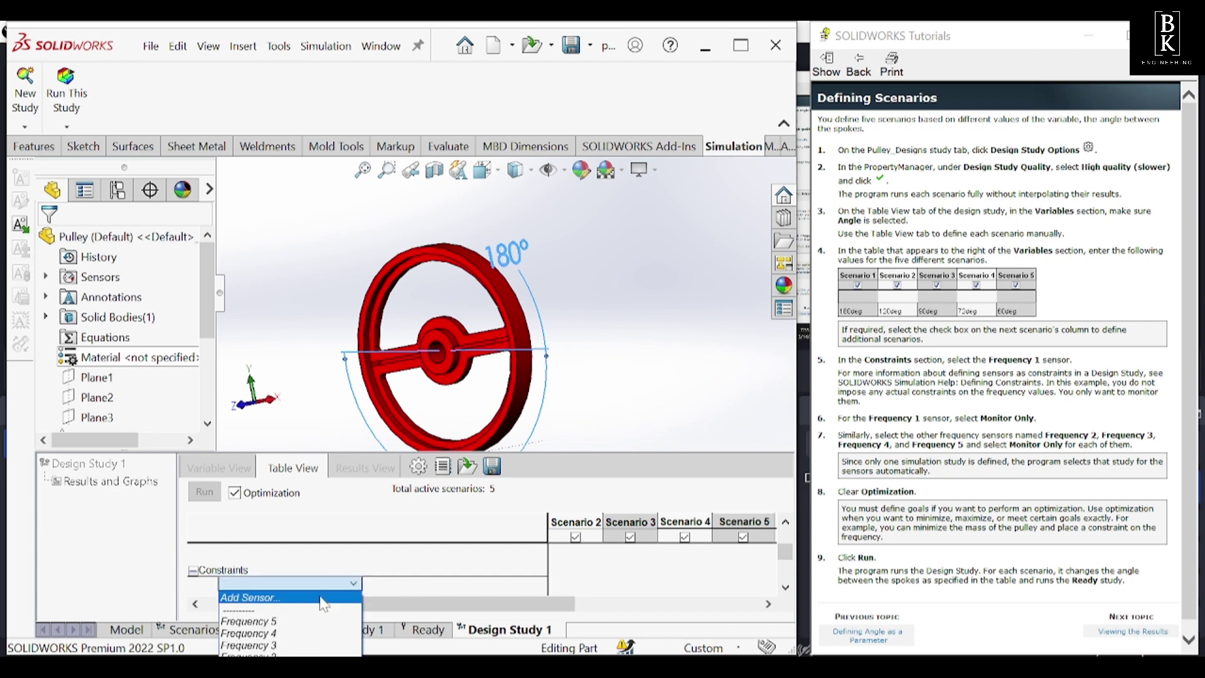
pyautogui.click(405, 563)
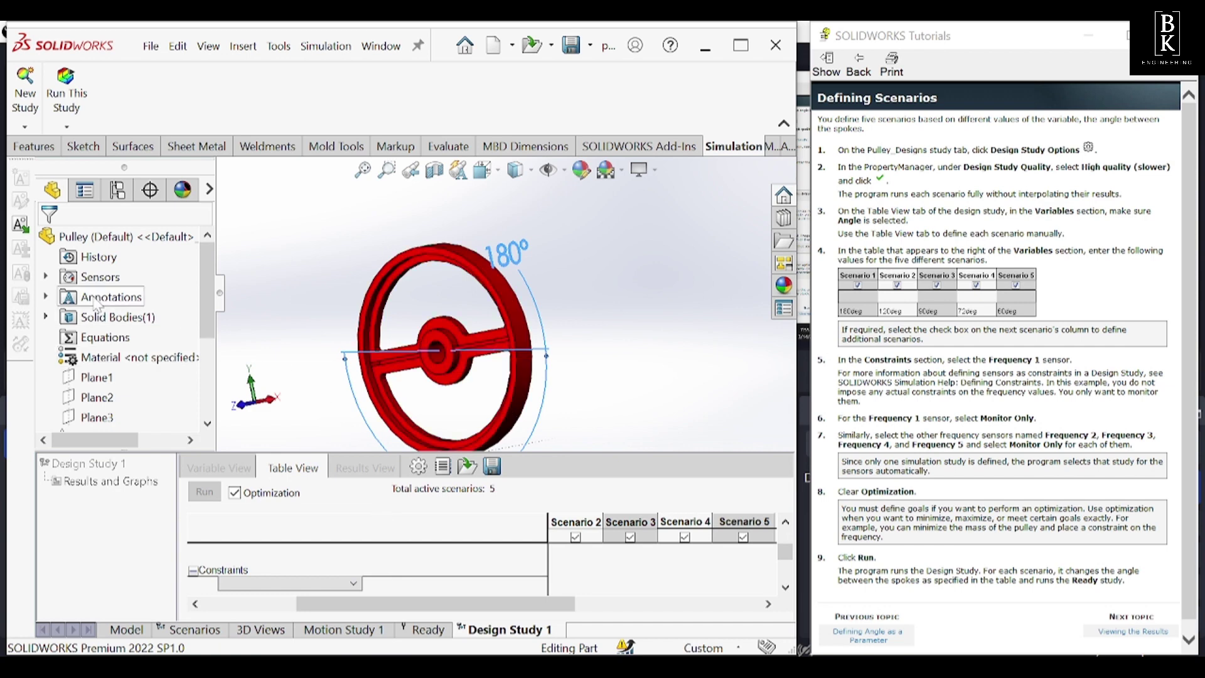
pyautogui.click(46, 277)
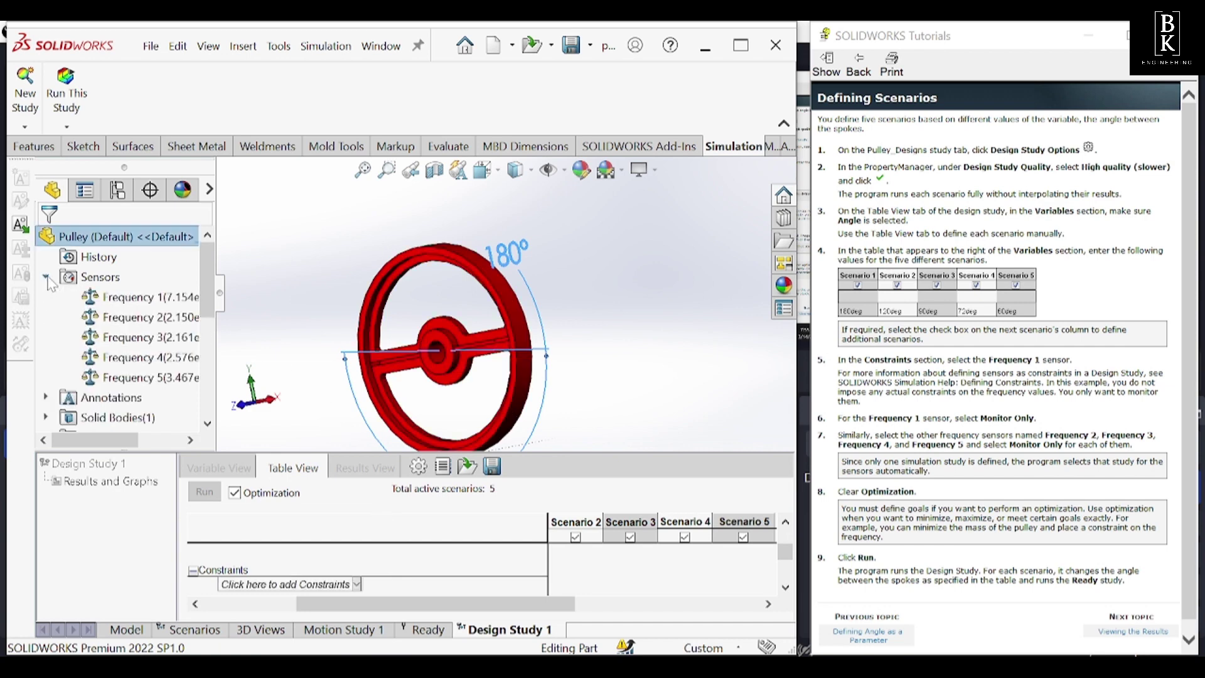
pyautogui.click(121, 302)
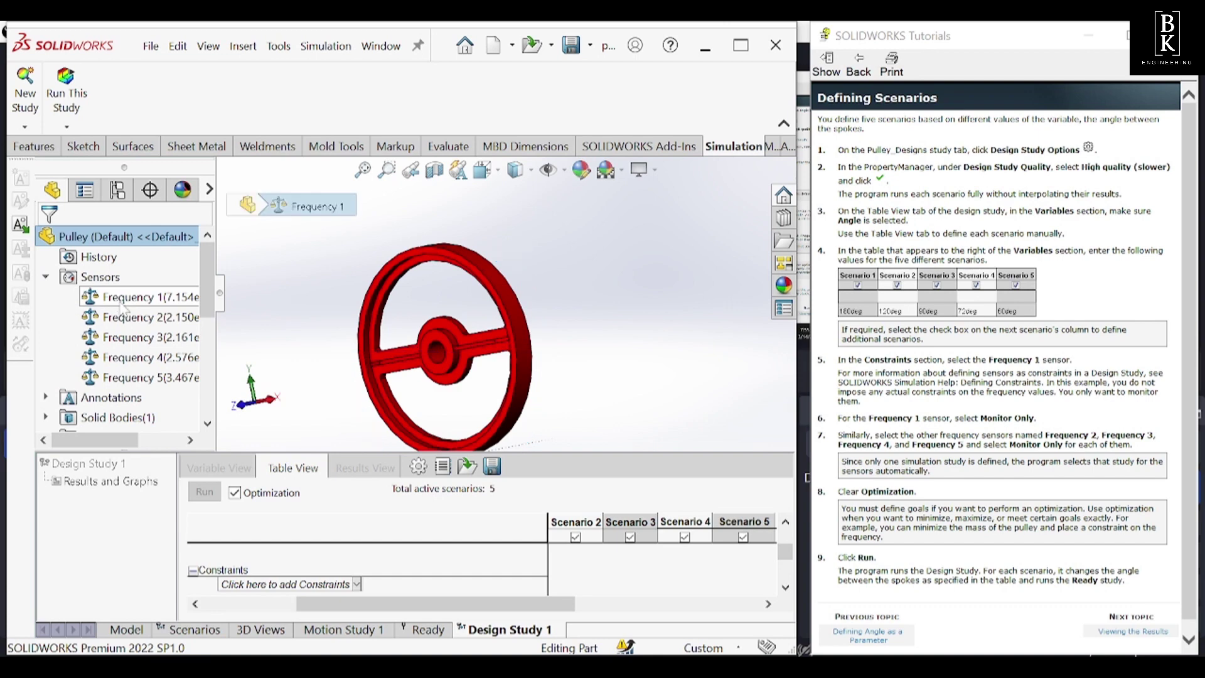
pyautogui.click(322, 324)
# Add the Frequency 1 sensor as a design study constraint, set to 'is greater than'
pyautogui.moveTo(323, 324); pyautogui.dragTo(378, 356, button='middle')
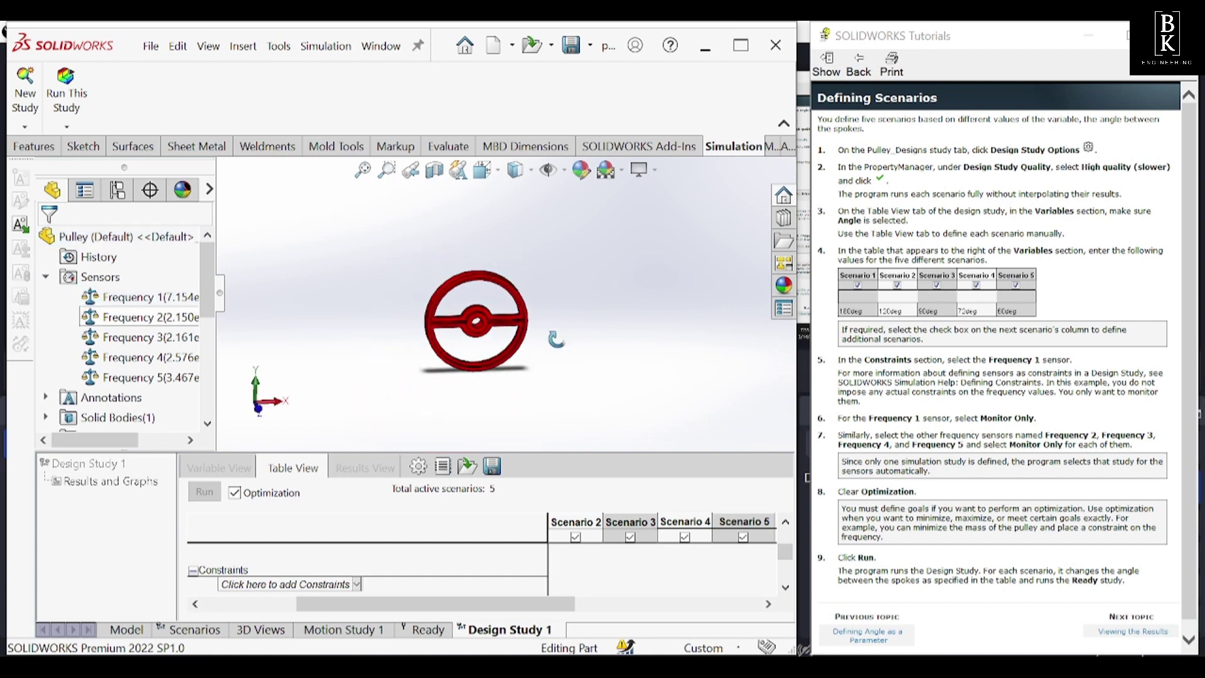
pyautogui.scroll(2, 496, 283)
pyautogui.moveTo(466, 342); pyautogui.dragTo(486, 346, button='middle')
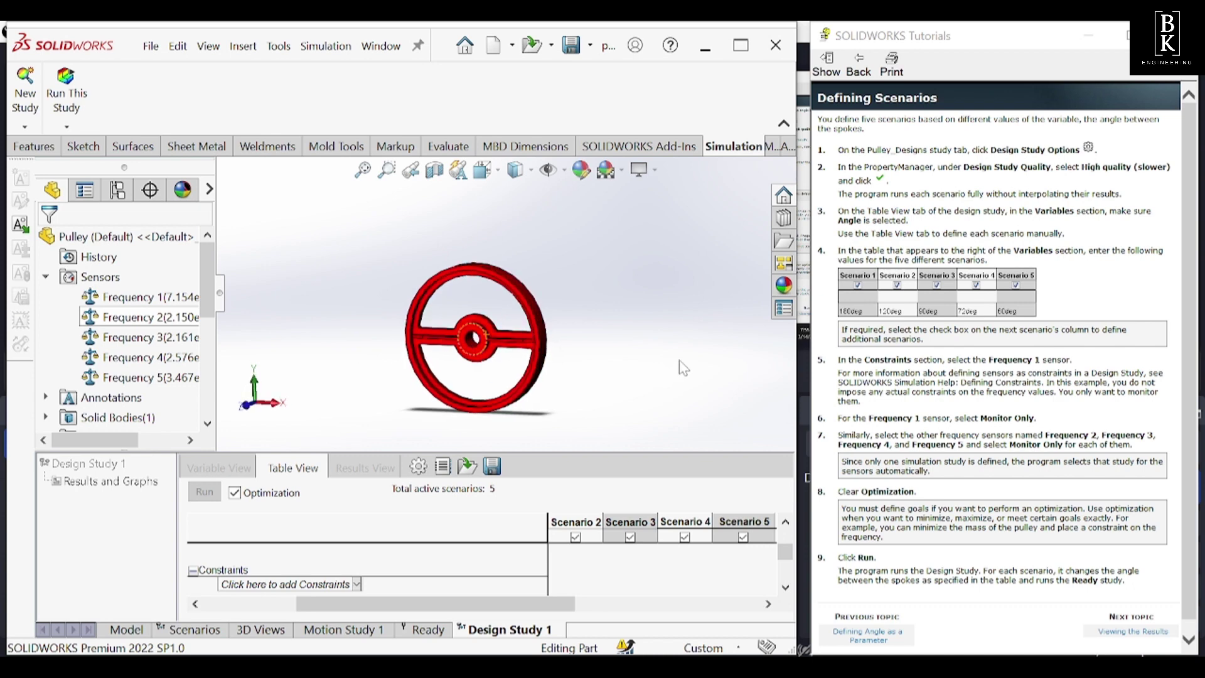
pyautogui.moveTo(646, 374)
pyautogui.mouseDown(button='middle')
pyautogui.moveTo(653, 342)
pyautogui.moveTo(633, 384)
pyautogui.mouseUp(button='middle')
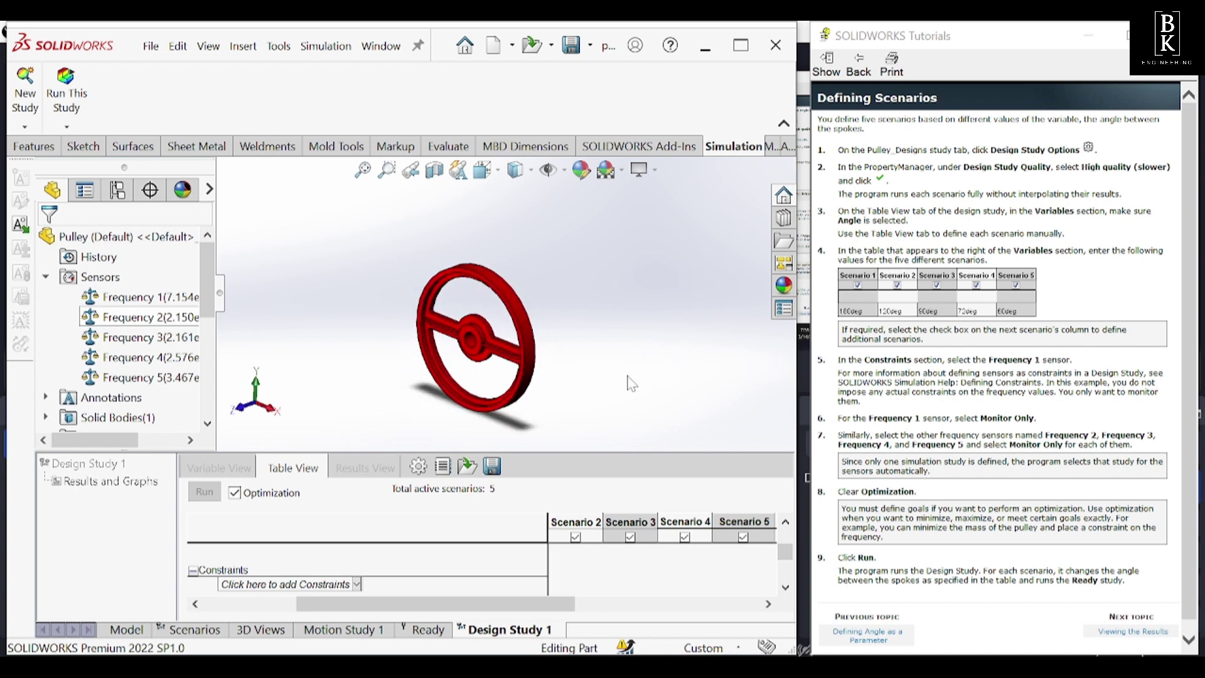
pyautogui.scroll(-1, 374, 572)
pyautogui.scroll(1, 375, 572)
pyautogui.click(356, 584)
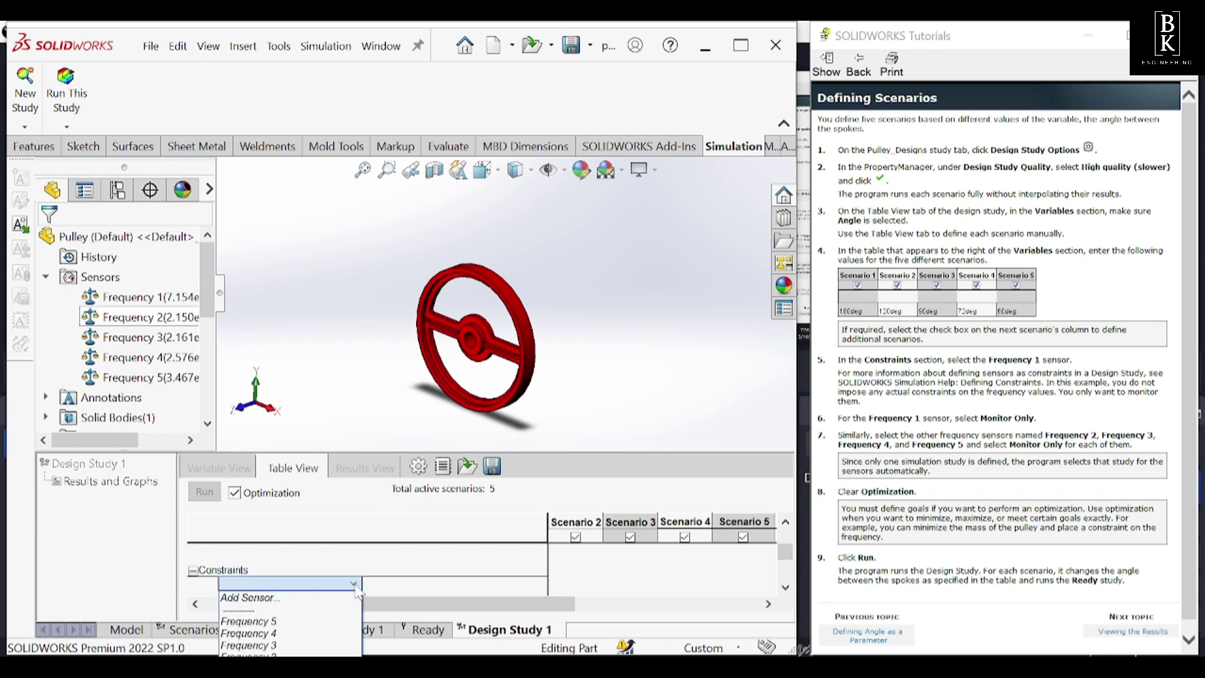
pyautogui.click(295, 669)
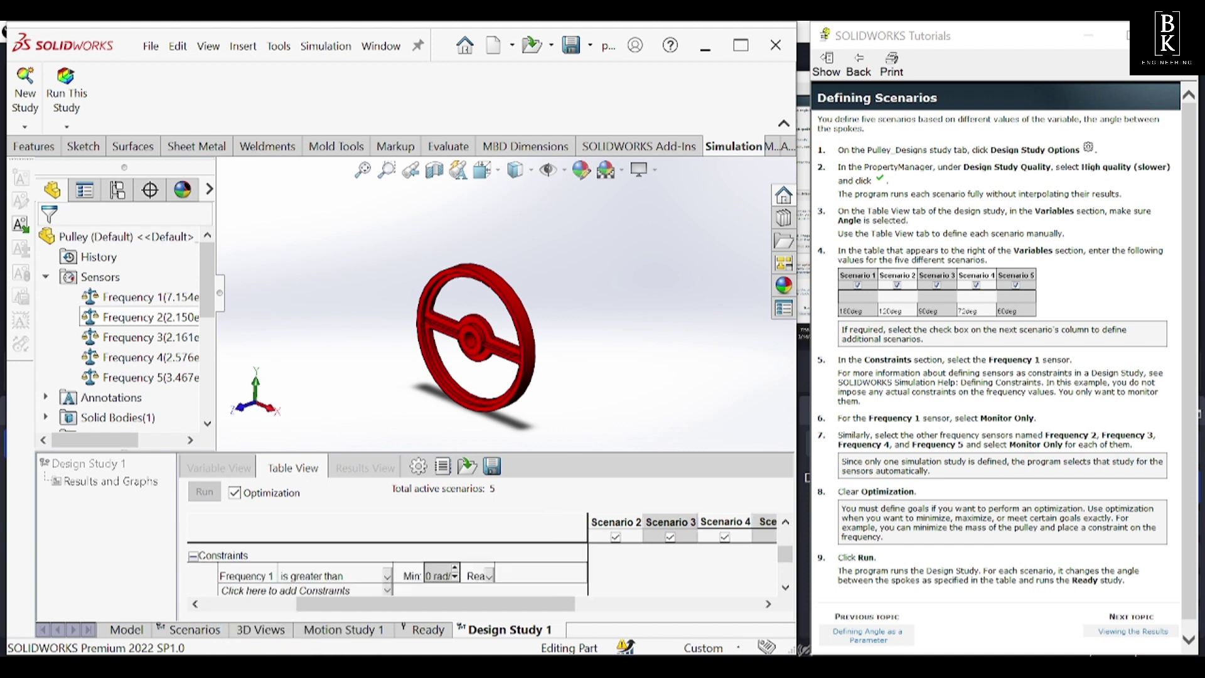
# Set the Frequency 1 constraint to Monitor Only
pyautogui.click(369, 578)
pyautogui.click(370, 578)
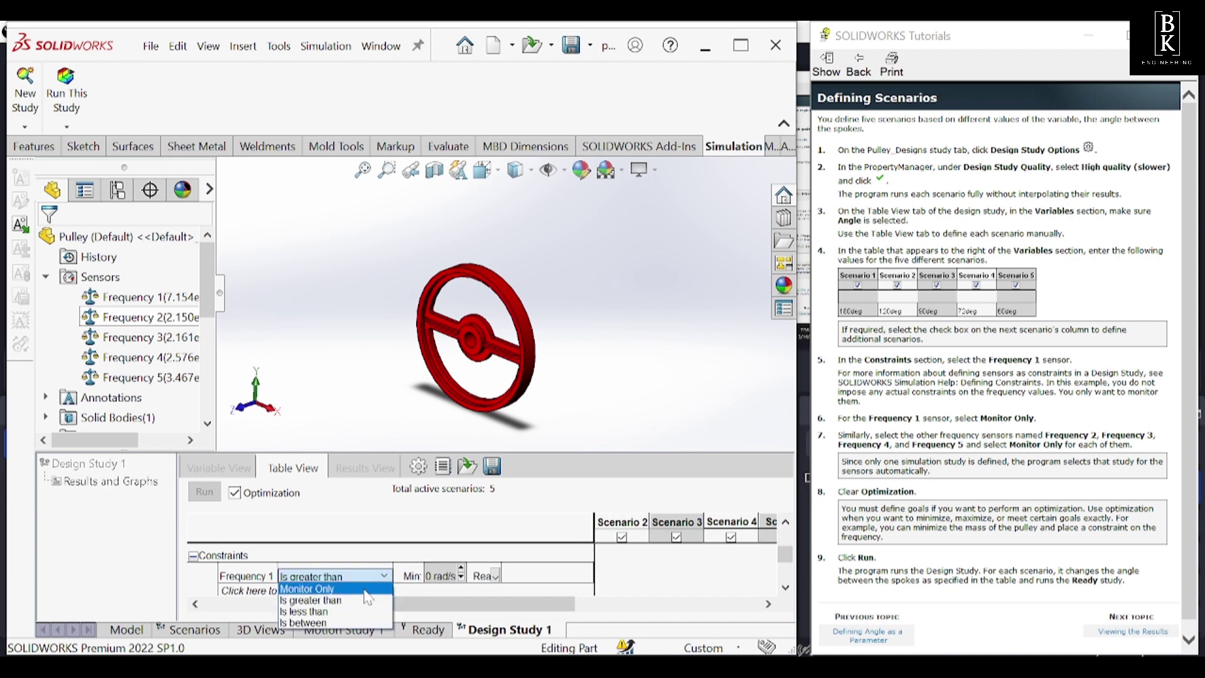
pyautogui.click(367, 590)
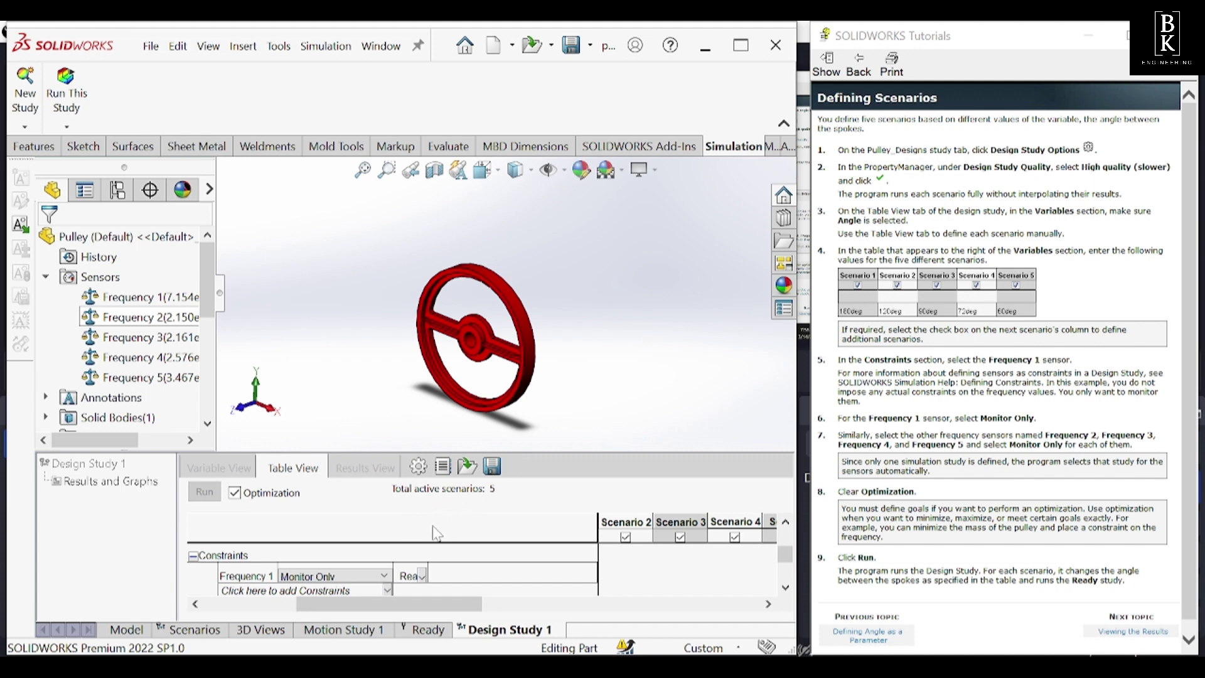
# Add Frequency 2 through Frequency 5 as constraints, each set to Monitor Only
pyautogui.click(387, 590)
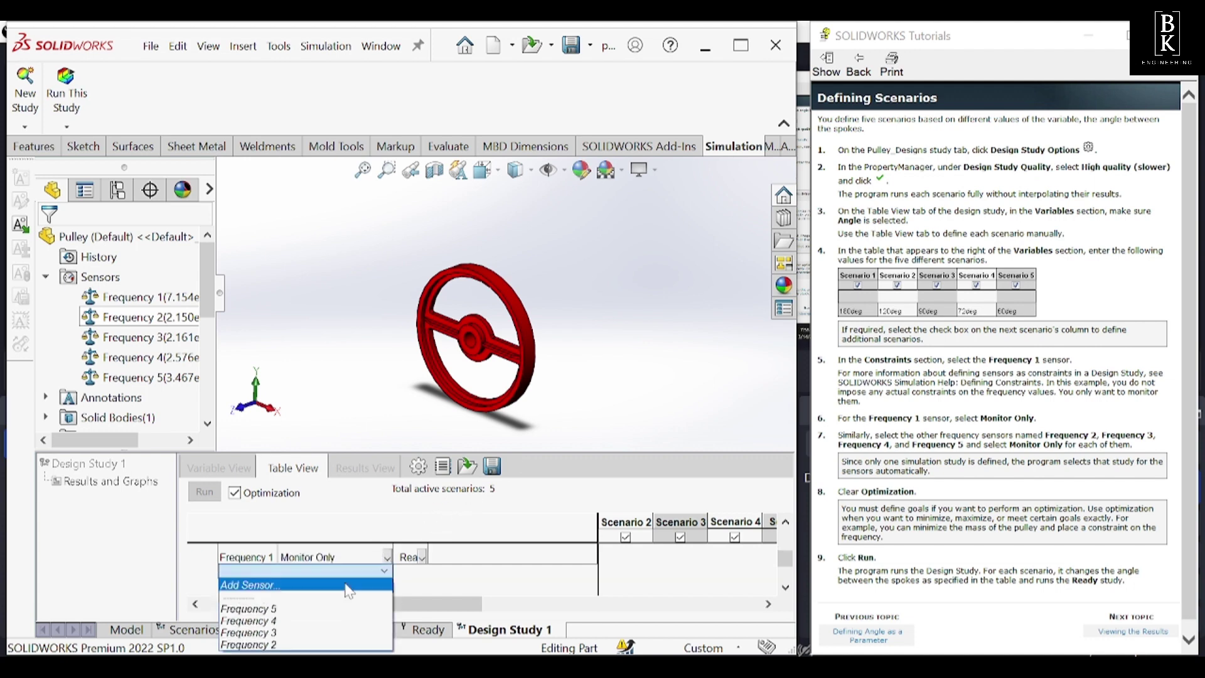
pyautogui.click(302, 644)
pyautogui.scroll(3, 411, 581)
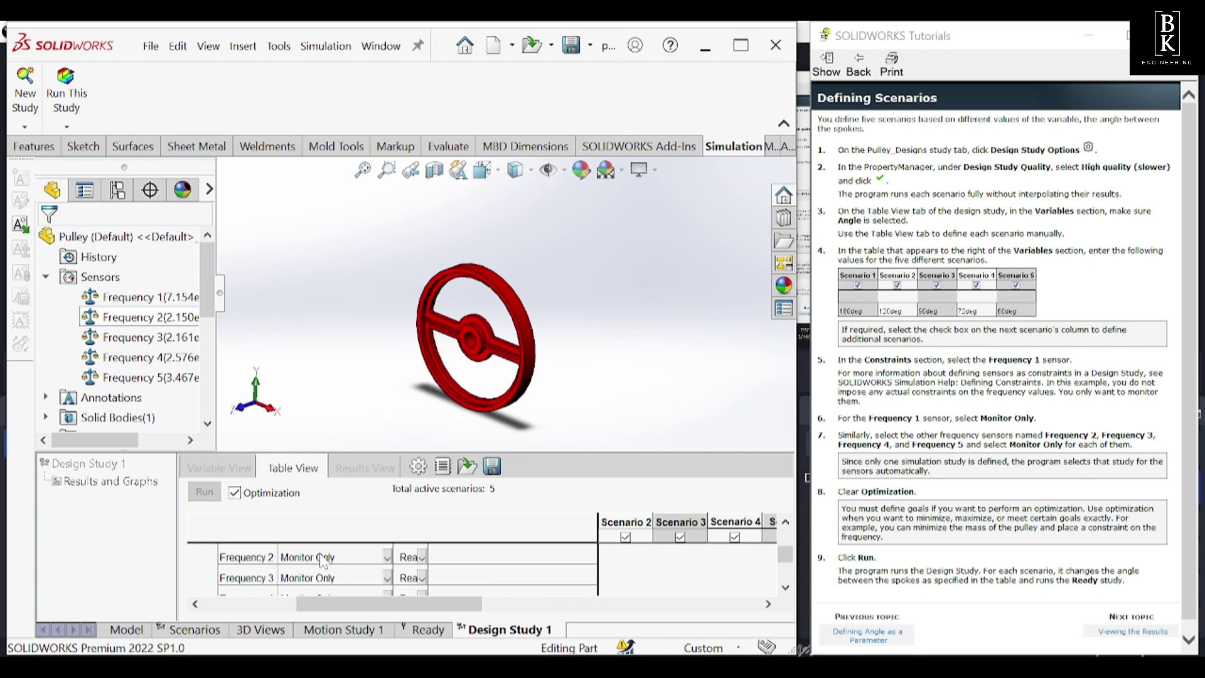
pyautogui.scroll(2, 320, 559)
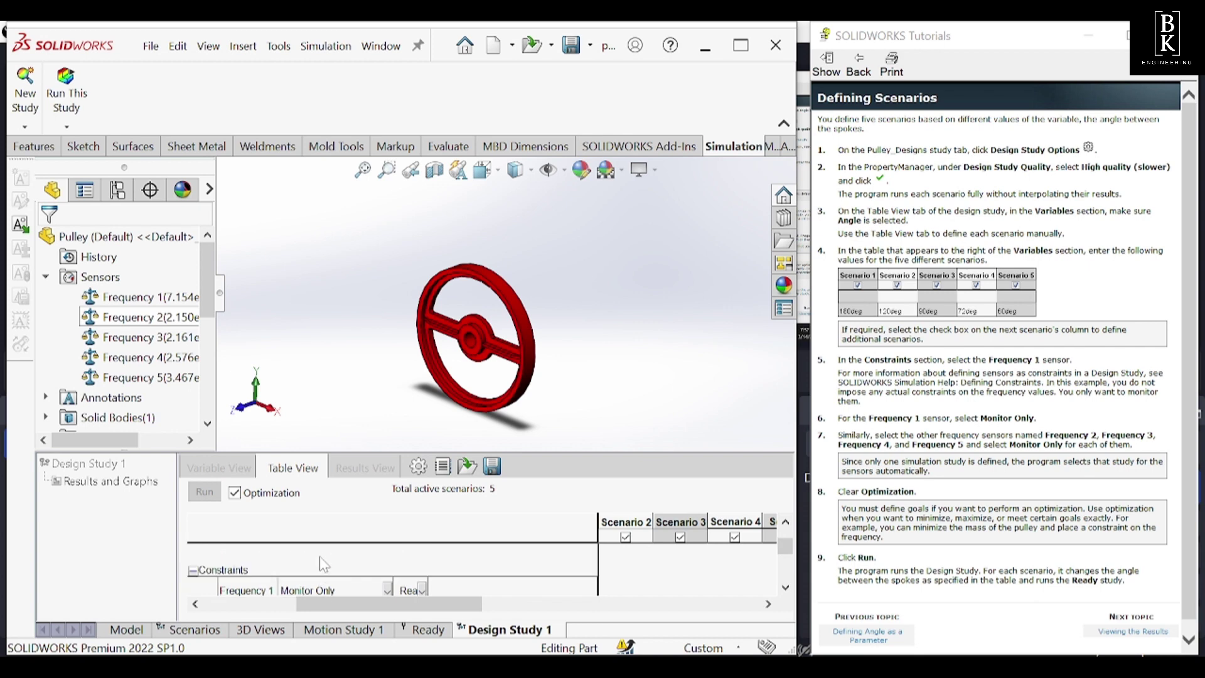
pyautogui.scroll(-2, 319, 556)
pyautogui.scroll(-3, 322, 562)
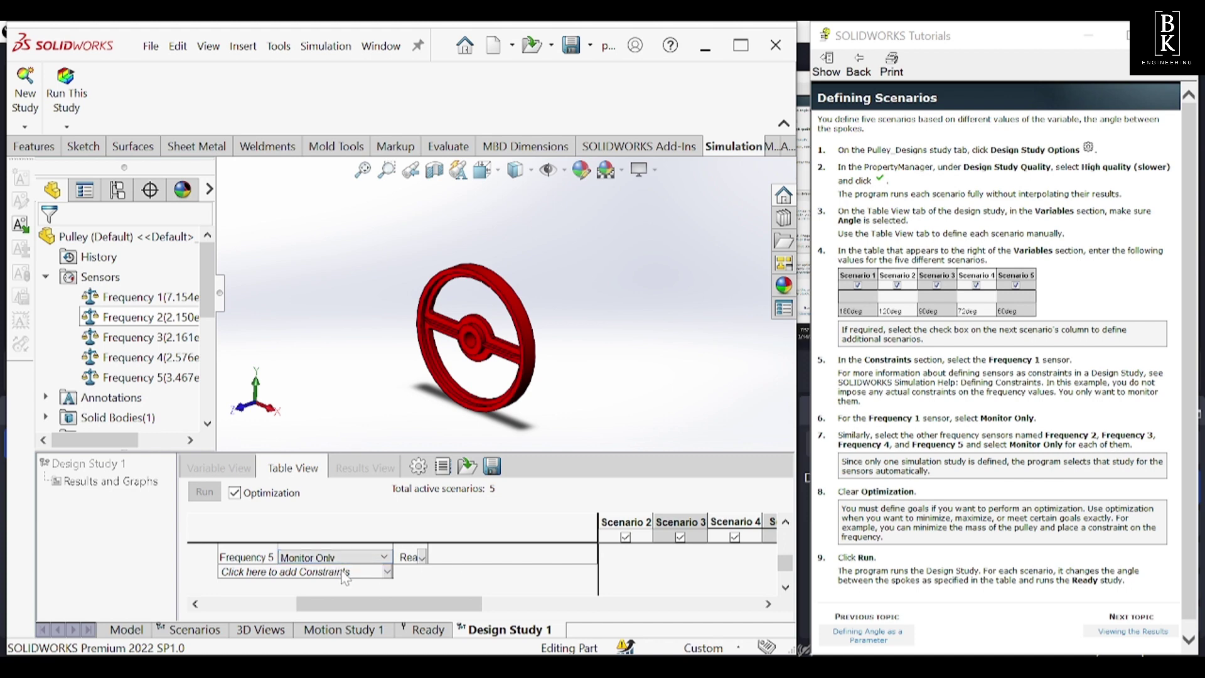
pyautogui.scroll(4, 355, 568)
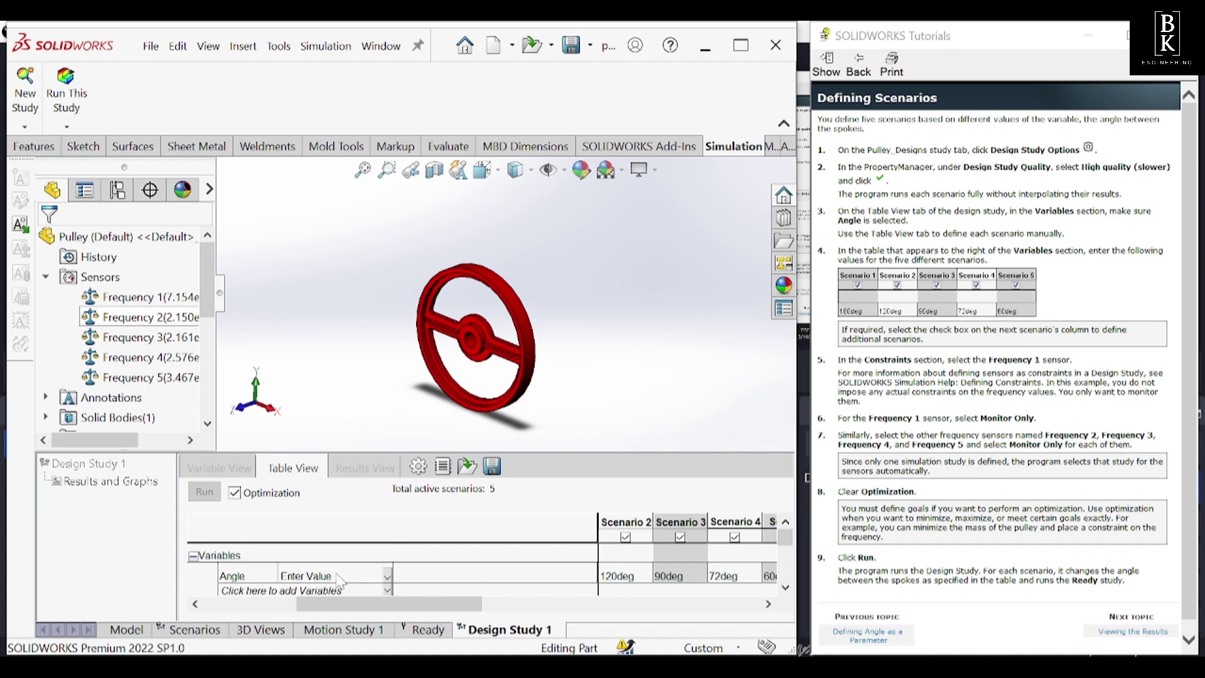
# Uncheck Optimization in Design Study 1's Table View so the five Angle scenarios run directly
pyautogui.click(235, 493)
pyautogui.scroll(-3, 523, 538)
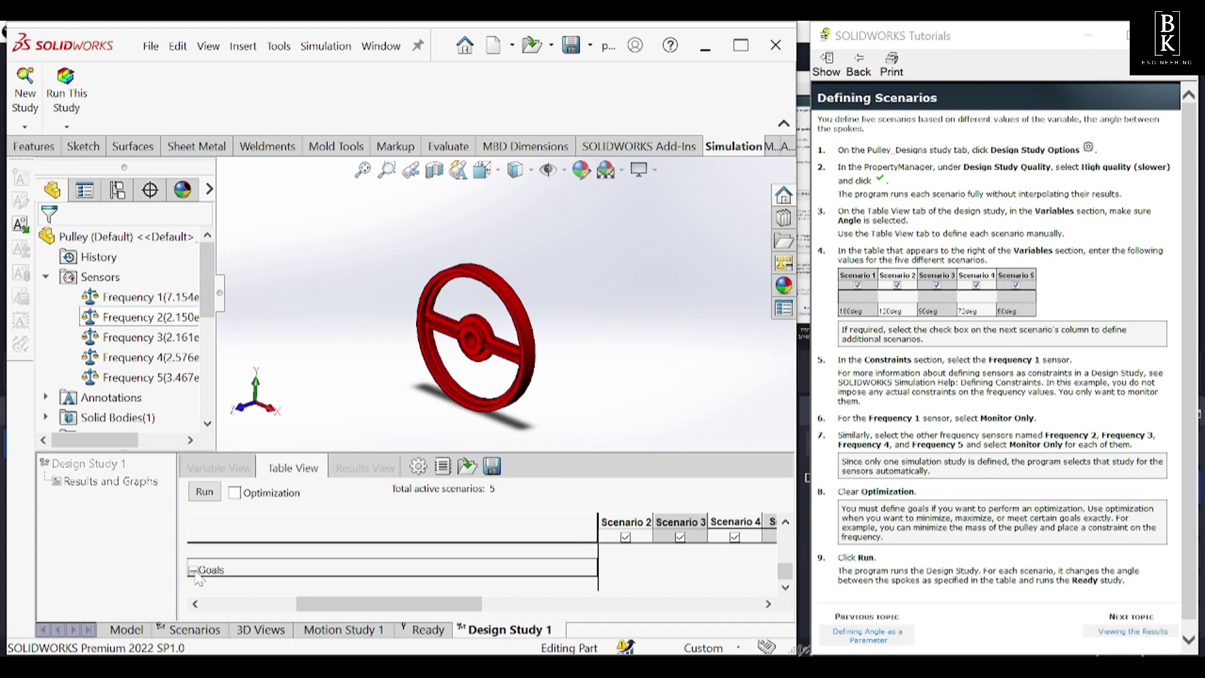
pyautogui.scroll(2, 266, 562)
pyautogui.scroll(2, 272, 559)
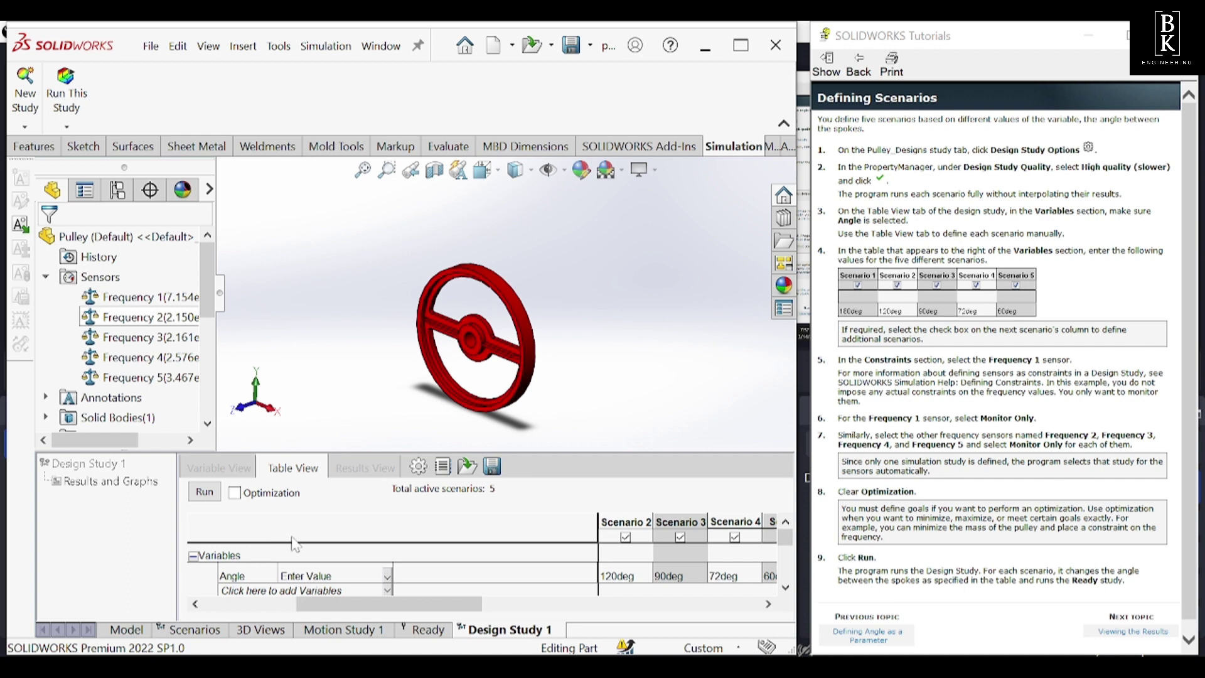
# Run Design Study 1, then enlarge and scroll the Results View through Scenario 5's frequencies
pyautogui.click(208, 494)
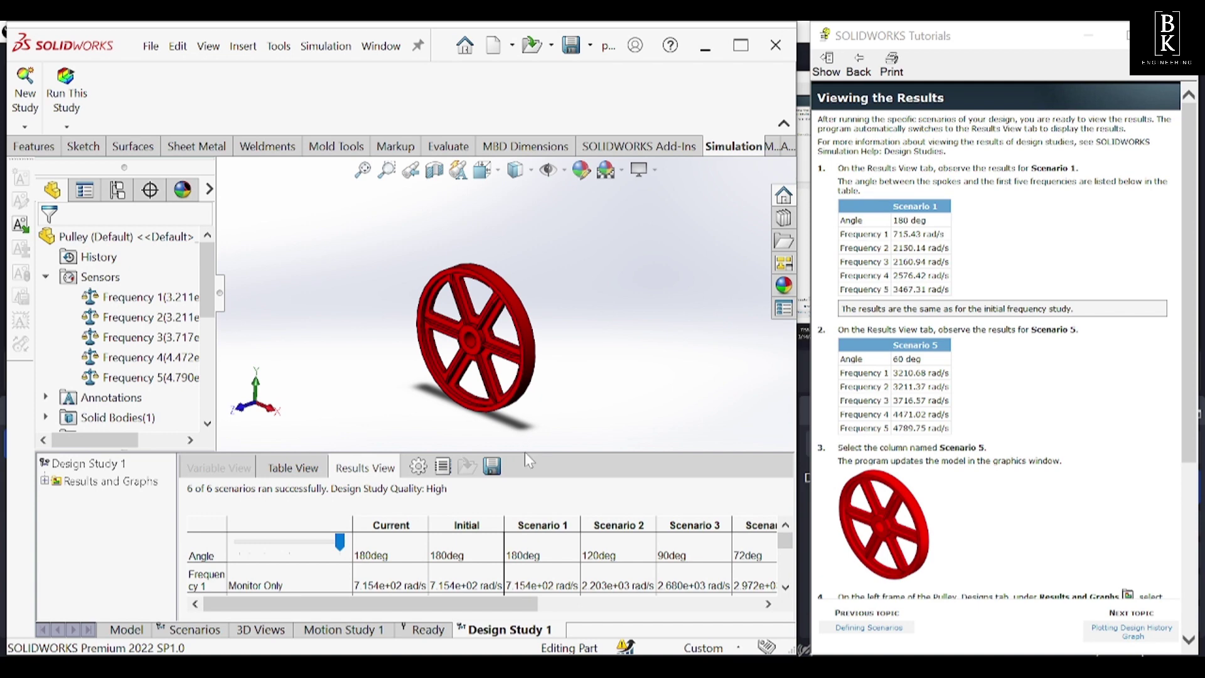
pyautogui.moveTo(526, 453); pyautogui.dragTo(528, 372)
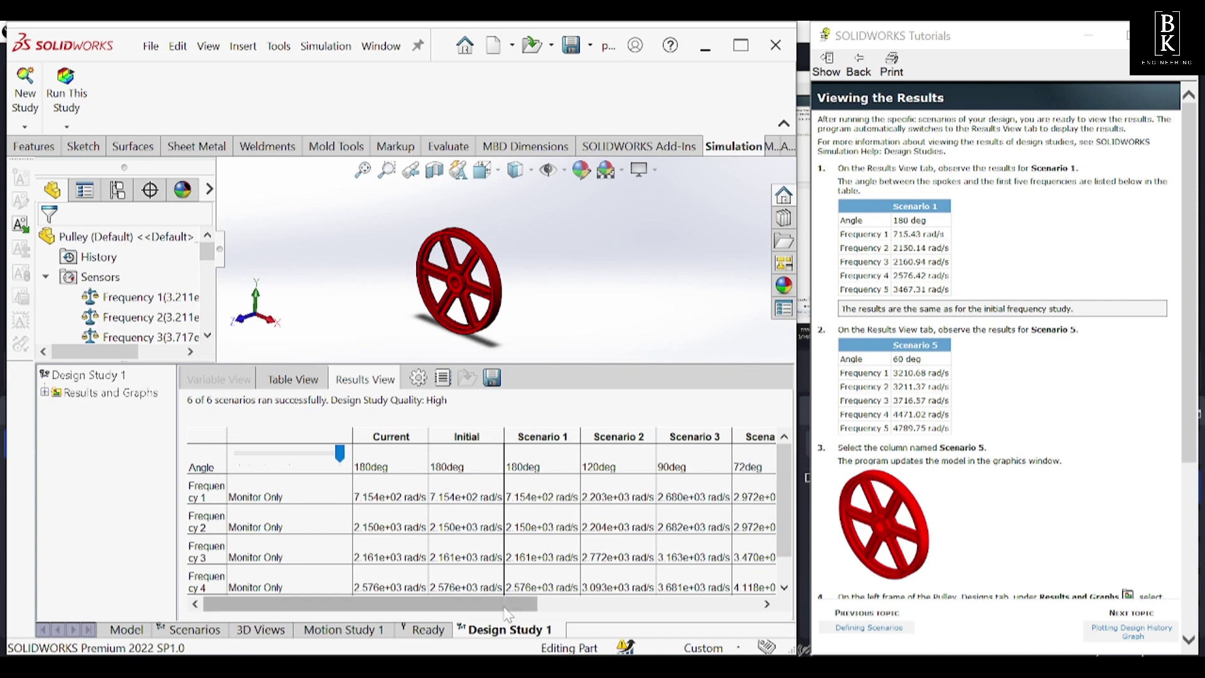
pyautogui.moveTo(505, 609); pyautogui.dragTo(371, 613)
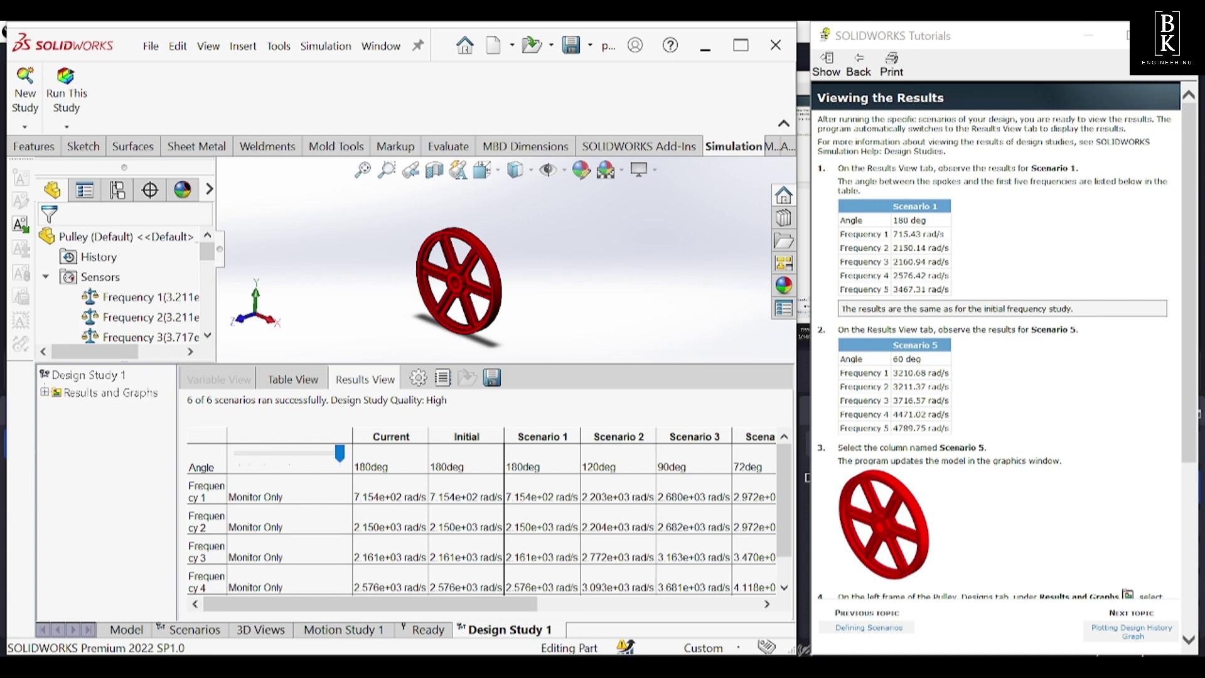
pyautogui.scroll(-5, 1004, 352)
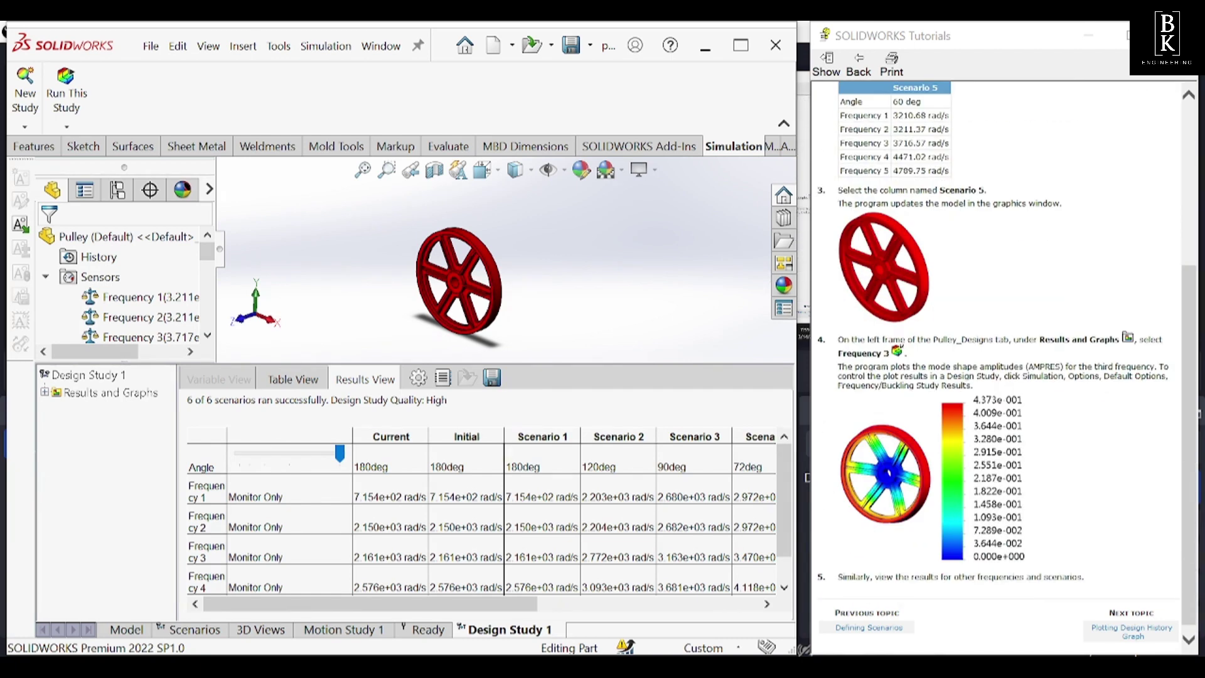
pyautogui.scroll(2, 1004, 270)
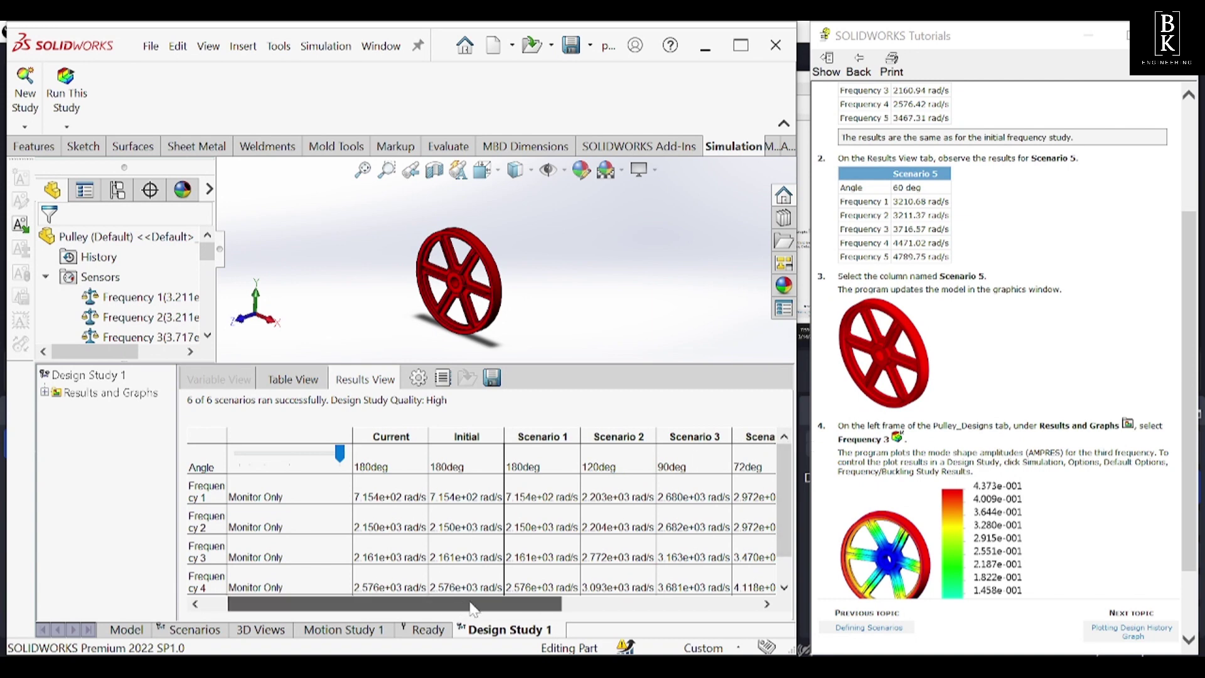
pyautogui.moveTo(471, 604); pyautogui.dragTo(632, 624)
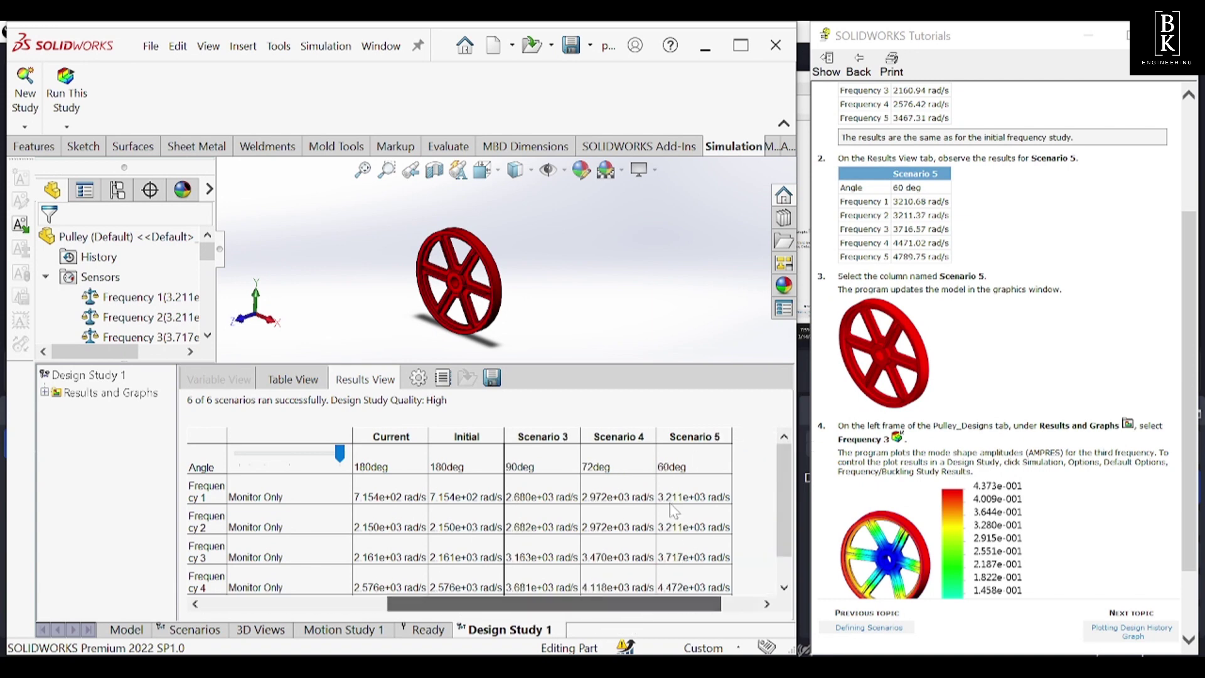
# Apply Scenario 5's 60deg spokes and plot its Frequency 3 mode shape at 591.54 Hz
pyautogui.click(670, 439)
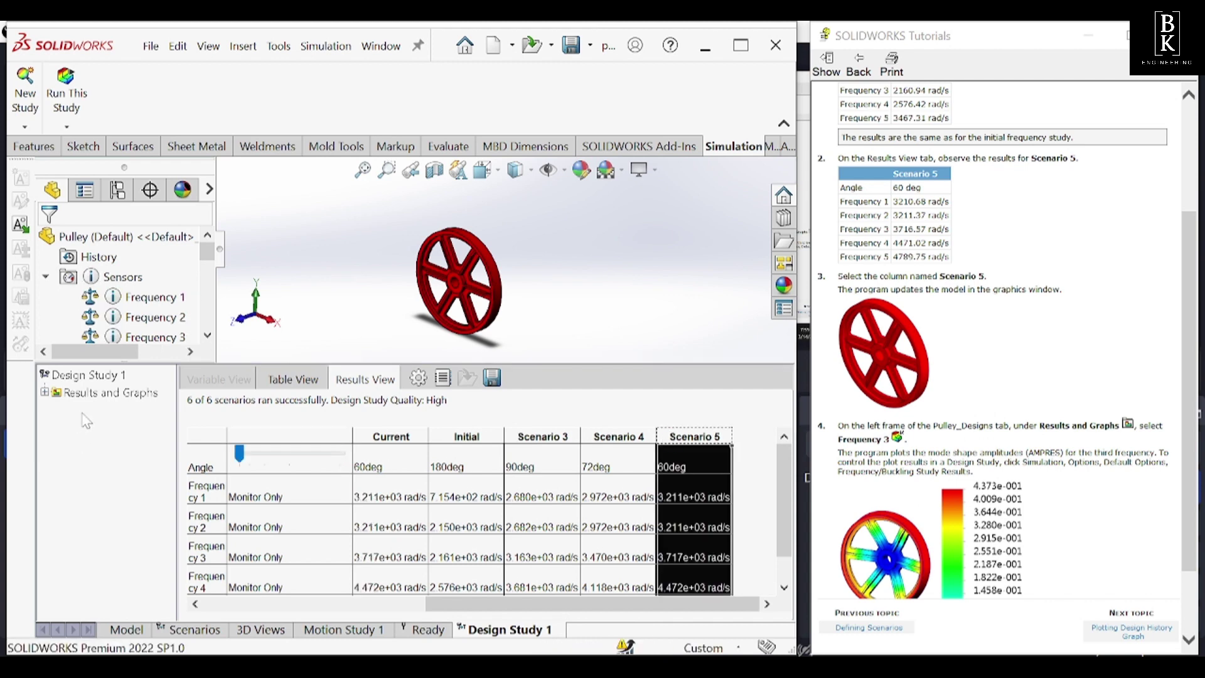
pyautogui.doubleClick(94, 393)
pyautogui.click(88, 446)
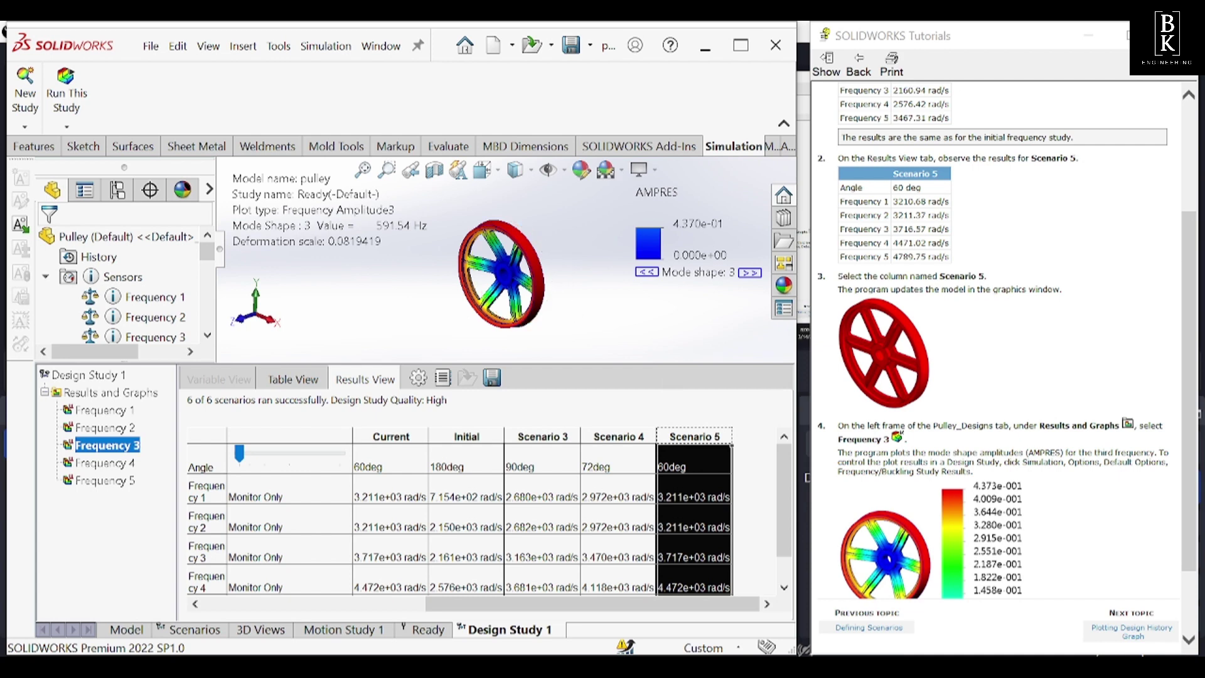
pyautogui.scroll(-3, 957, 430)
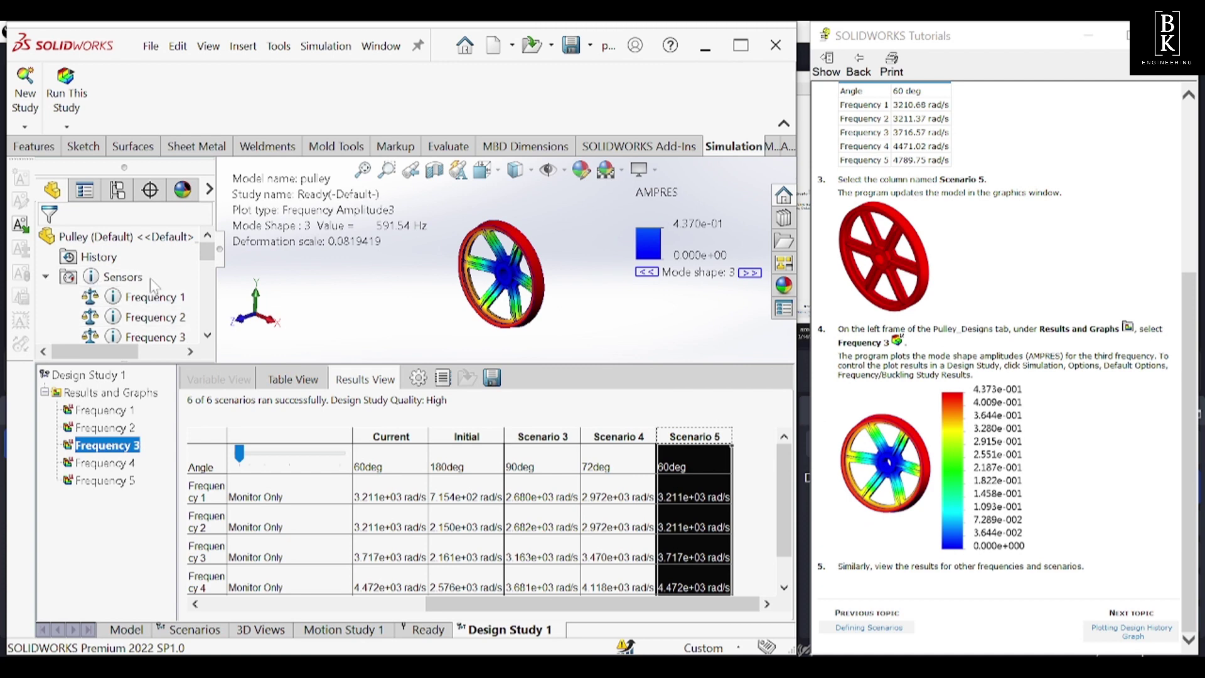
pyautogui.click(1103, 638)
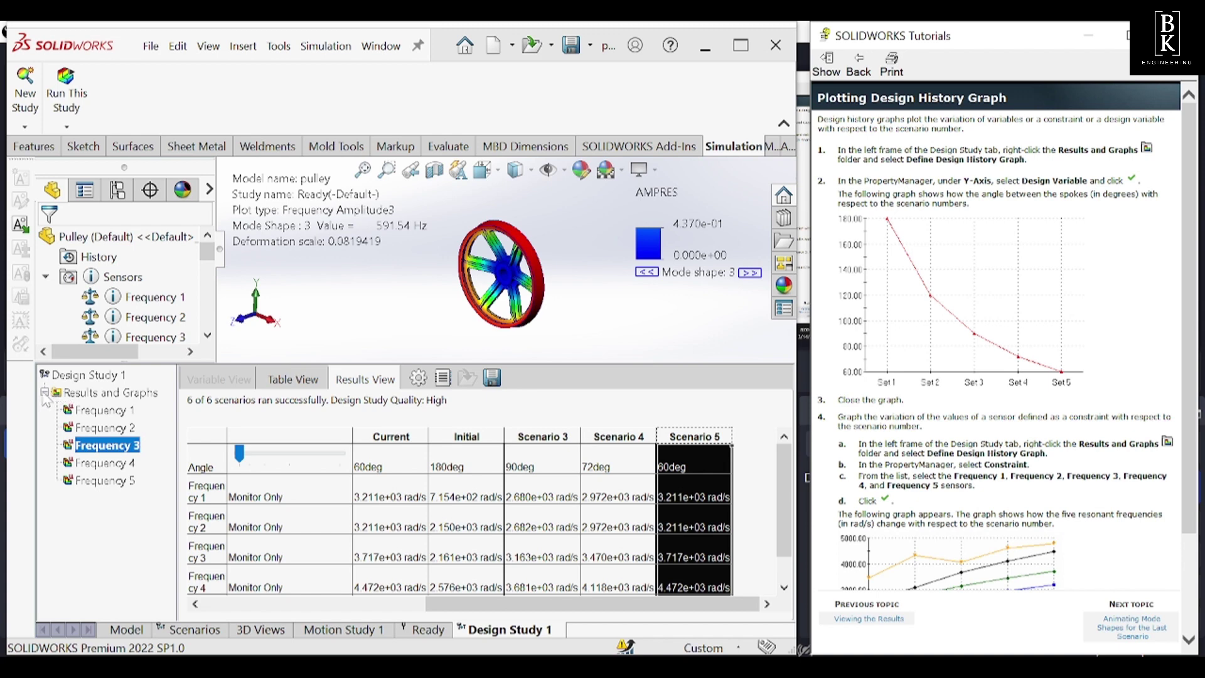
# Create Graph1 plotting Angle from about 180 to 60 deg over Set 1–Set 5, then close it
pyautogui.click(66, 400)
pyautogui.rightClick(74, 399)
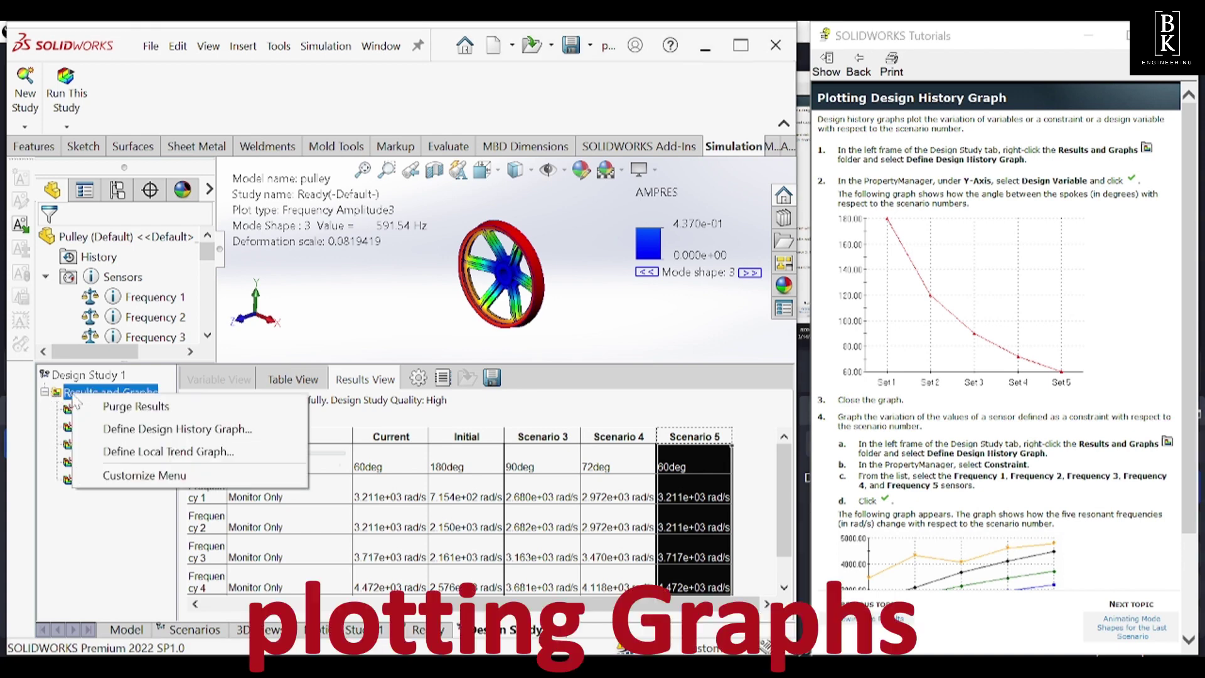
pyautogui.click(144, 433)
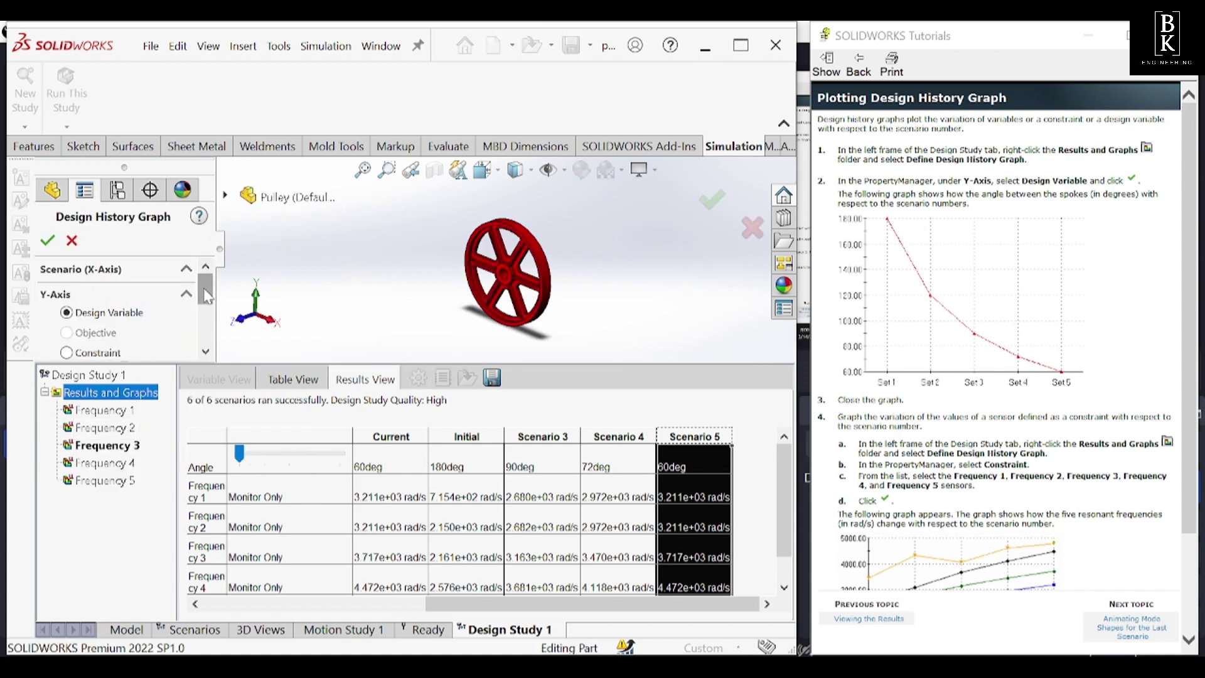
pyautogui.moveTo(206, 296); pyautogui.dragTo(204, 318)
pyautogui.click(47, 240)
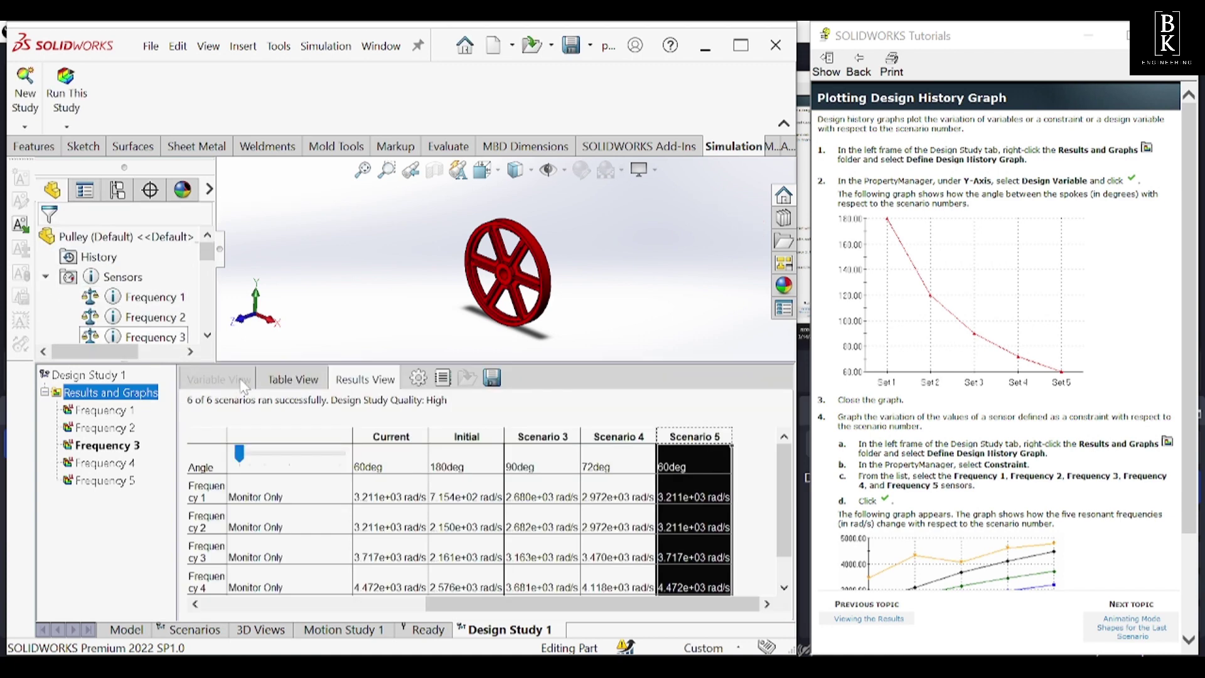
pyautogui.moveTo(122, 52); pyautogui.dragTo(307, 255)
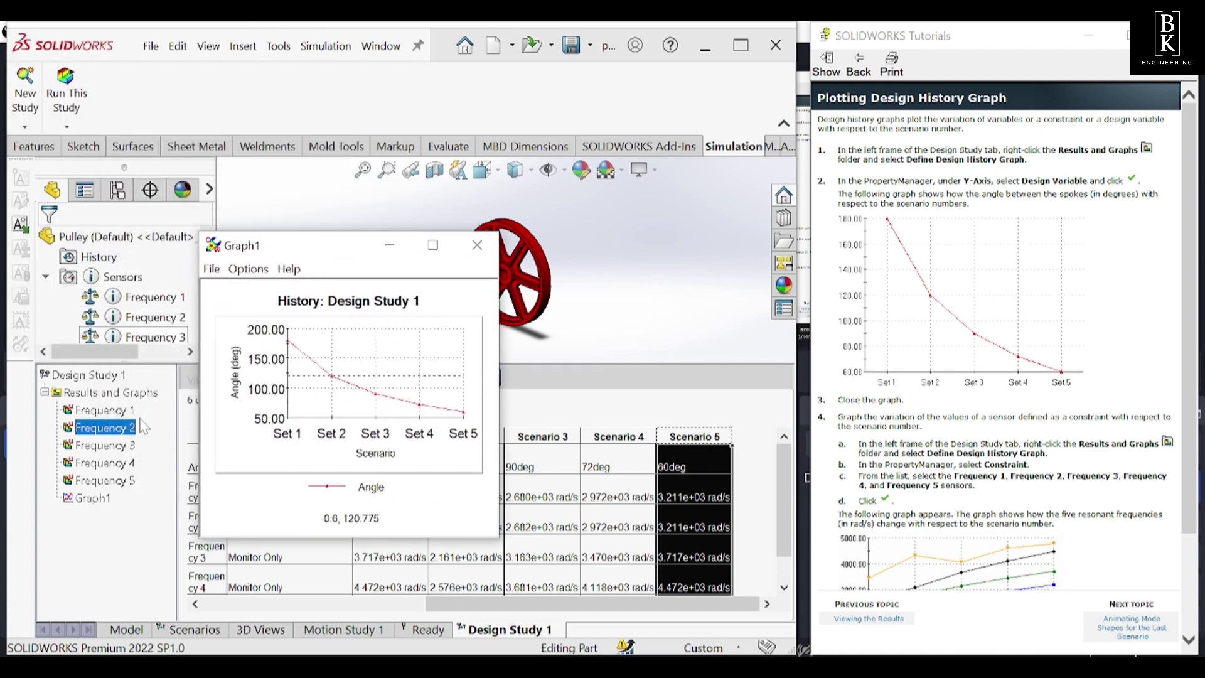
pyautogui.click(477, 245)
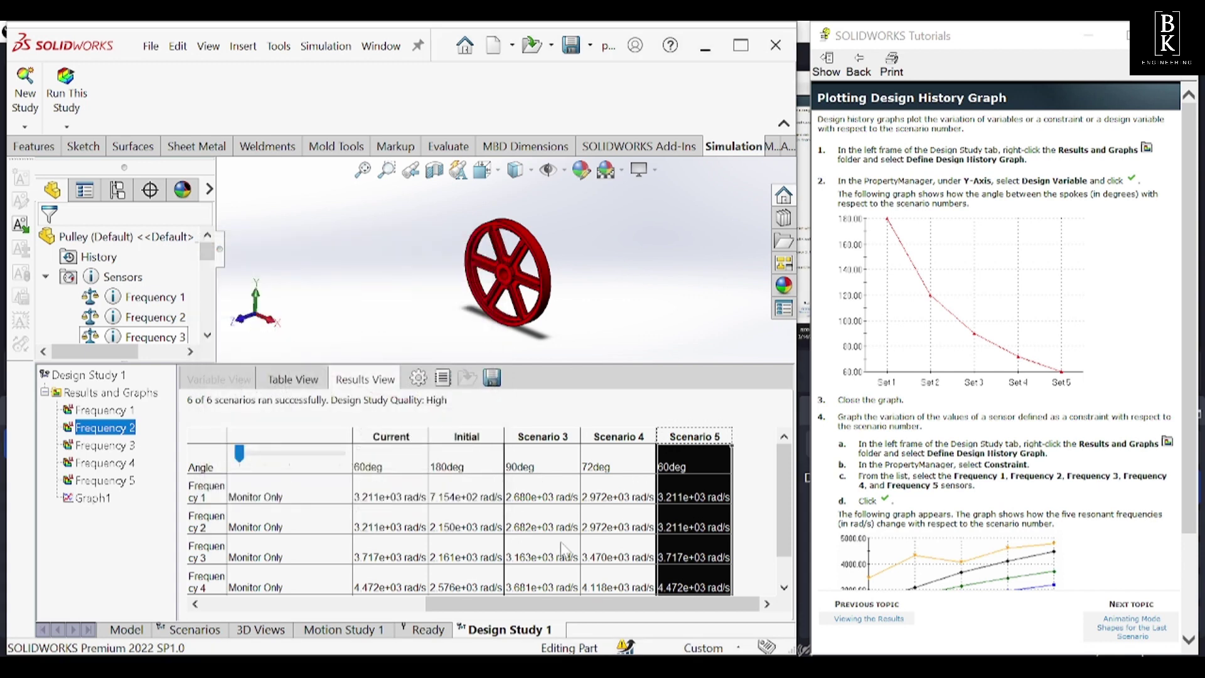
# Start a design history graph definition from Results and Graphs, then cancel it
pyautogui.scroll(-3, 999, 364)
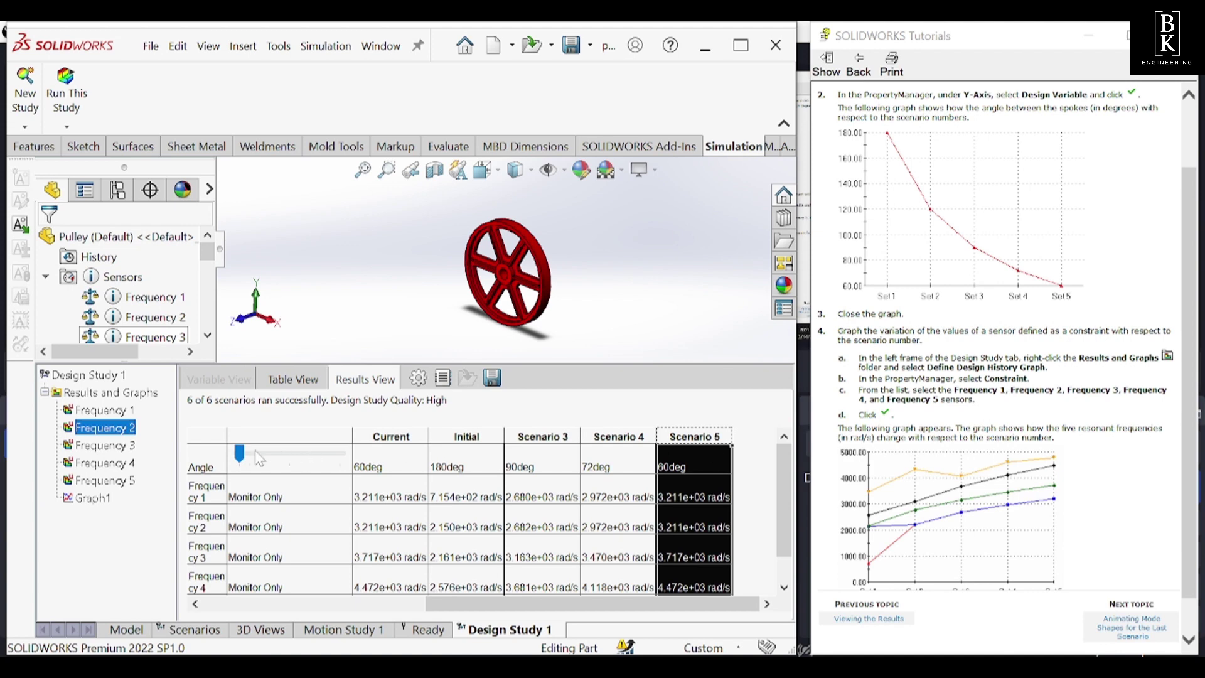
pyautogui.rightClick(113, 393)
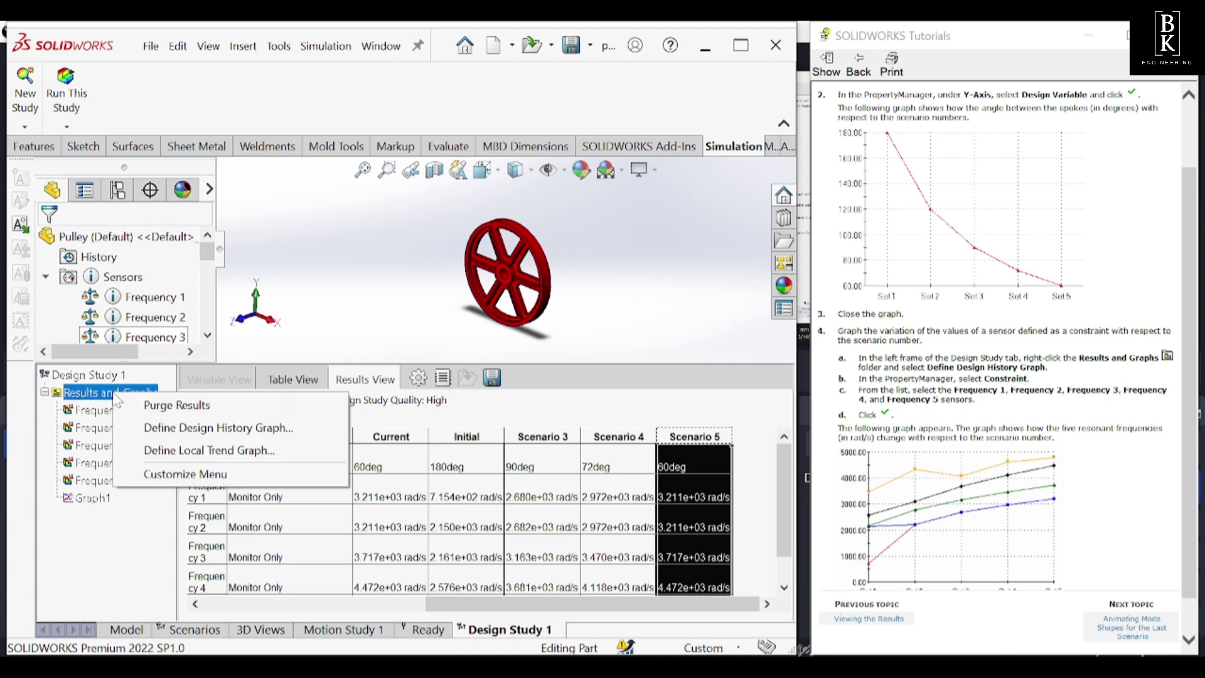
pyautogui.click(154, 427)
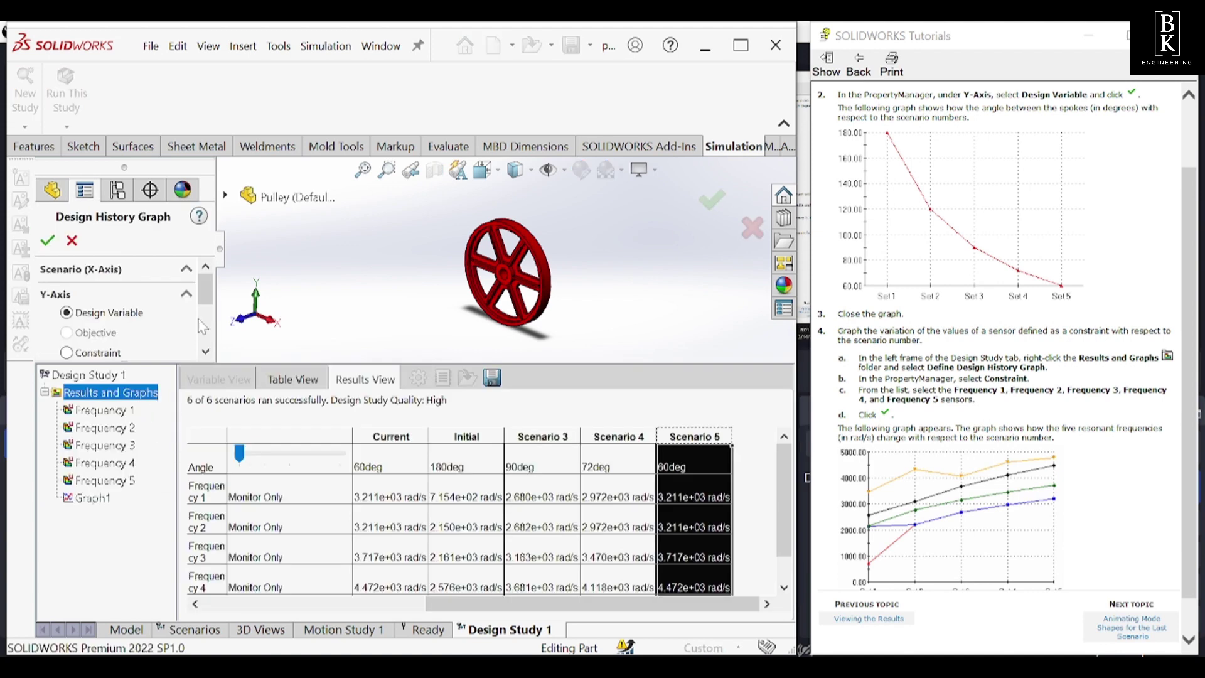
pyautogui.moveTo(205, 290)
pyautogui.mouseDown()
pyautogui.moveTo(212, 333)
pyautogui.moveTo(215, 303)
pyautogui.mouseUp()
pyautogui.click(71, 240)
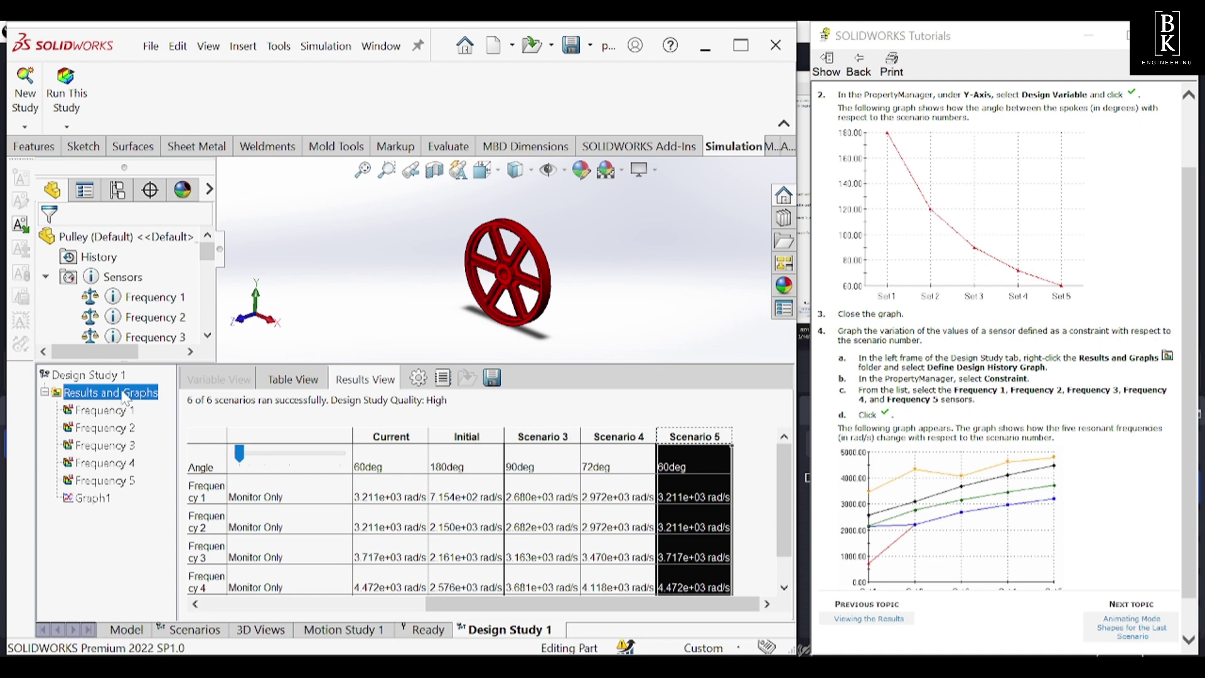
# Define a design history graph with Y-Axis set to Constraint and Frequency 1–5 selected
pyautogui.rightClick(126, 400)
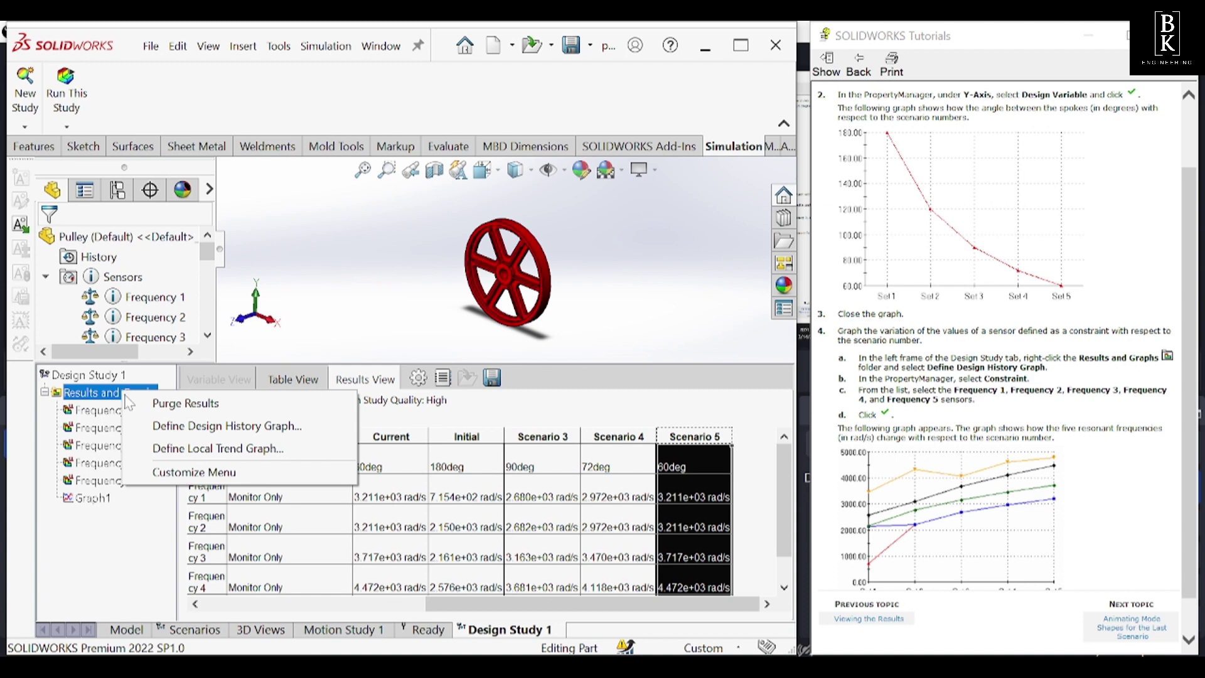
pyautogui.click(157, 427)
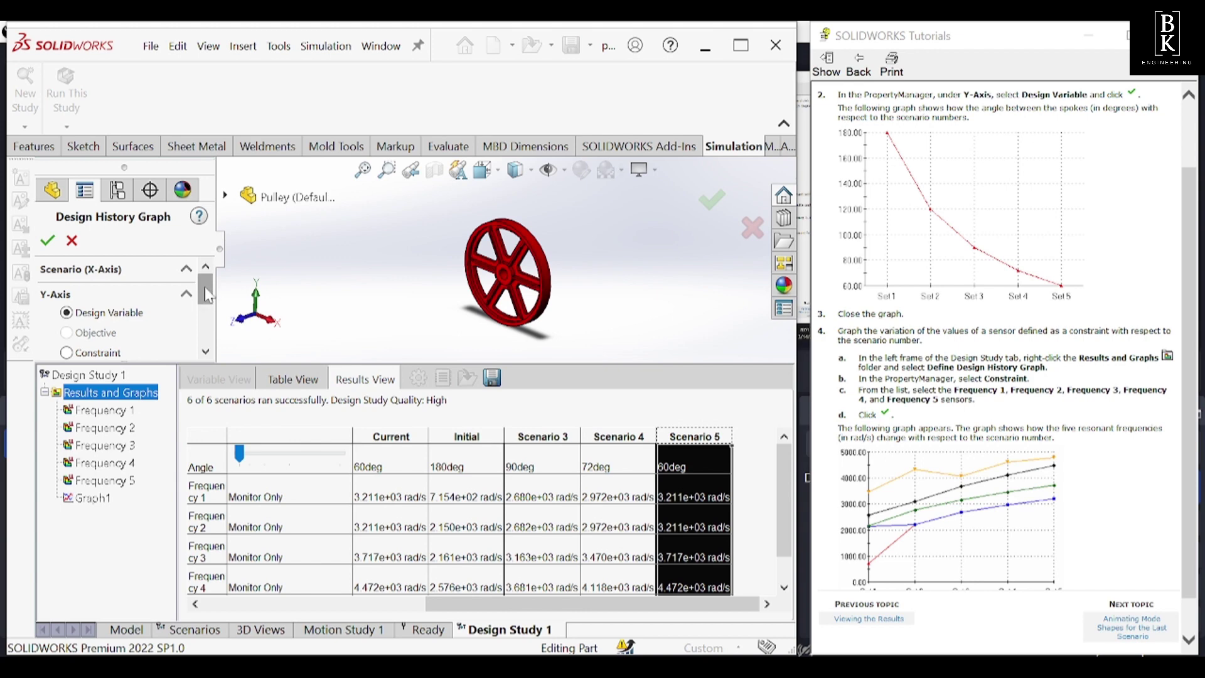
pyautogui.click(66, 352)
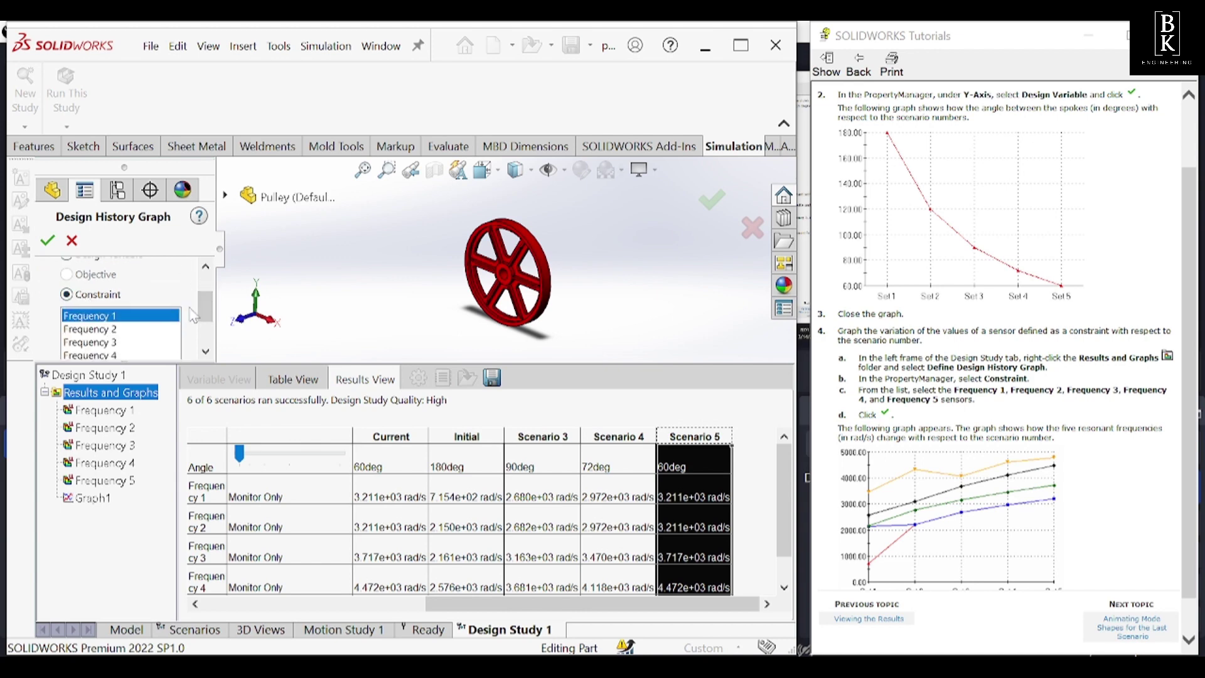
pyautogui.scroll(-2, 204, 311)
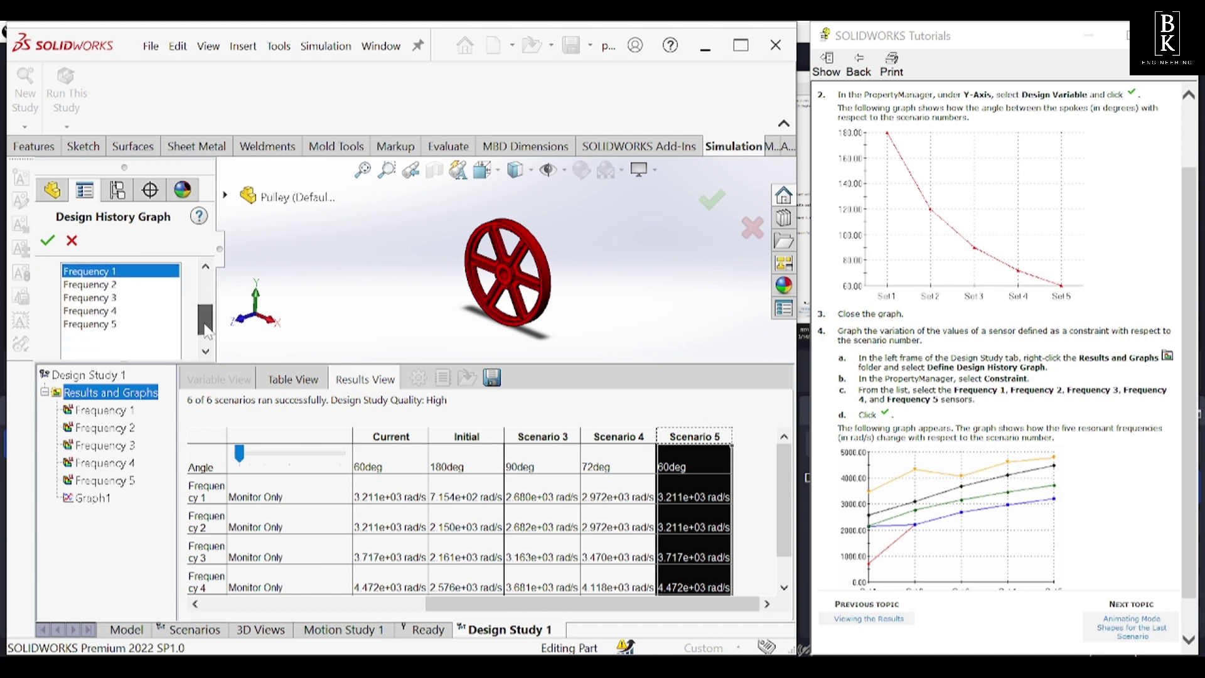
pyautogui.click(127, 276)
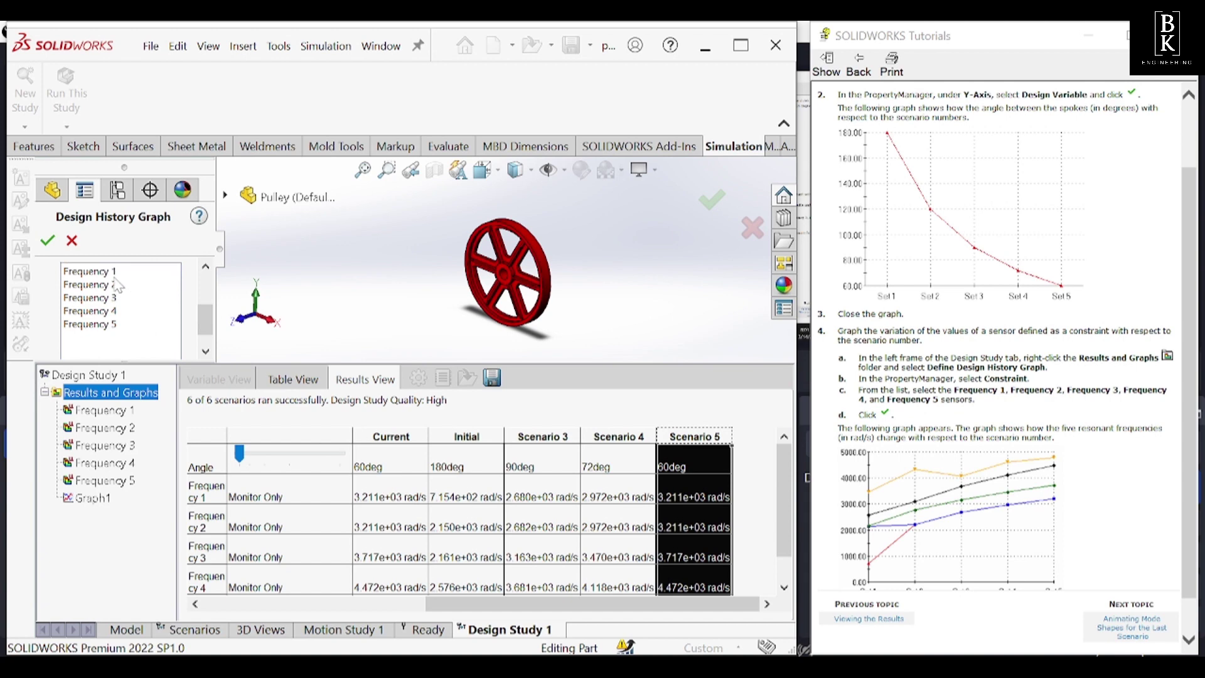
pyautogui.click(116, 273)
pyautogui.click(111, 285)
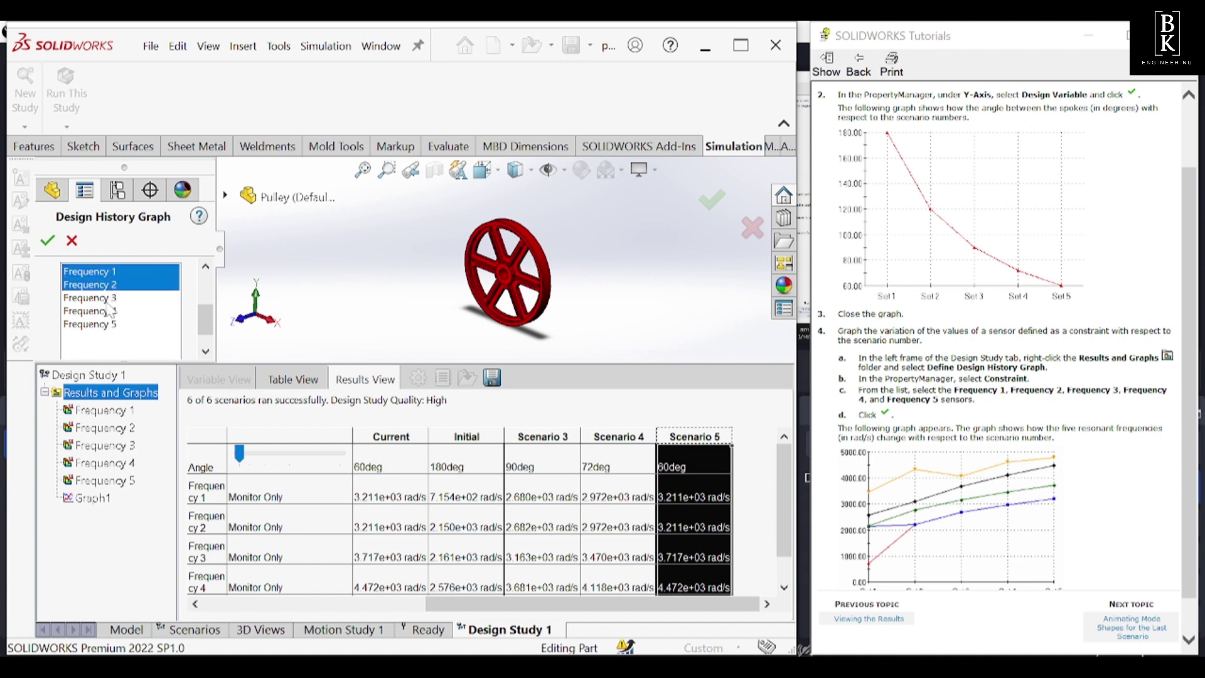
pyautogui.click(108, 301)
pyautogui.click(104, 314)
pyautogui.click(106, 325)
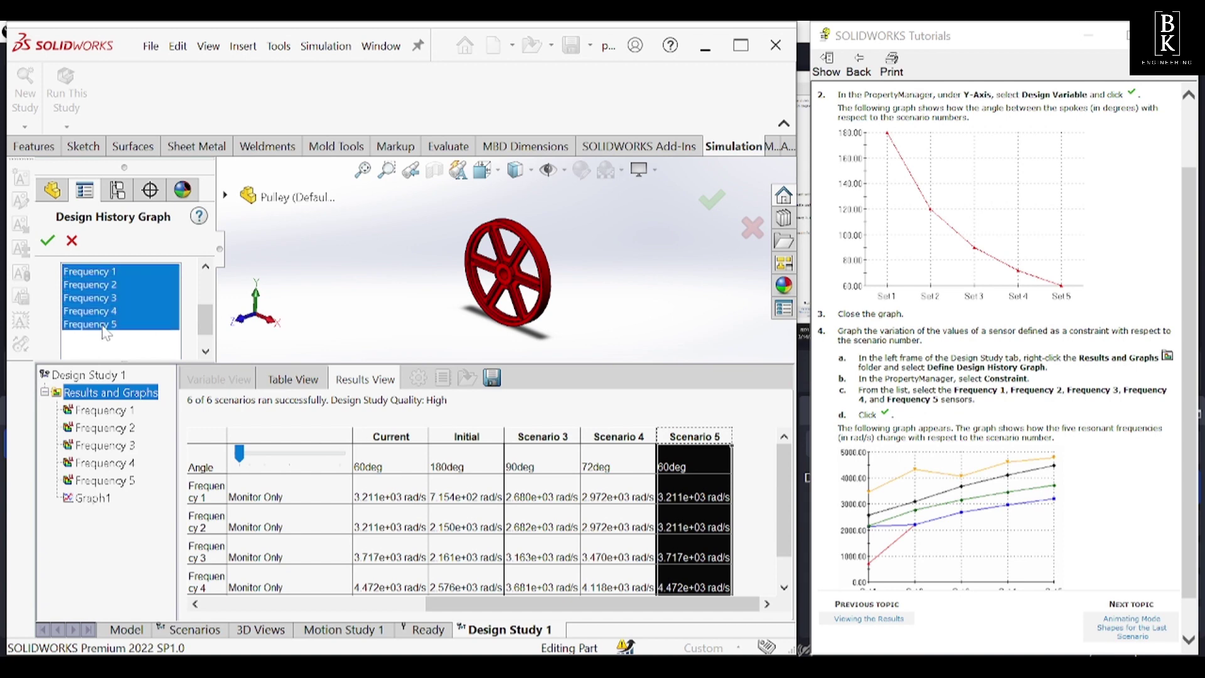
# Create Graph2 of Frequency 1–5 across Set 1–Set 5, inspect it, then close it
pyautogui.click(49, 241)
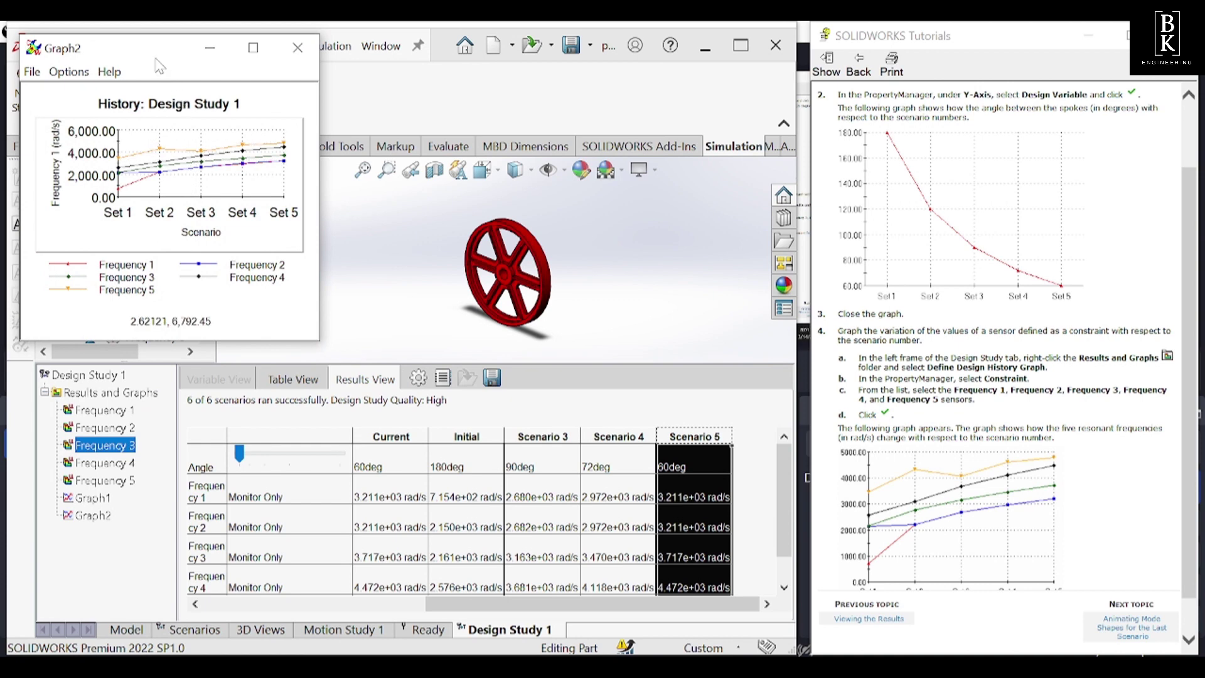
pyautogui.moveTo(157, 60); pyautogui.dragTo(311, 201)
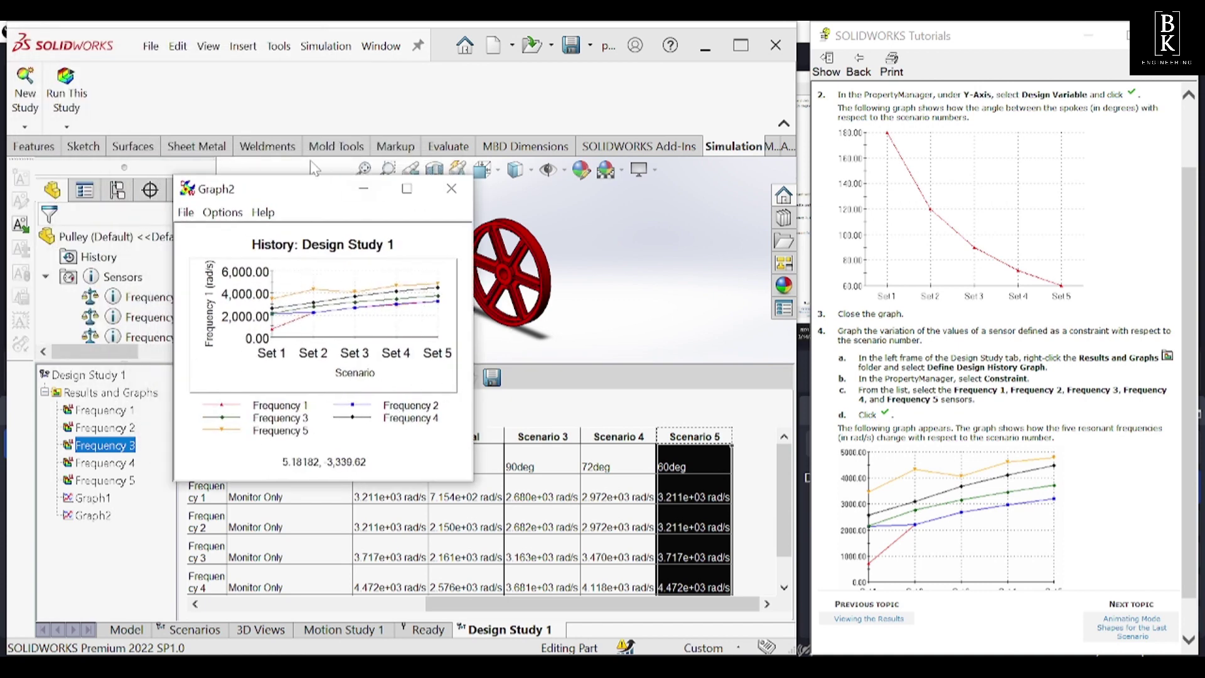
pyautogui.moveTo(303, 195); pyautogui.dragTo(312, 226)
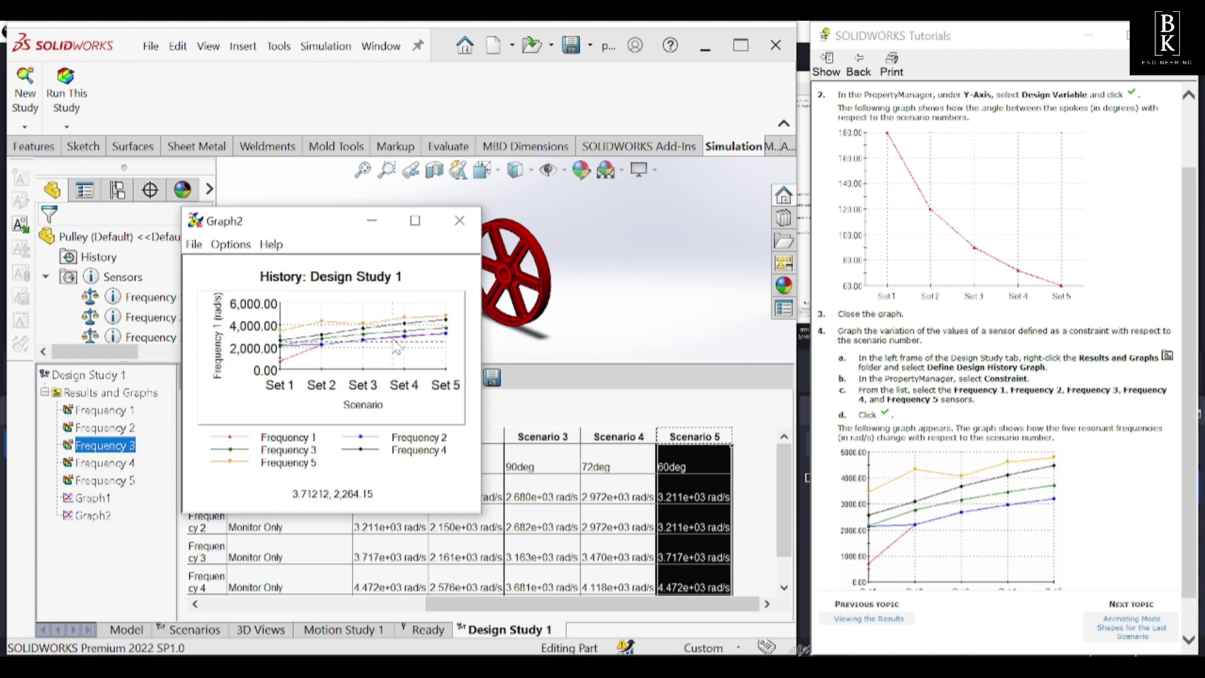
pyautogui.moveTo(299, 225); pyautogui.dragTo(306, 344)
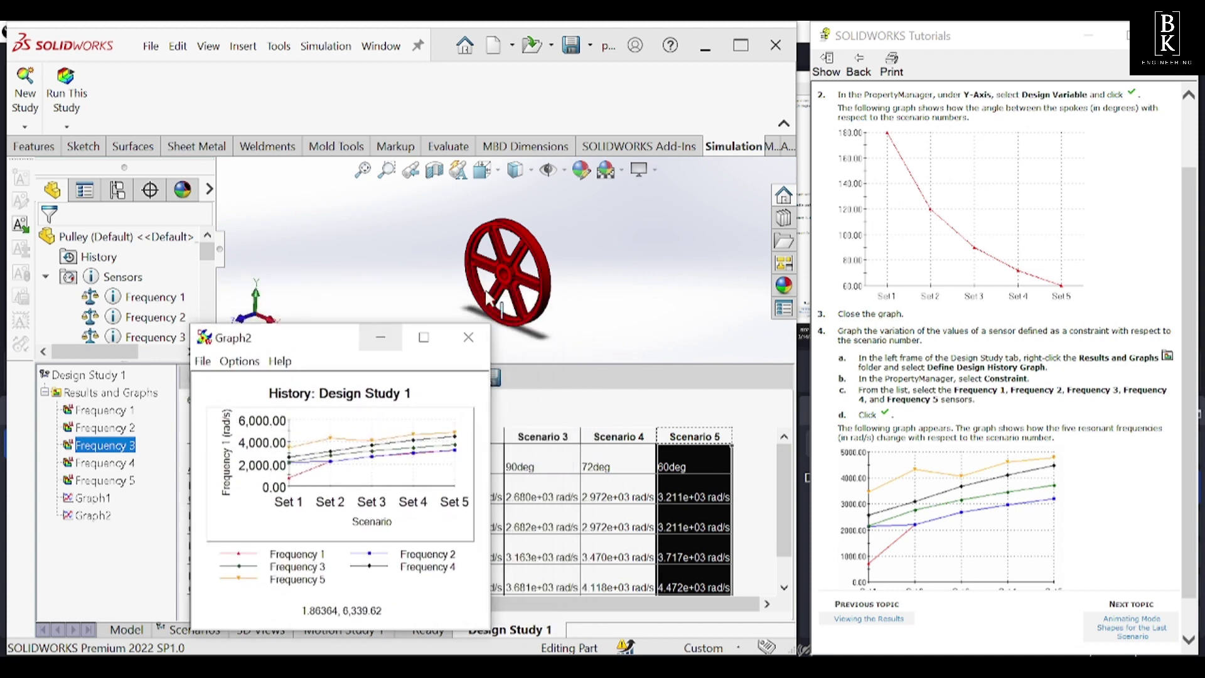
pyautogui.click(468, 338)
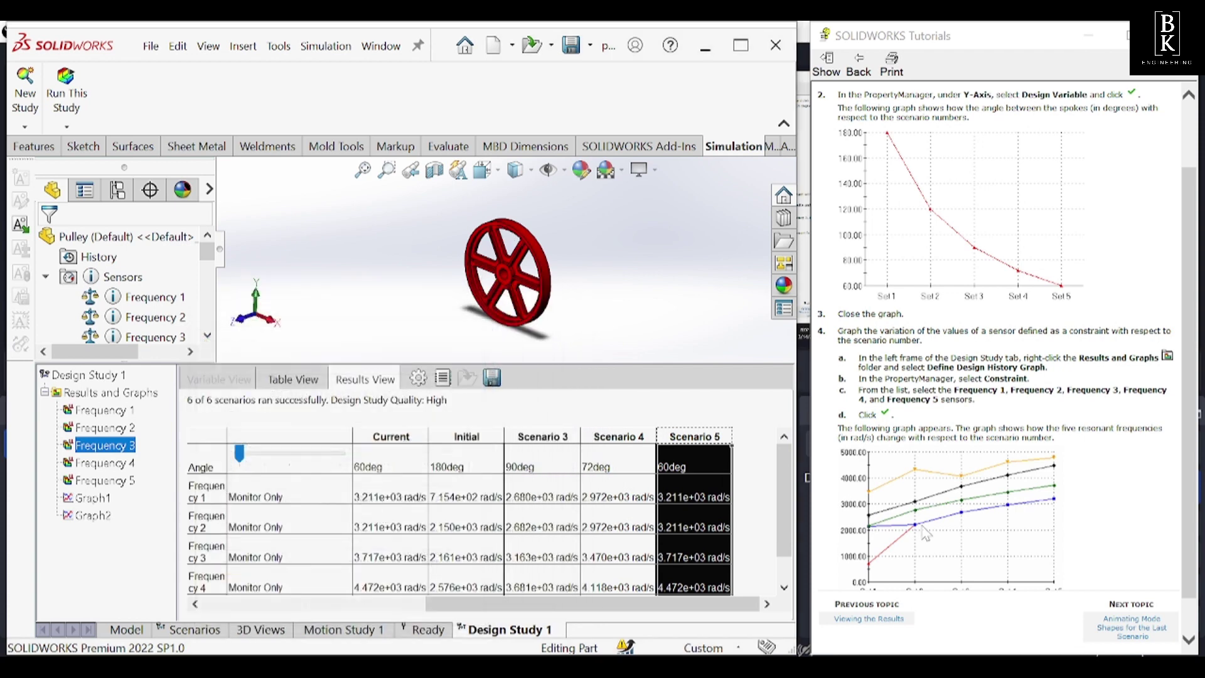
# Advance the tutorial to Animating Mode Shapes, collapse Results and Graphs, and switch to the Ready study
pyautogui.click(1123, 628)
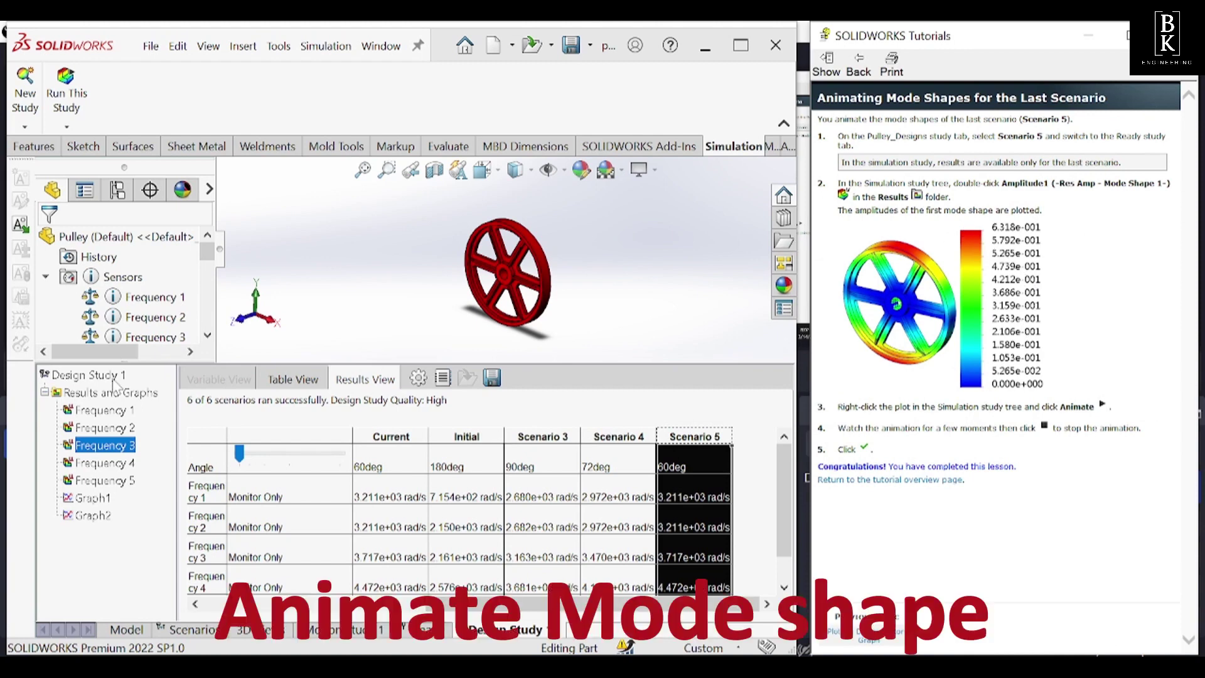
pyautogui.click(44, 393)
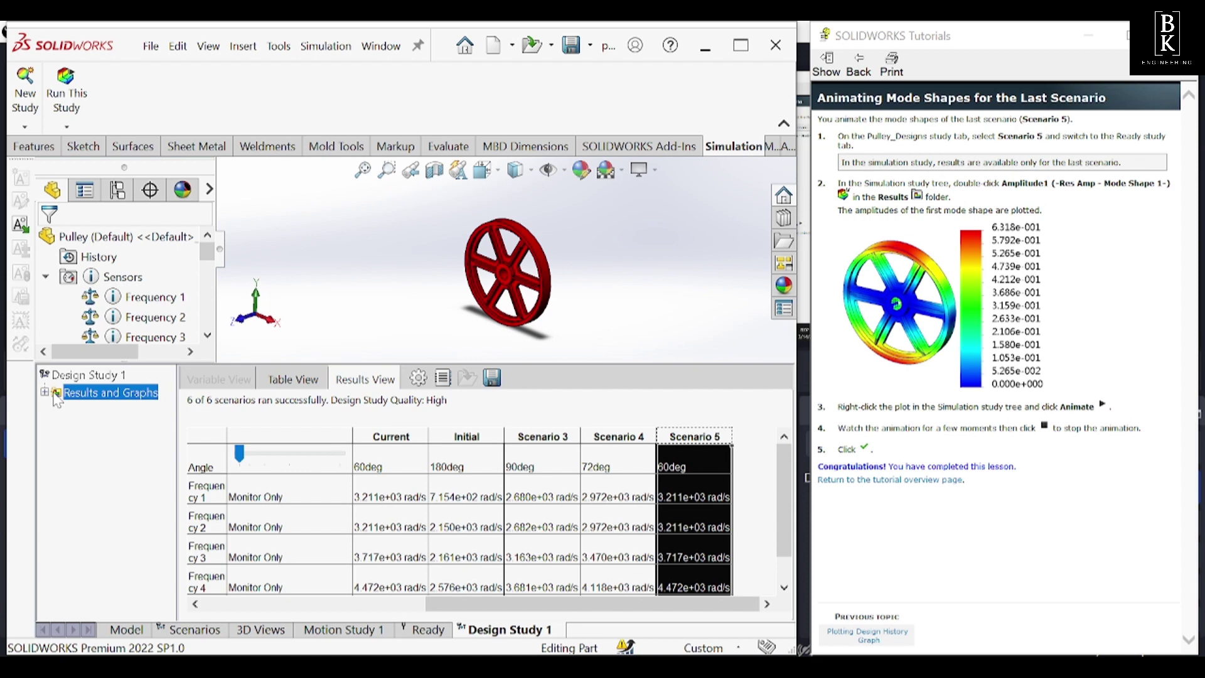
pyautogui.click(65, 425)
pyautogui.click(427, 630)
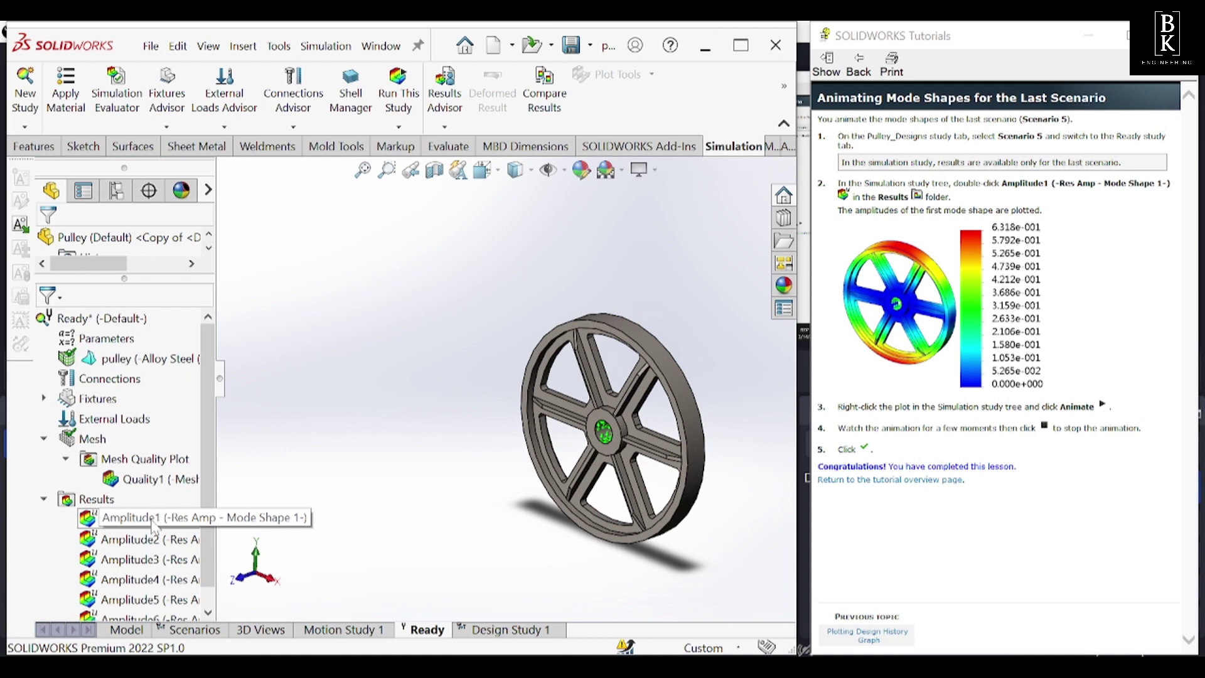
# Plot Amplitude1 and animate the first mode shape at 511.04 Hz, then close the animation
pyautogui.doubleClick(126, 518)
pyautogui.rightClick(154, 525)
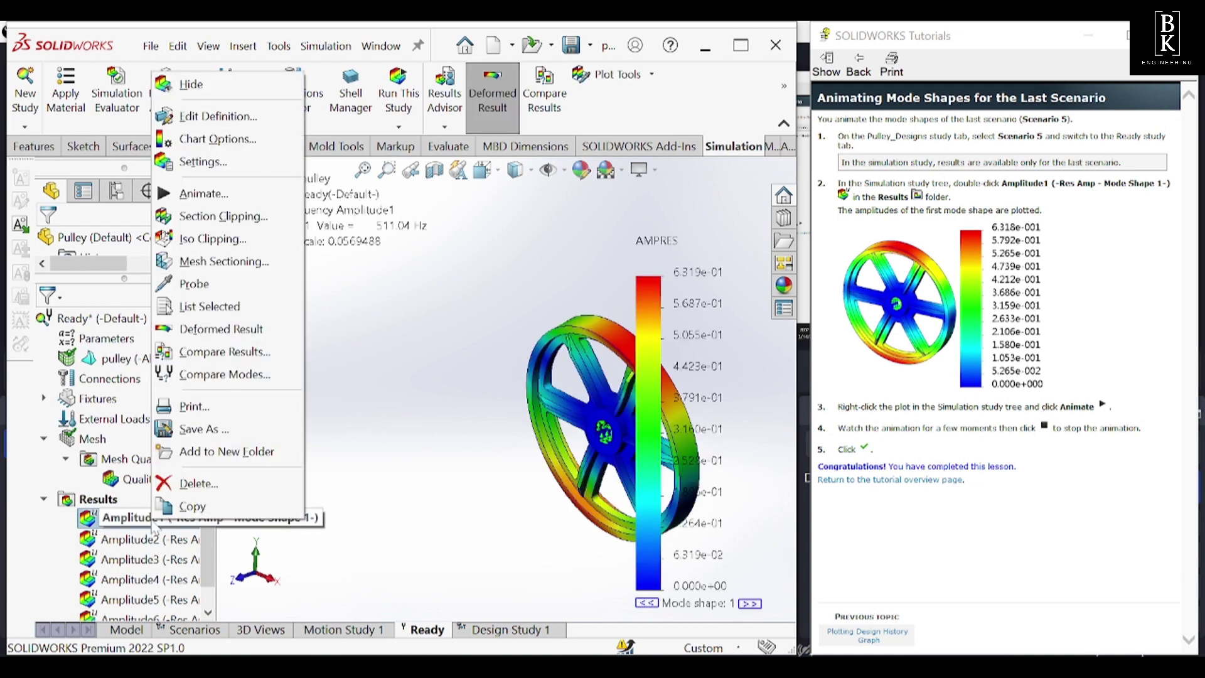
pyautogui.click(198, 200)
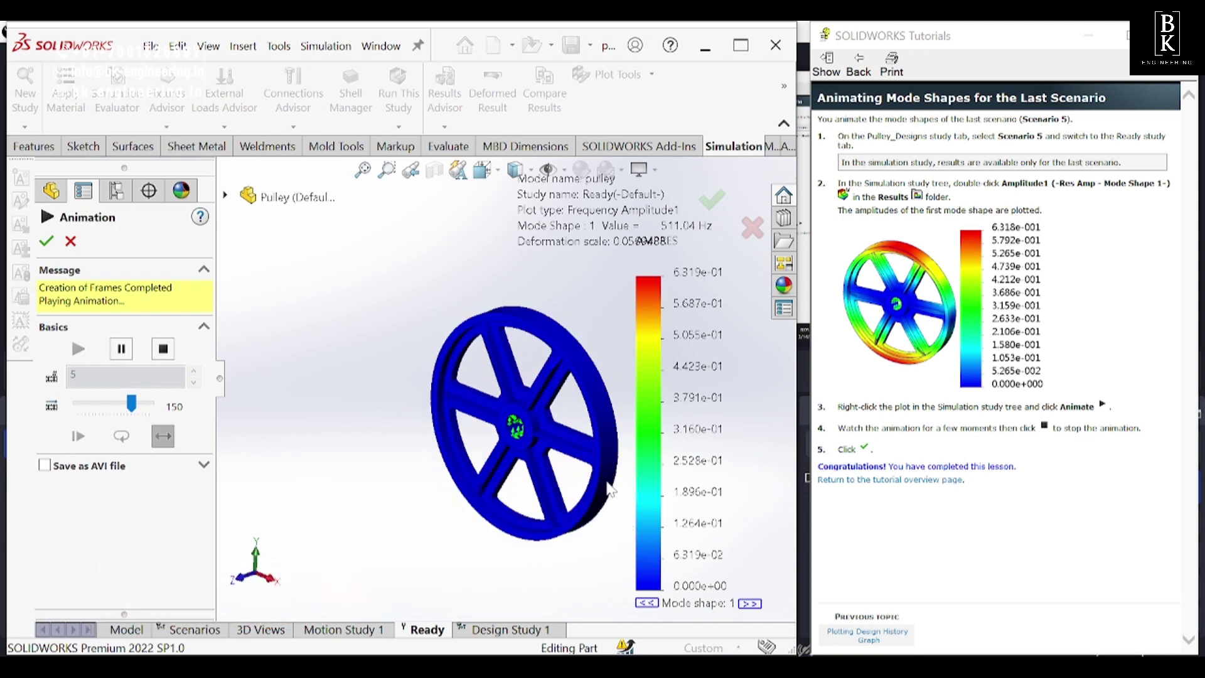
pyautogui.click(53, 244)
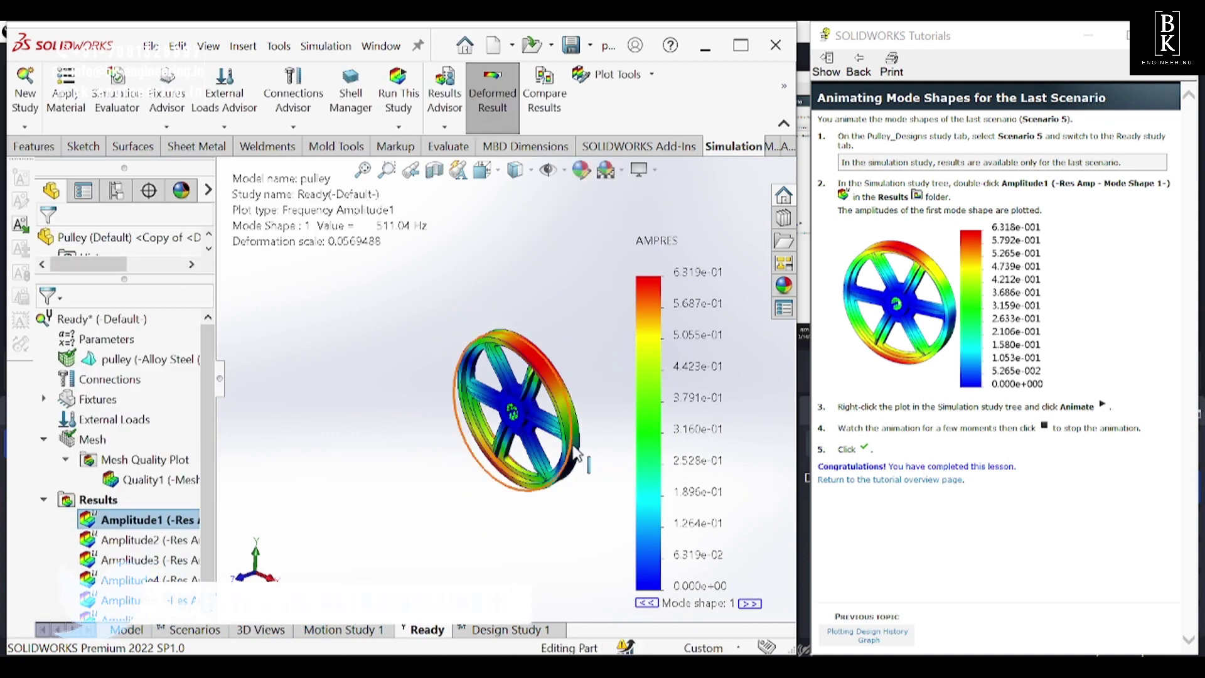
pyautogui.moveTo(584, 463); pyautogui.dragTo(616, 379, button='middle')
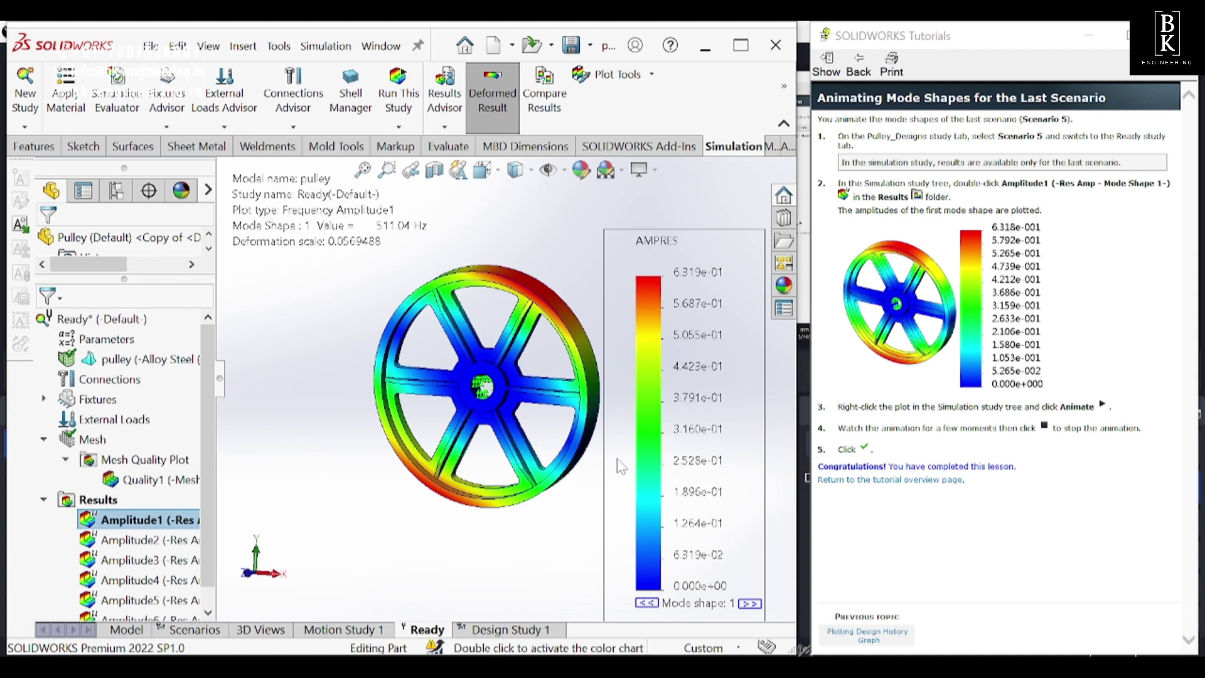